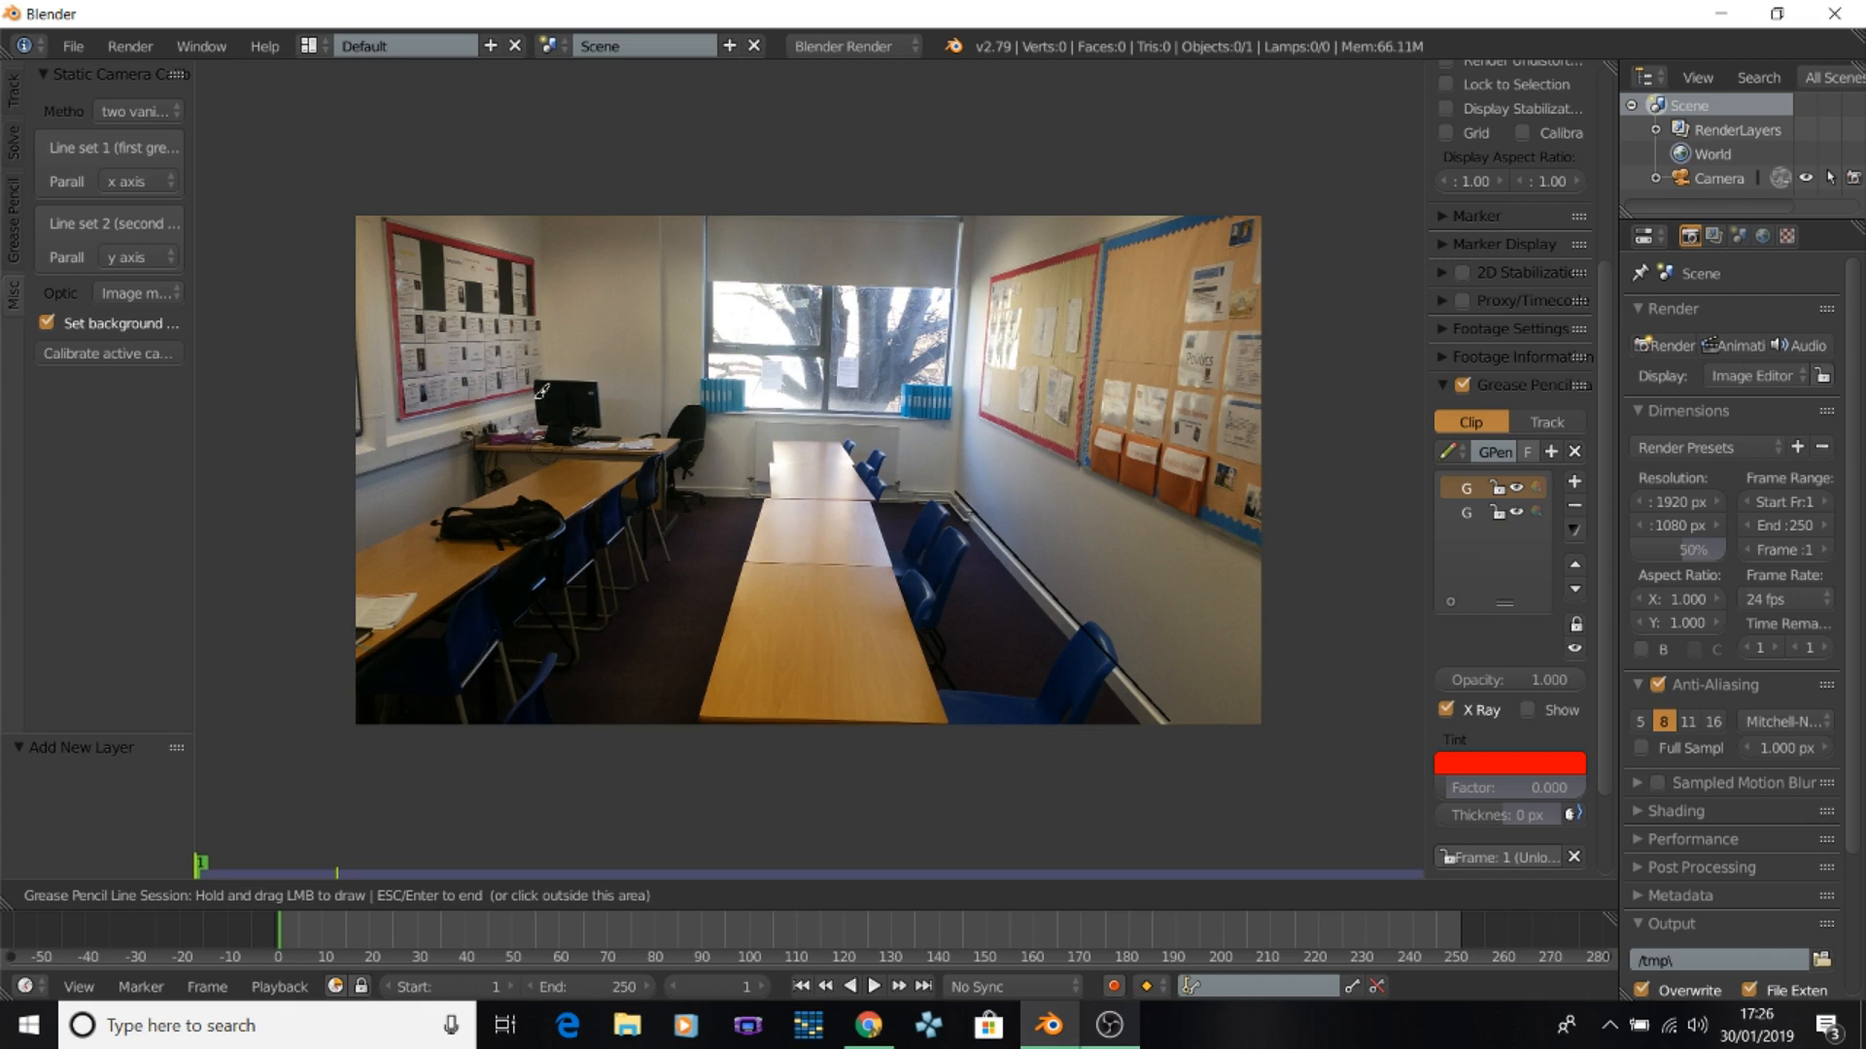
Try to trace grease pencil perspective lines along the left wall's rail and the tops of the pinboards on both side walls.
{"action": "left_click_drag", "start_coordinate": [541, 390], "coordinate": [541, 390]}
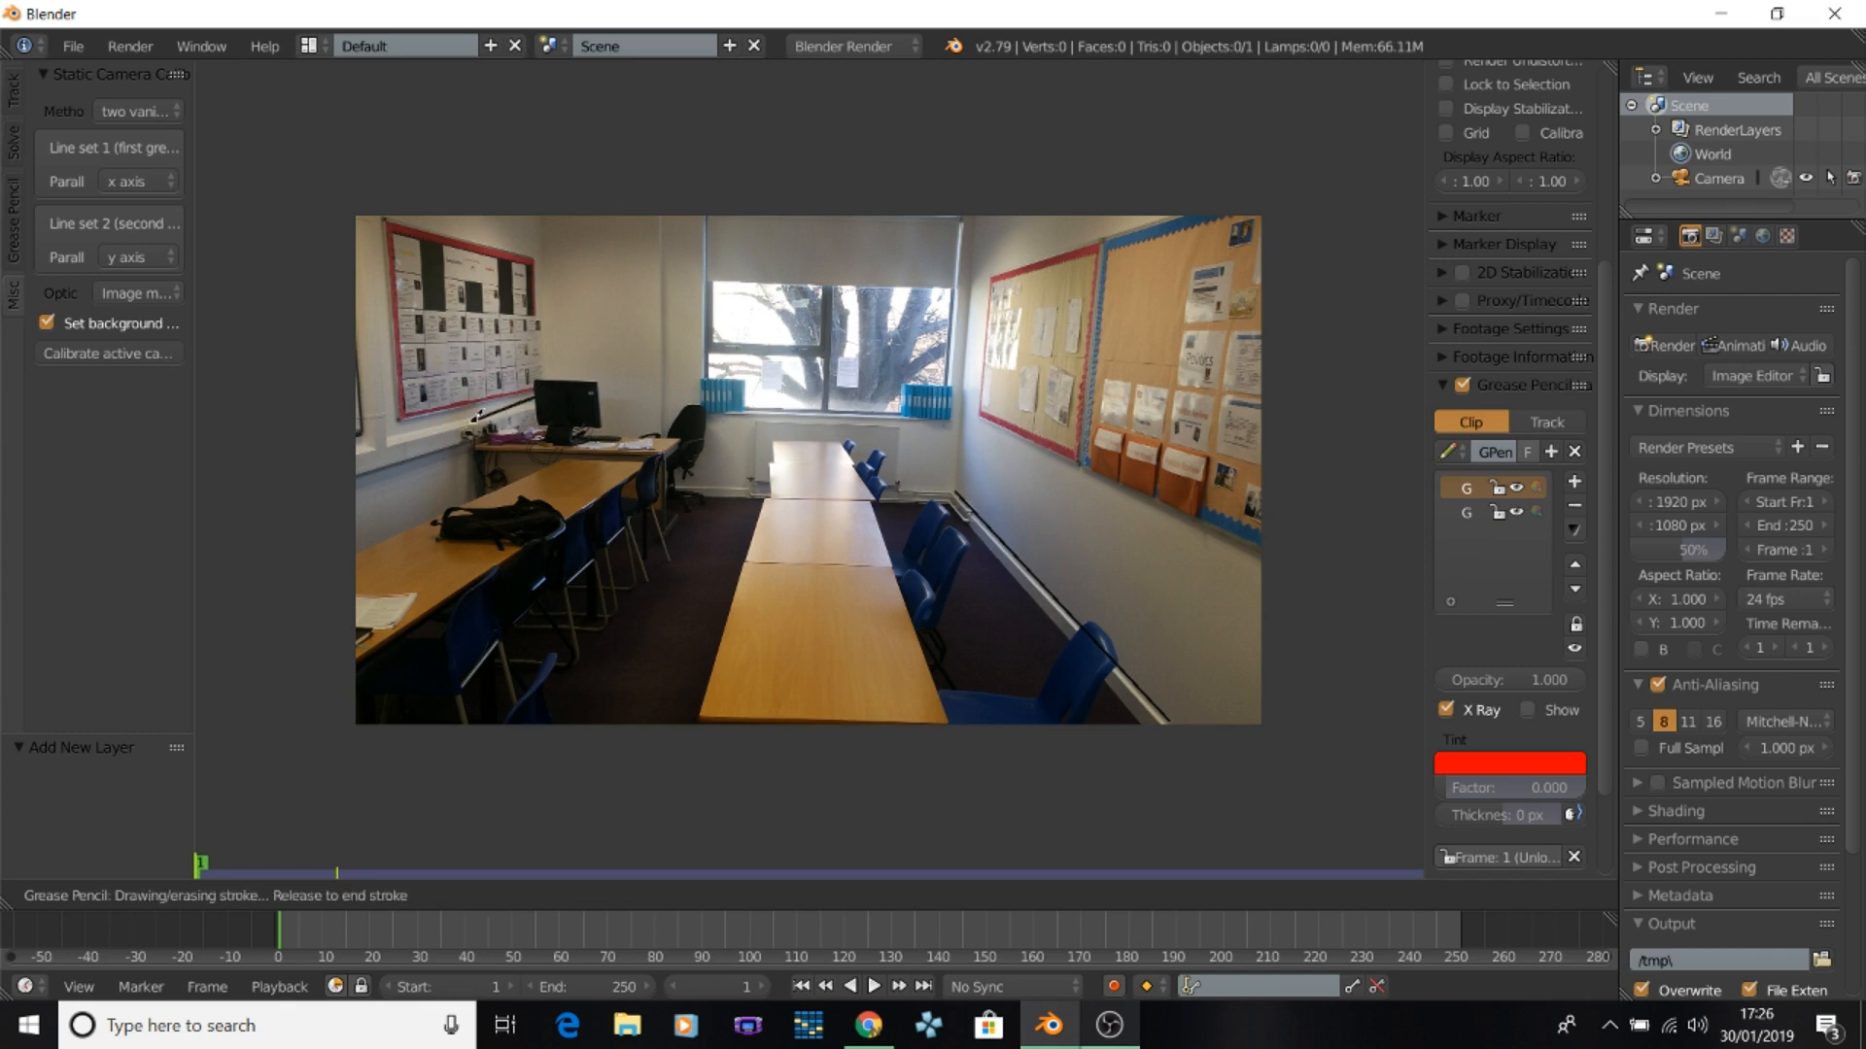
{"action": "left_click_drag", "start_coordinate": [424, 415], "coordinate": [387, 429]}
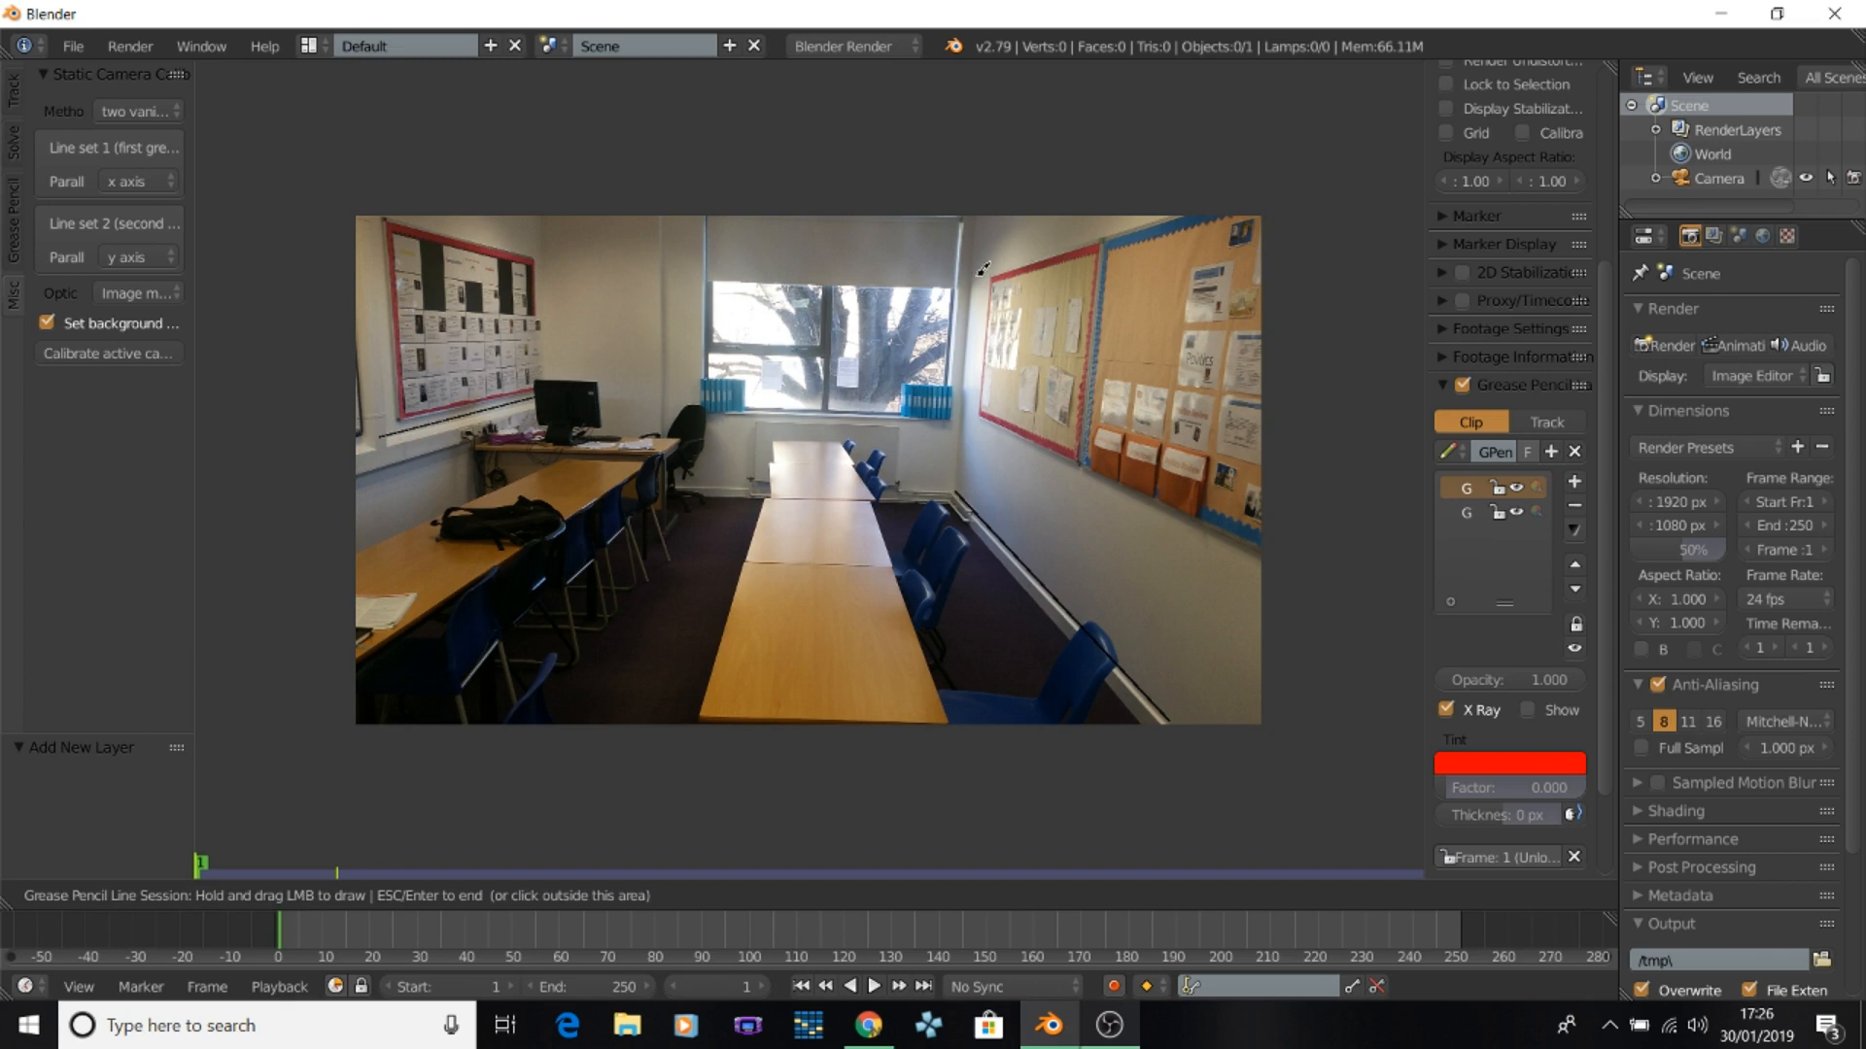
{"action": "mouse_move", "coordinate": [975, 270]}
{"action": "left_mouse_down"}
{"action": "mouse_move", "coordinate": [1211, 219]}
{"action": "mouse_move", "coordinate": [1206, 201]}
{"action": "left_mouse_up"}
{"action": "left_click_drag", "start_coordinate": [546, 241], "coordinate": [546, 241]}
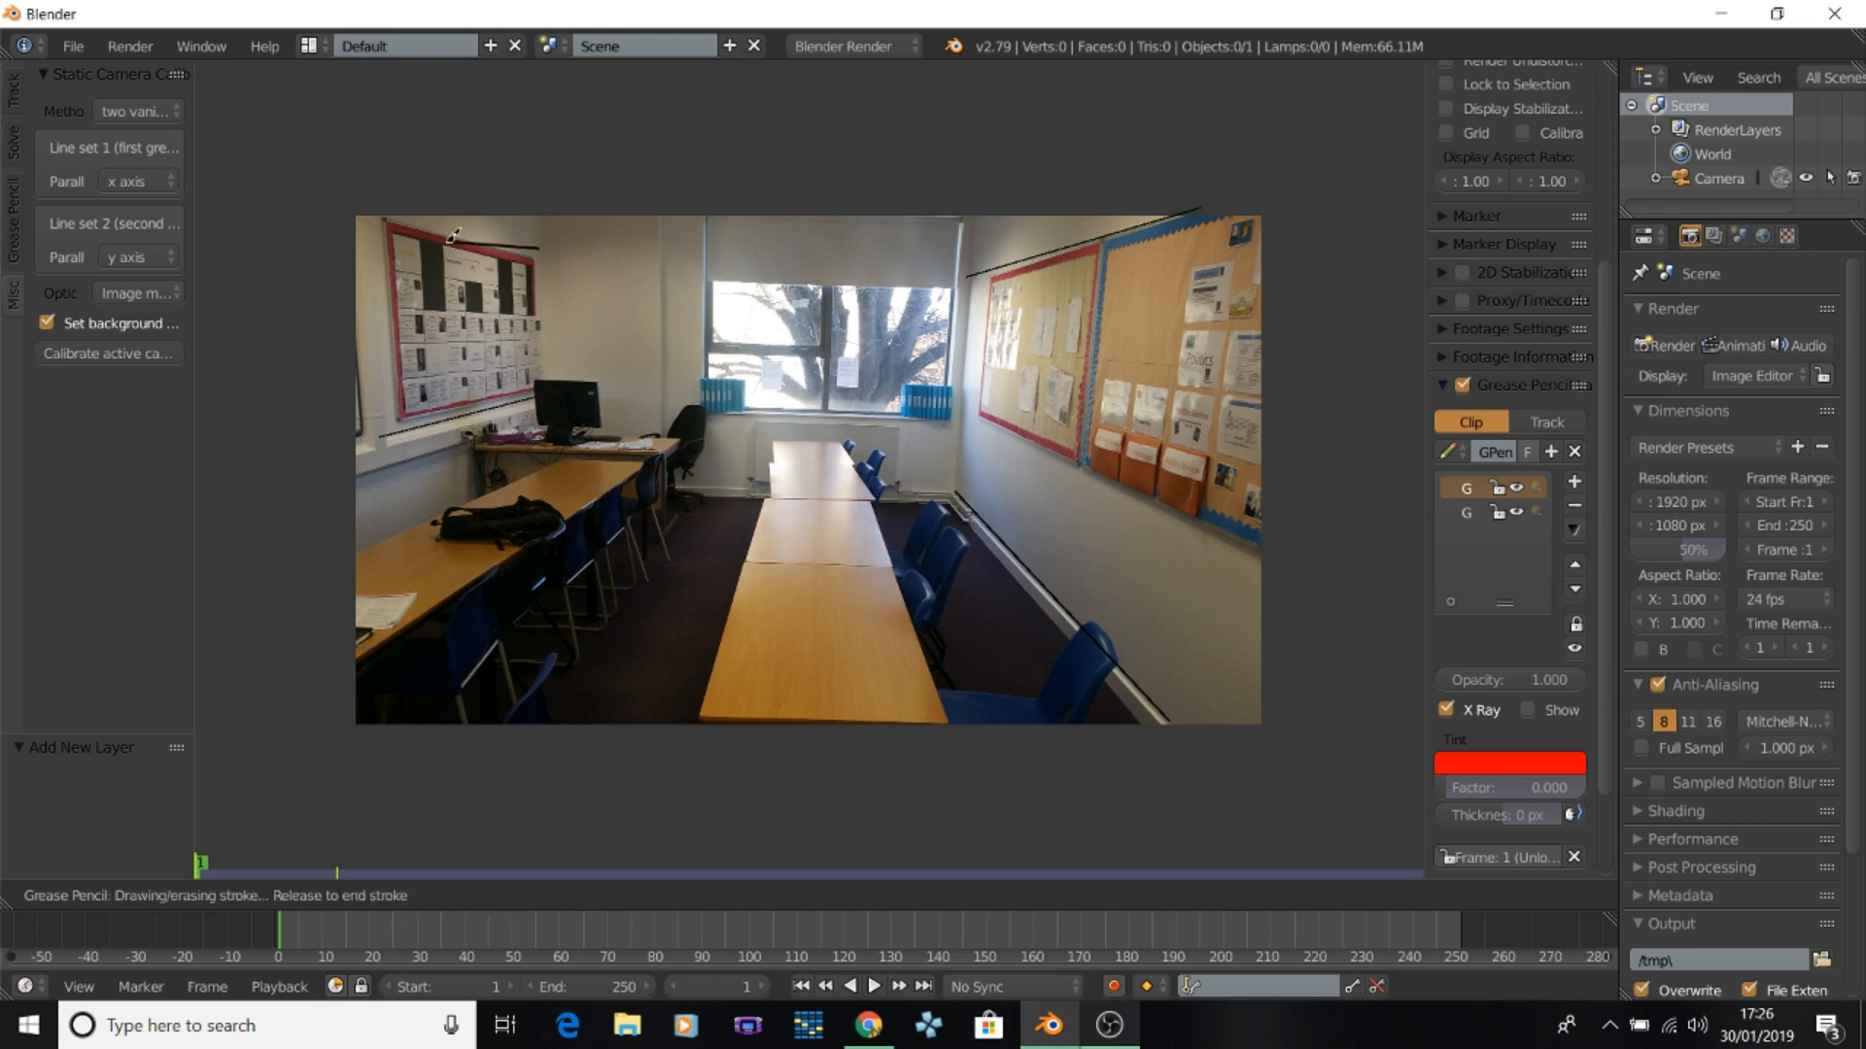
{"action": "left_click_drag", "start_coordinate": [410, 217], "coordinate": [374, 212]}
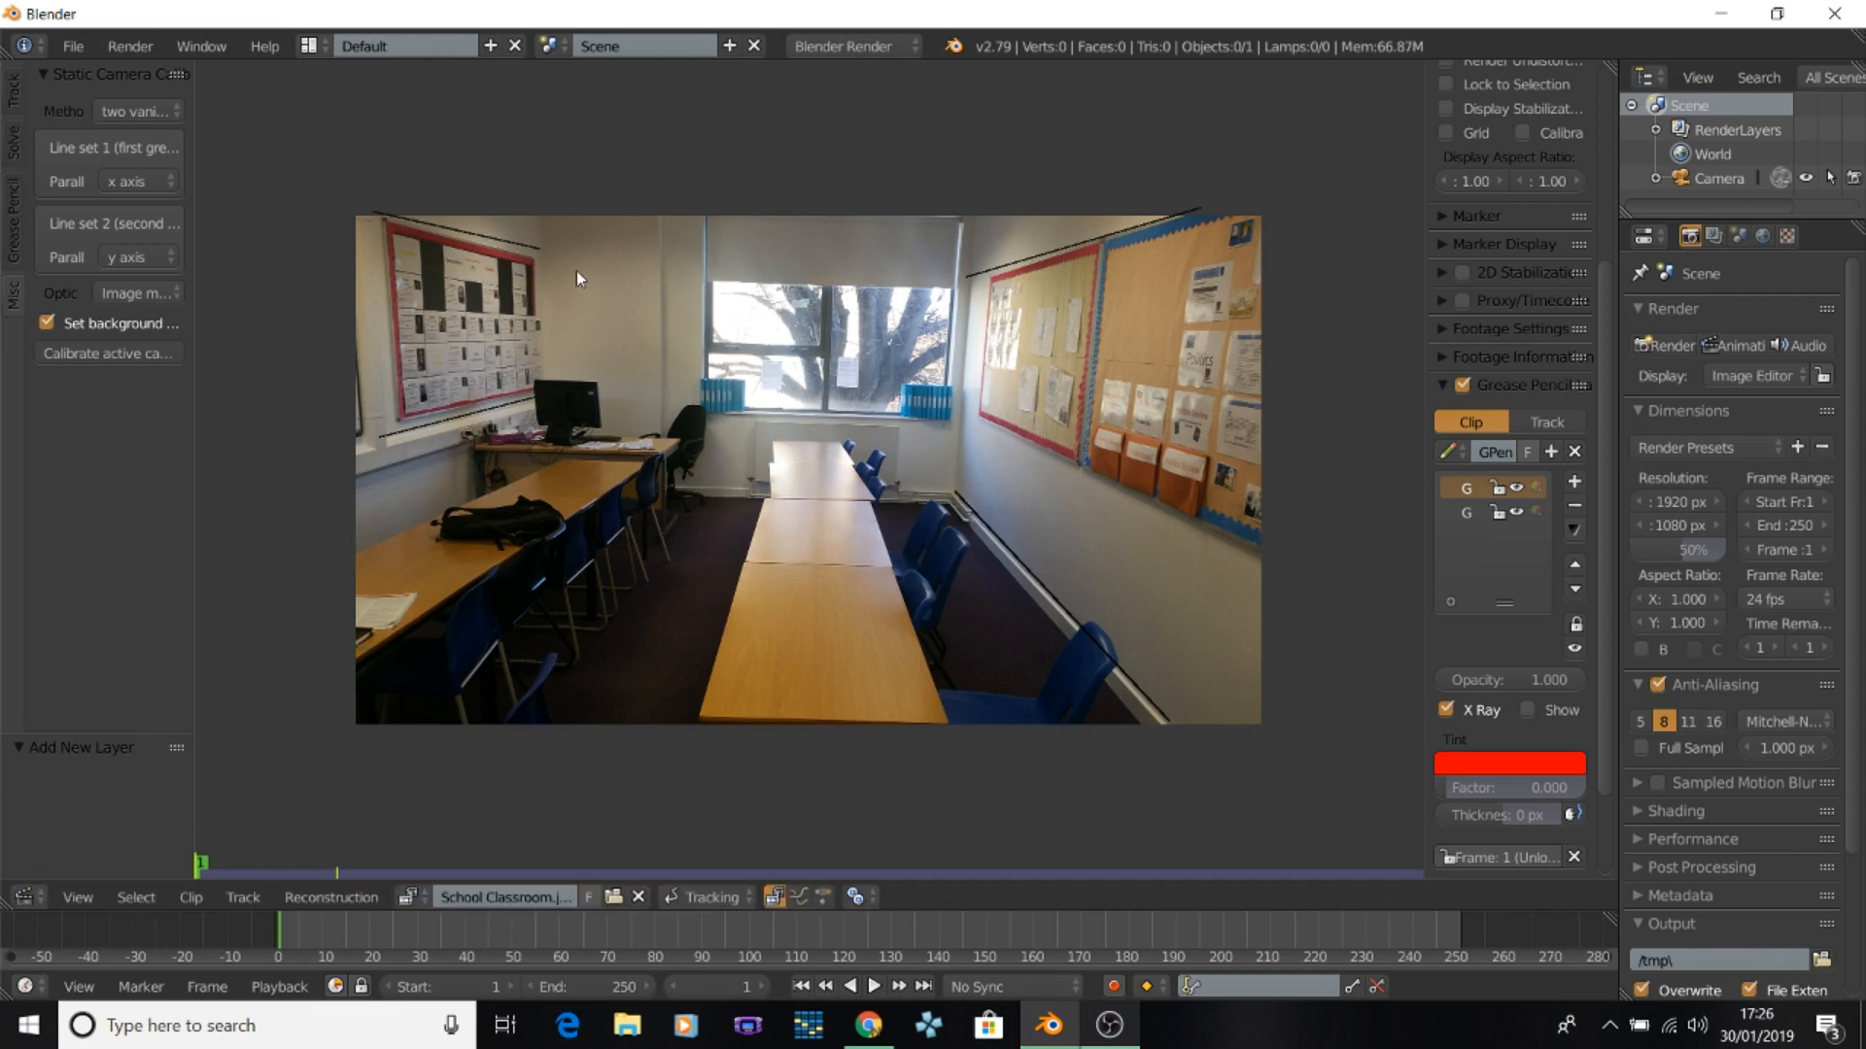
{"action": "key", "text": "ctrl+z"}
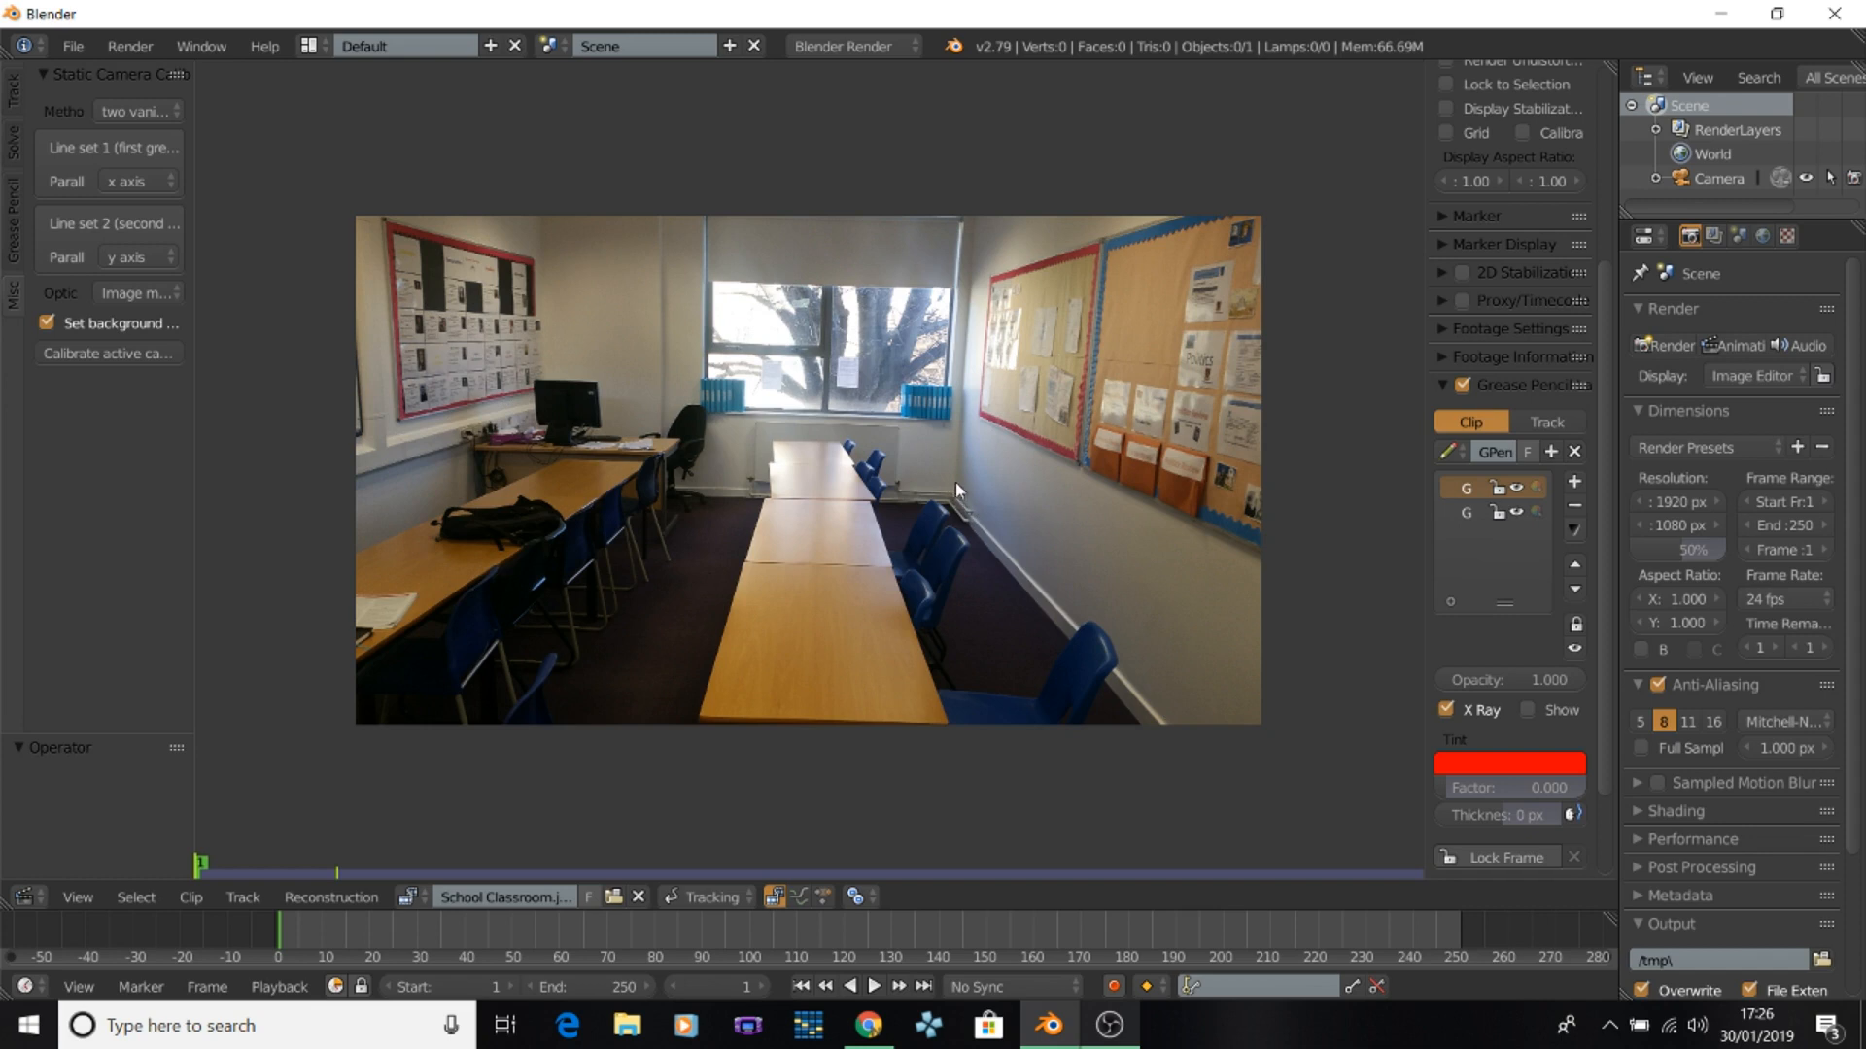
Draw grease pencil guide lines along the right wall's skirting board and above its pinboards.
{"action": "left_click_drag", "start_coordinate": [955, 495], "coordinate": [956, 495]}
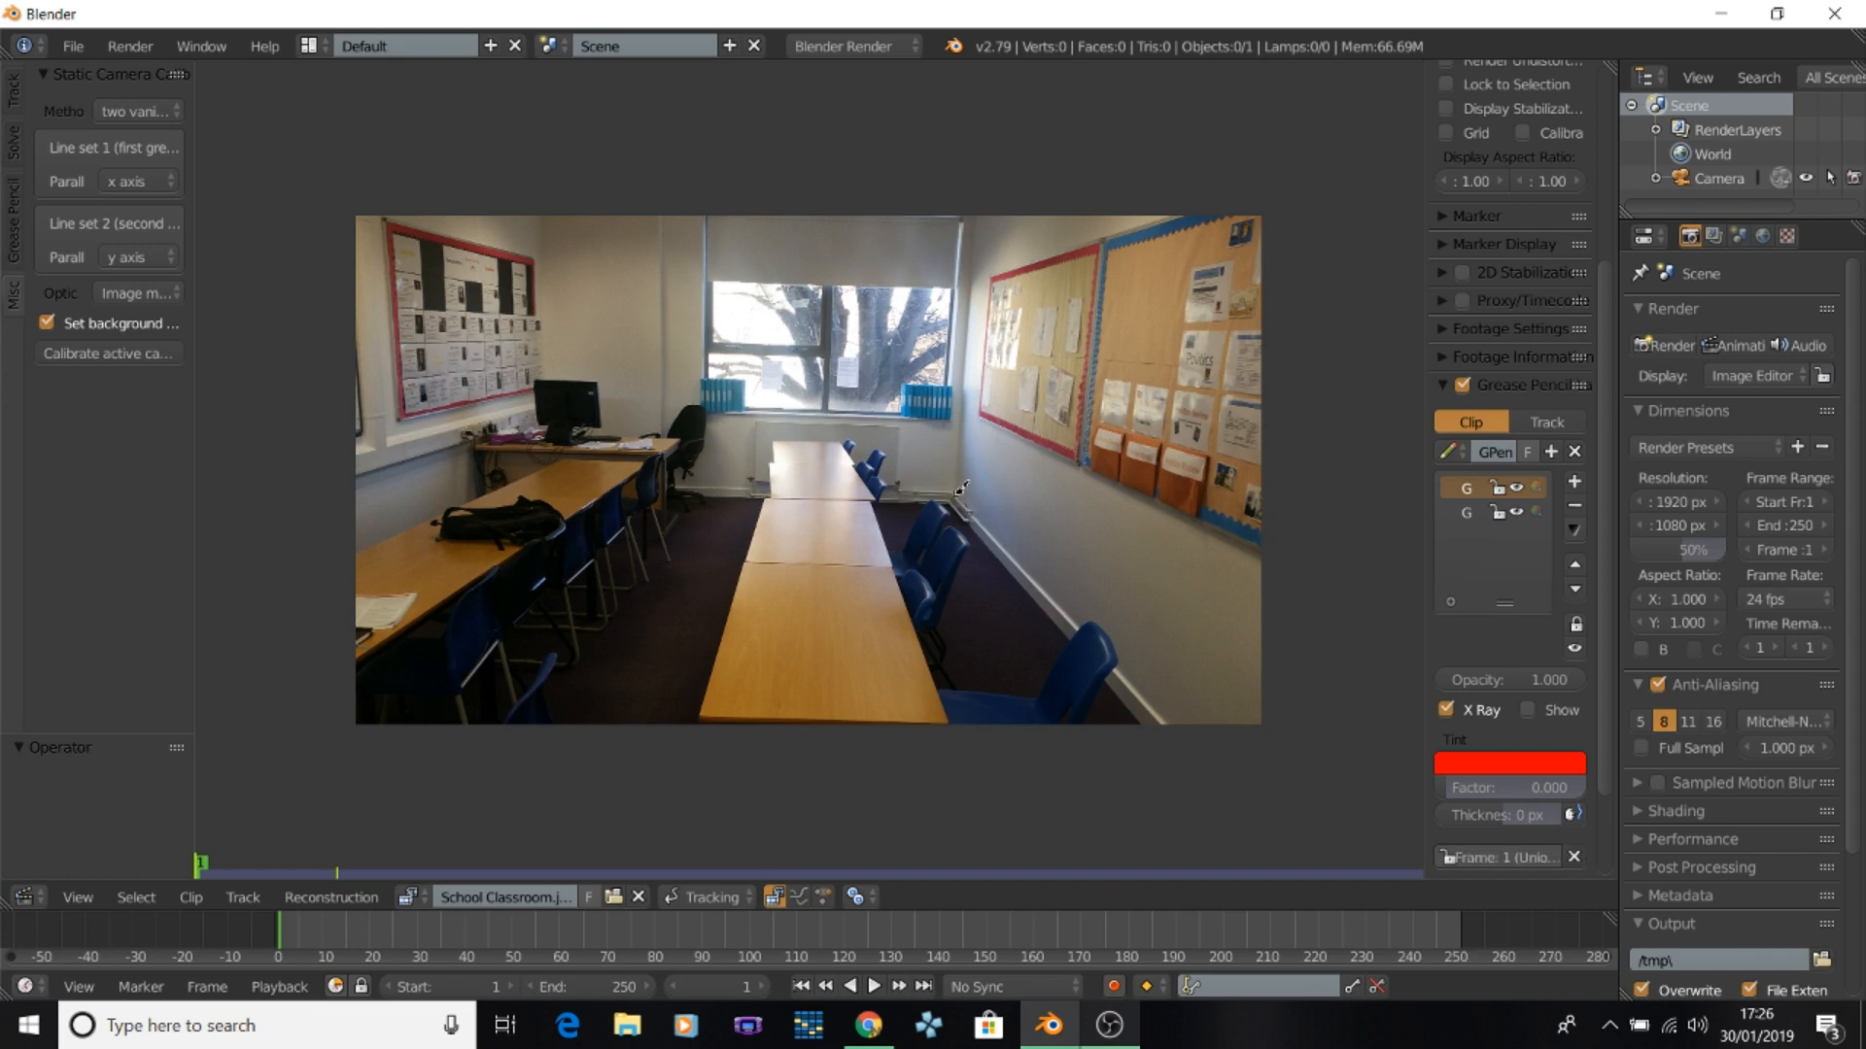
{"action": "left_click", "coordinate": [1170, 729]}
{"action": "key", "text": "ctrl+z"}
{"action": "left_click_drag", "start_coordinate": [957, 498], "coordinate": [1169, 723]}
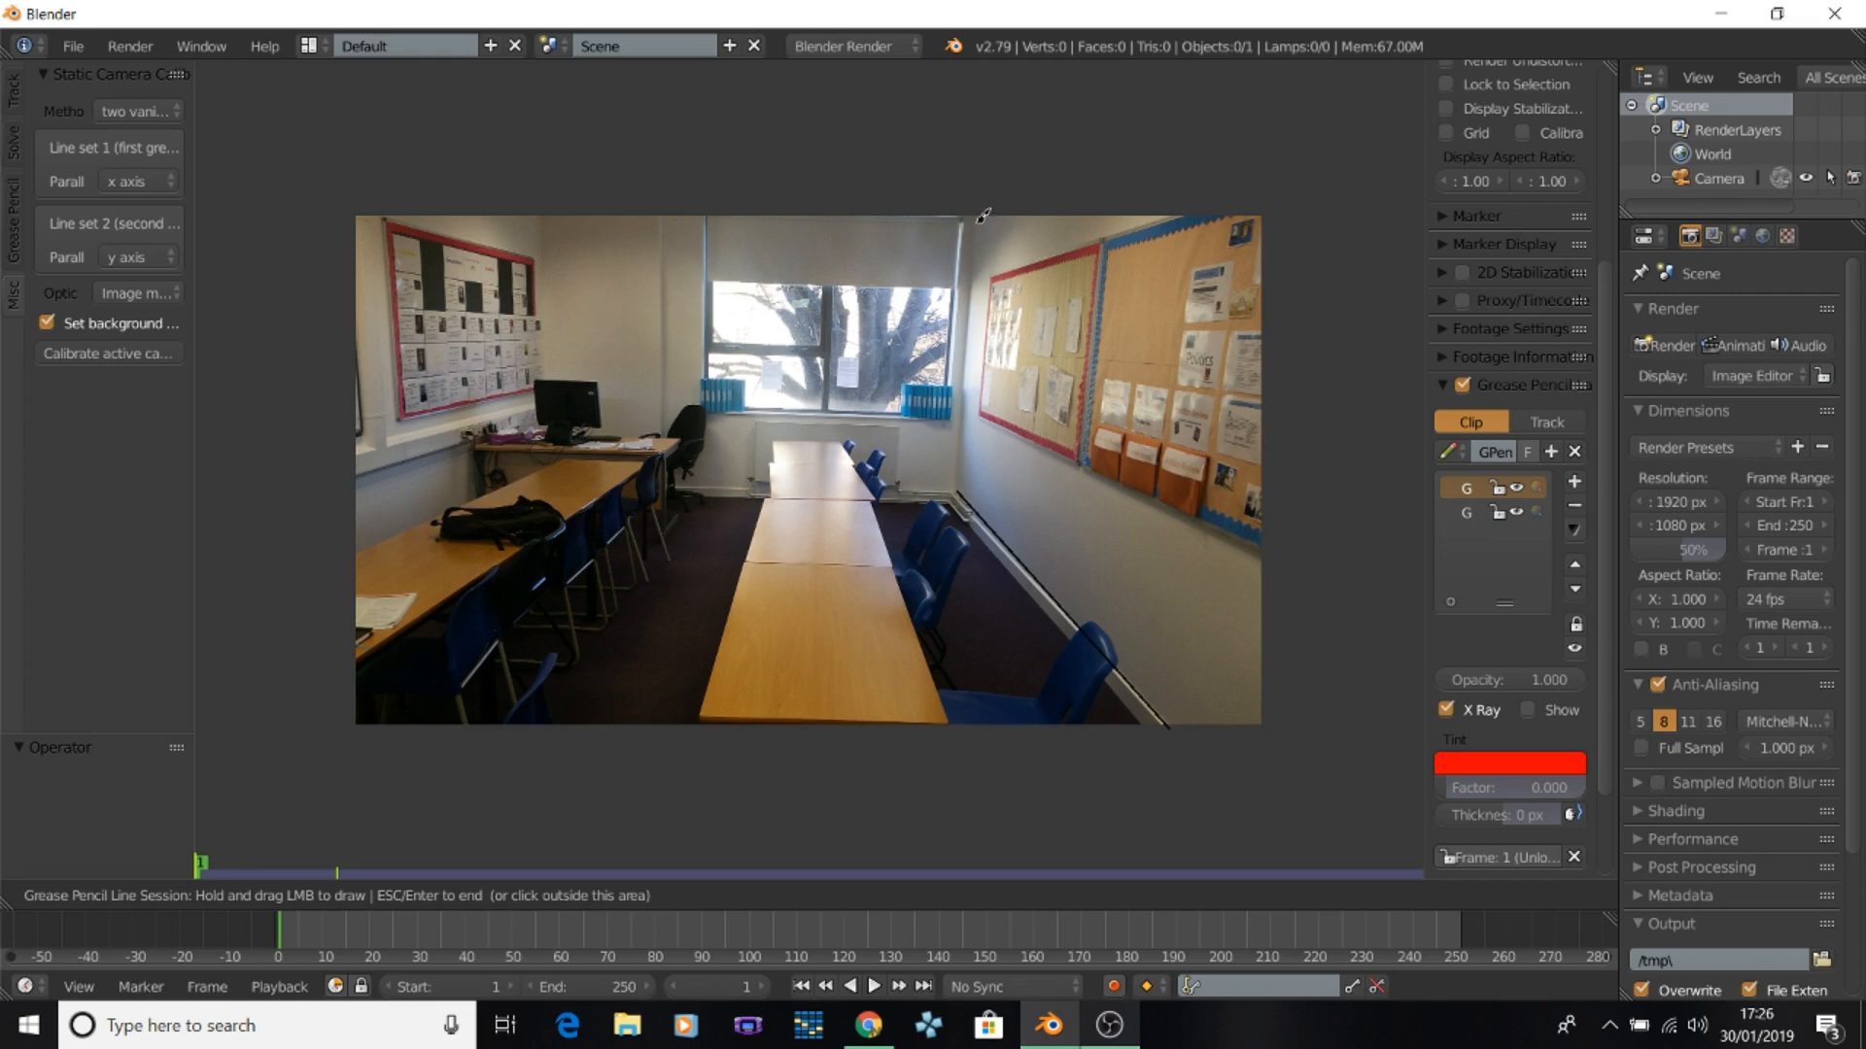
{"action": "mouse_move", "coordinate": [983, 210]}
{"action": "left_mouse_down"}
{"action": "mouse_move", "coordinate": [1264, 206]}
{"action": "mouse_move", "coordinate": [1215, 219]}
{"action": "left_mouse_up"}
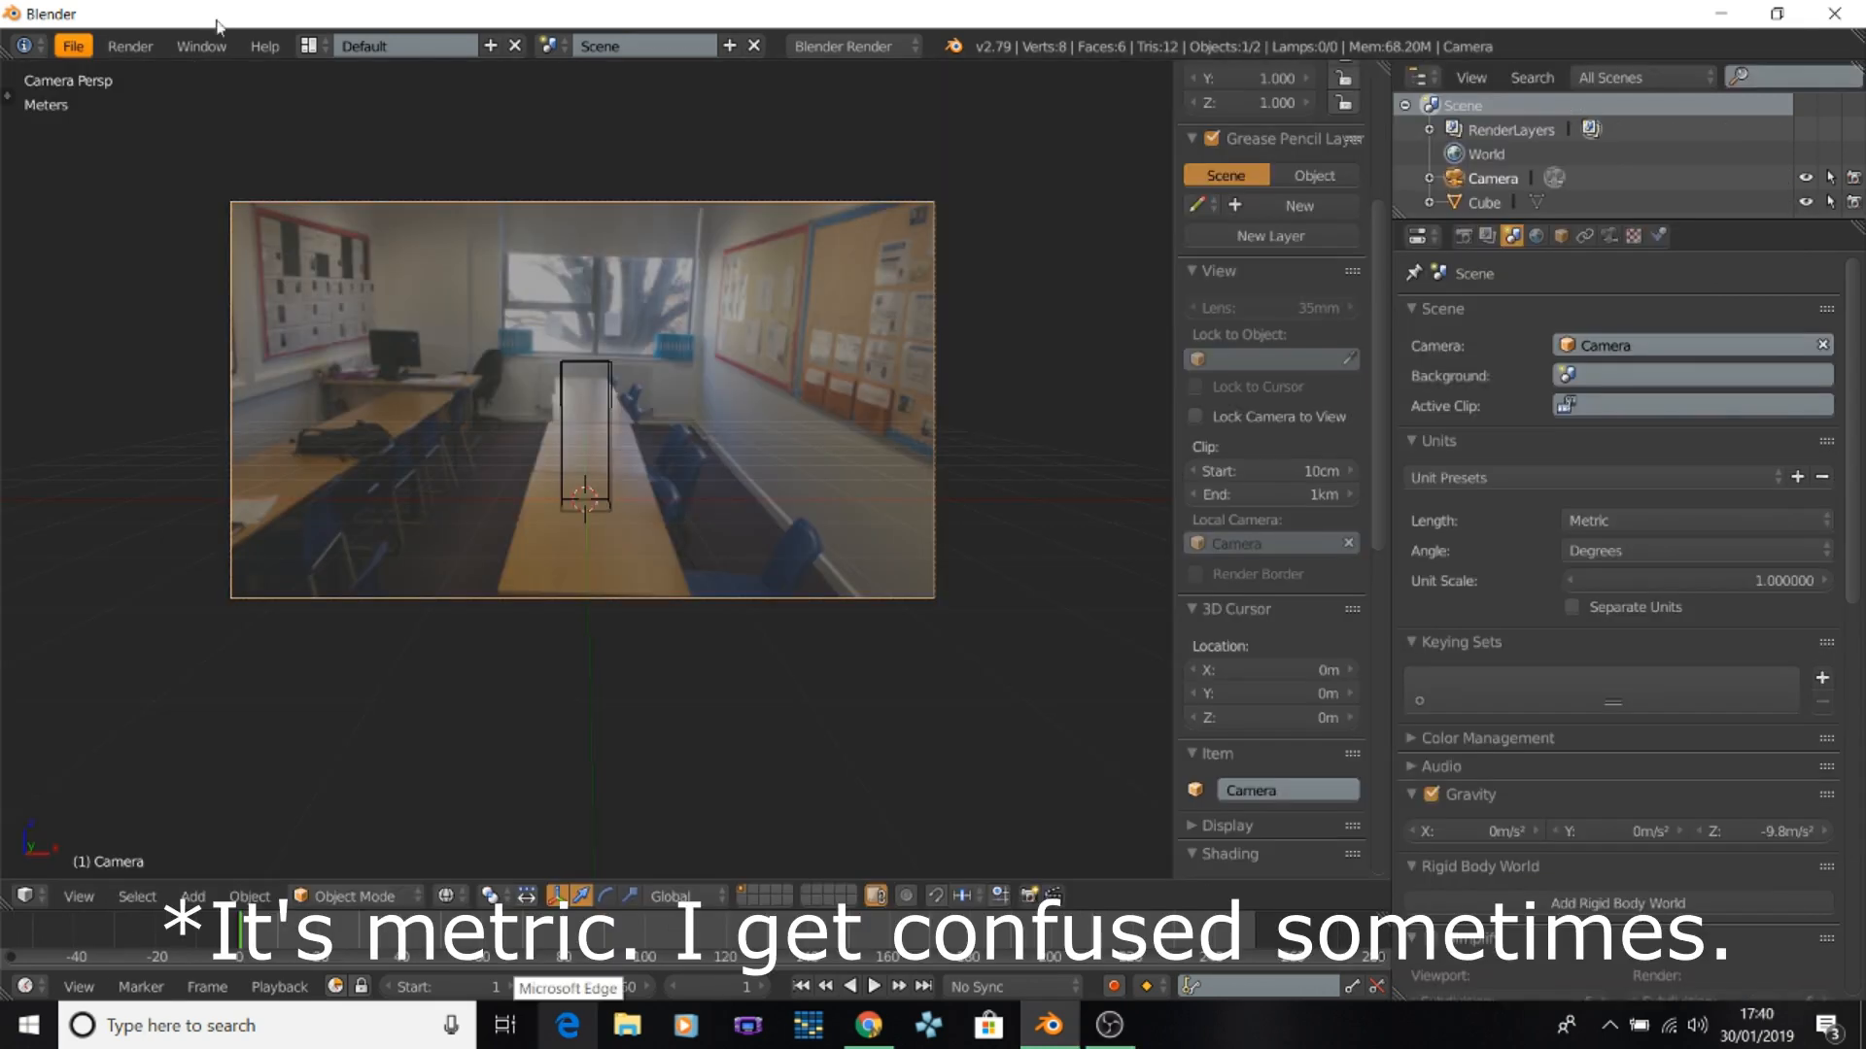
Add a plane to the scene and stretch it along the Y axis over the classroom floor.
{"action": "key", "text": "shift+a"}
{"action": "mouse_move", "coordinate": [742, 416]}
{"action": "left_click", "coordinate": [885, 417]}
{"action": "key", "text": "s"}
{"action": "key", "text": "y"}
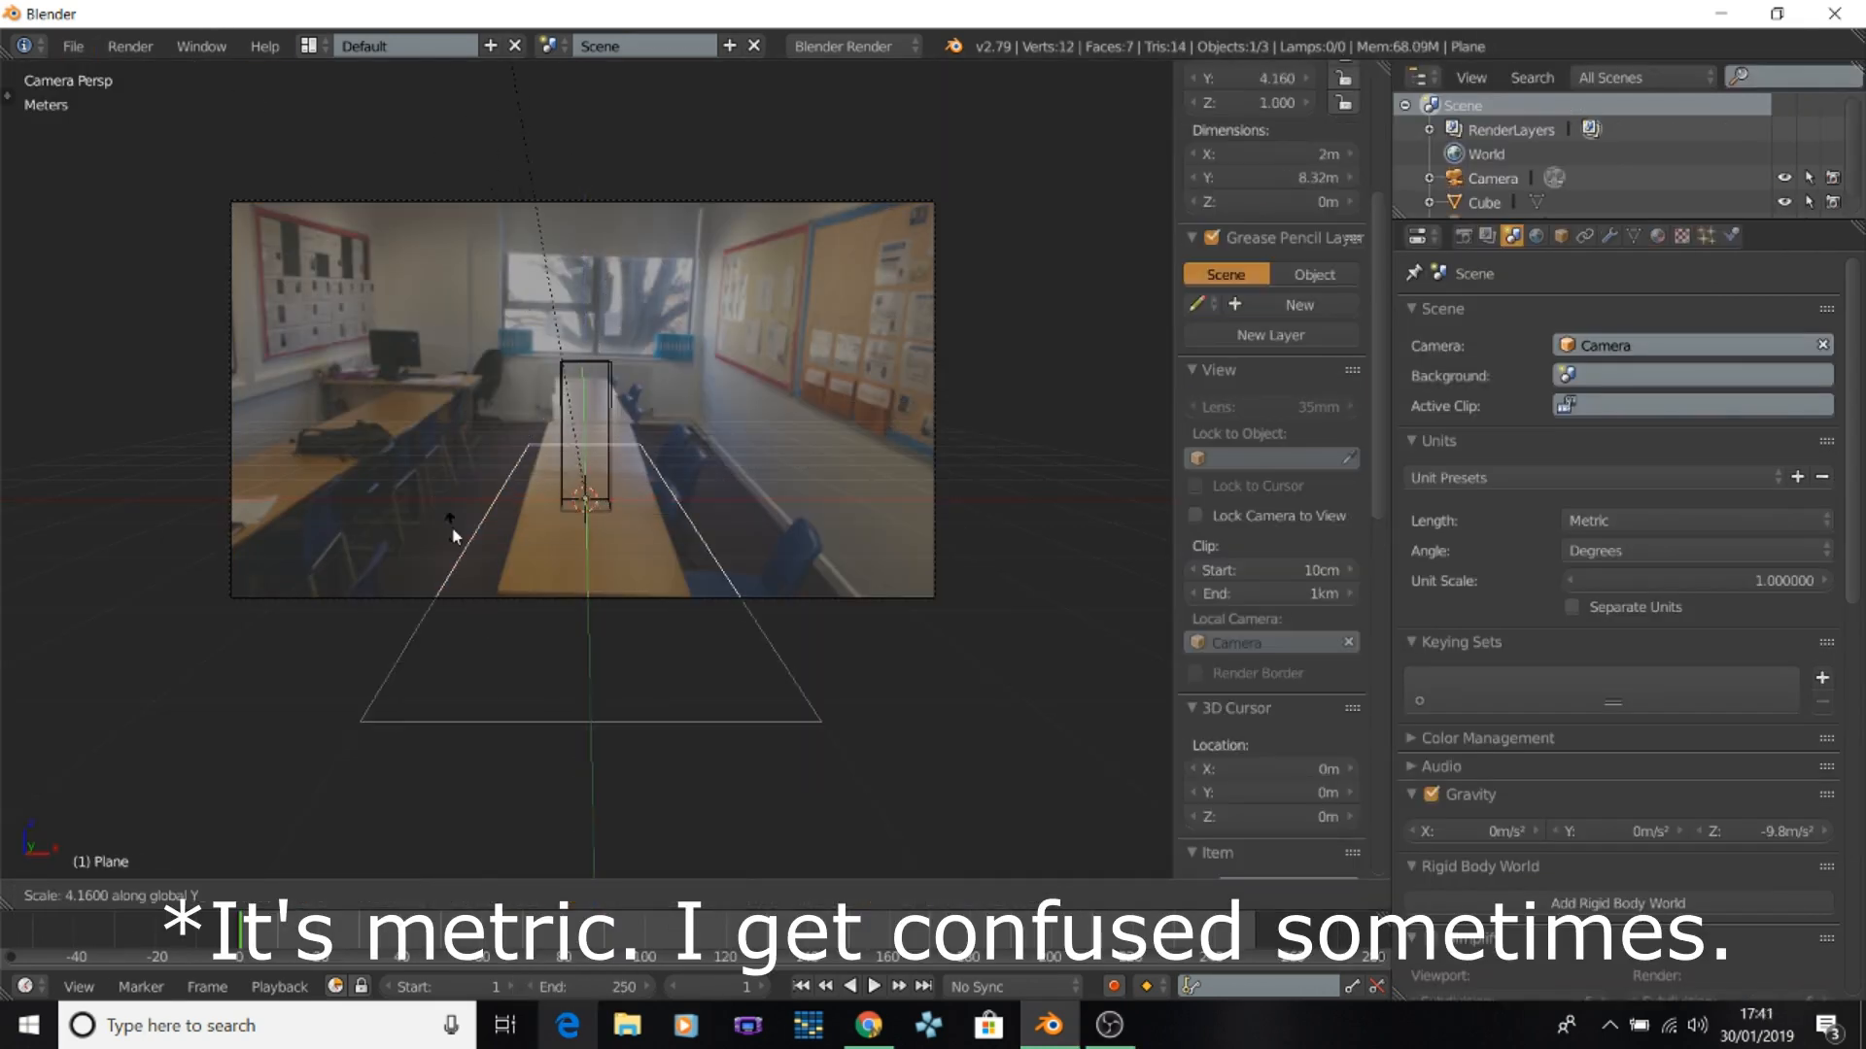
{"action": "left_click", "coordinate": [471, 795]}
{"action": "key", "text": "KP_7"}
{"action": "key", "text": "KP_0"}
Move the plane along Y and rescale it to about 9.95 m long to fit the depth of the floor.
{"action": "left_click_drag", "start_coordinate": [597, 209], "coordinate": [599, 70]}
{"action": "key", "text": "s"}
{"action": "key", "text": "y"}
{"action": "left_click", "coordinate": [584, 533]}
{"action": "key", "text": "KP_7"}
{"action": "key", "text": "KP_0"}
{"action": "key", "text": "s"}
{"action": "key", "text": "y"}
{"action": "left_click", "coordinate": [600, 713]}
{"action": "key", "text": "KP_7"}
{"action": "key", "text": "KP_0"}
Scale the floor plane along the X axis to about 4.37 m wide.
{"action": "key", "text": "s"}
{"action": "key", "text": "x"}
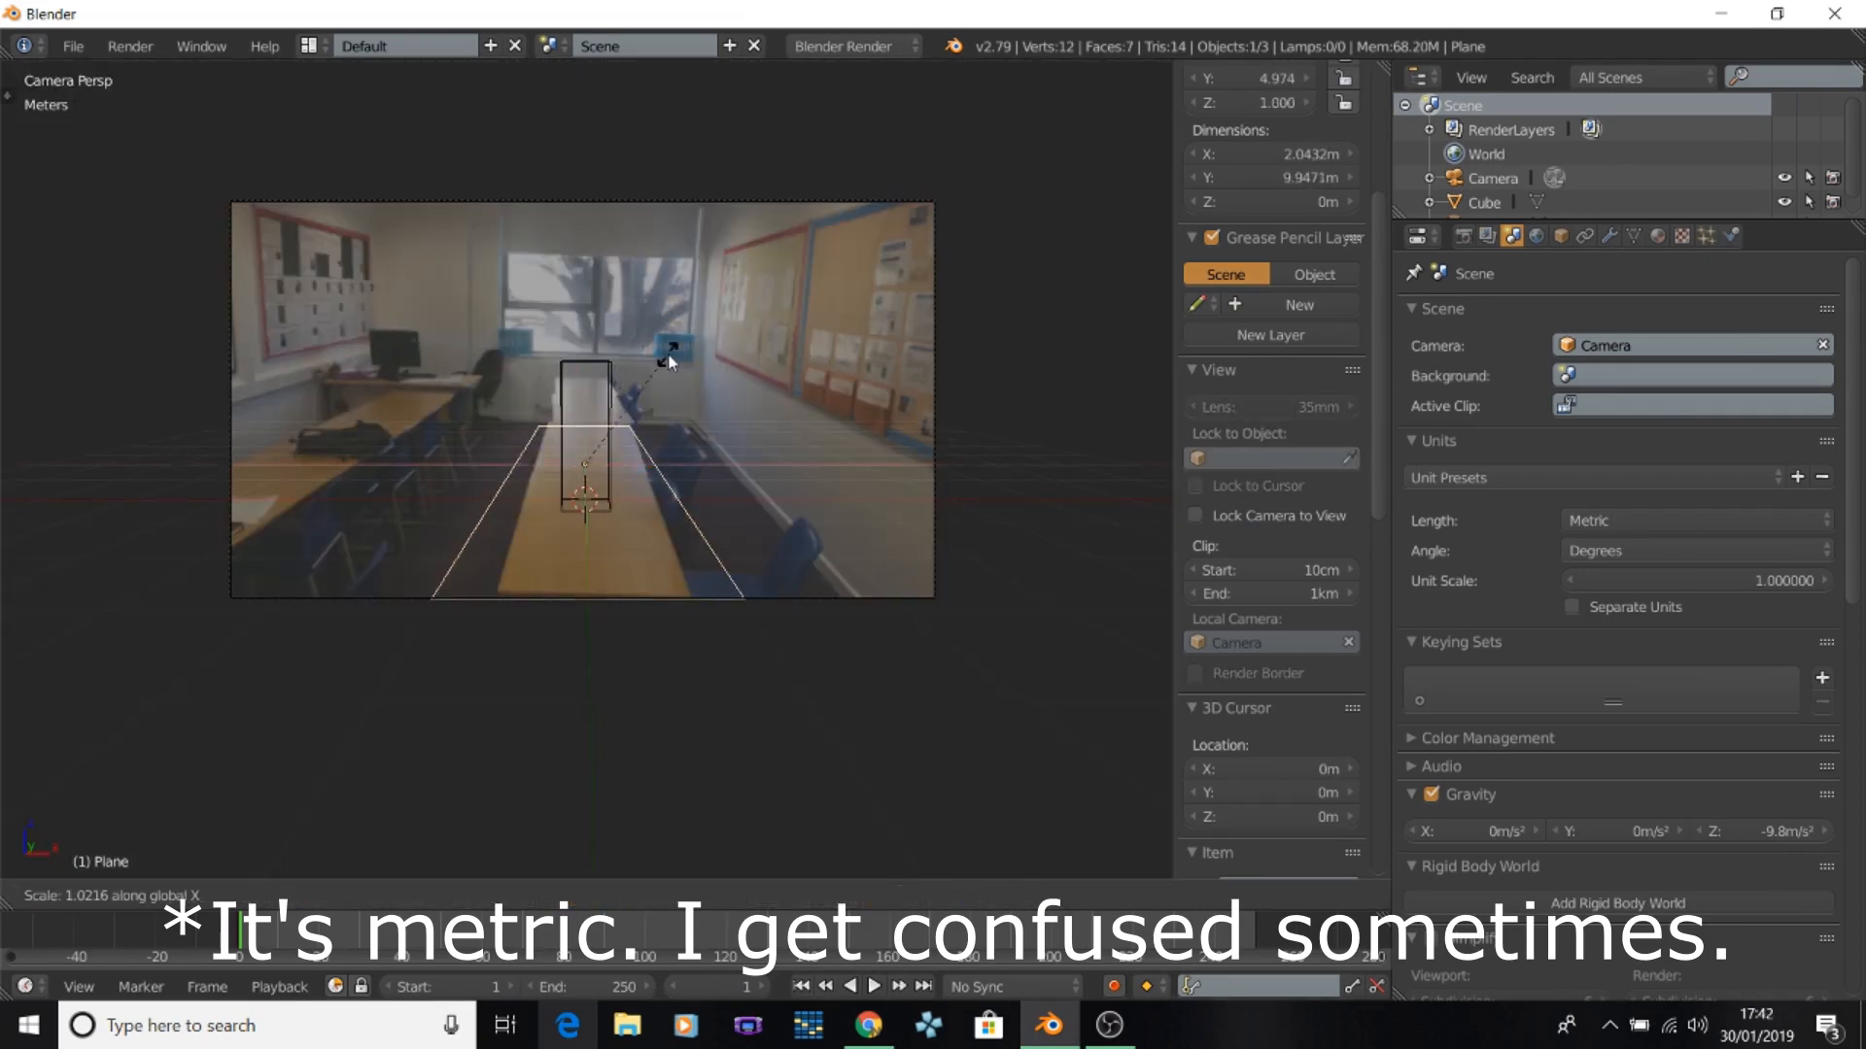
{"action": "left_click", "coordinate": [939, 546]}
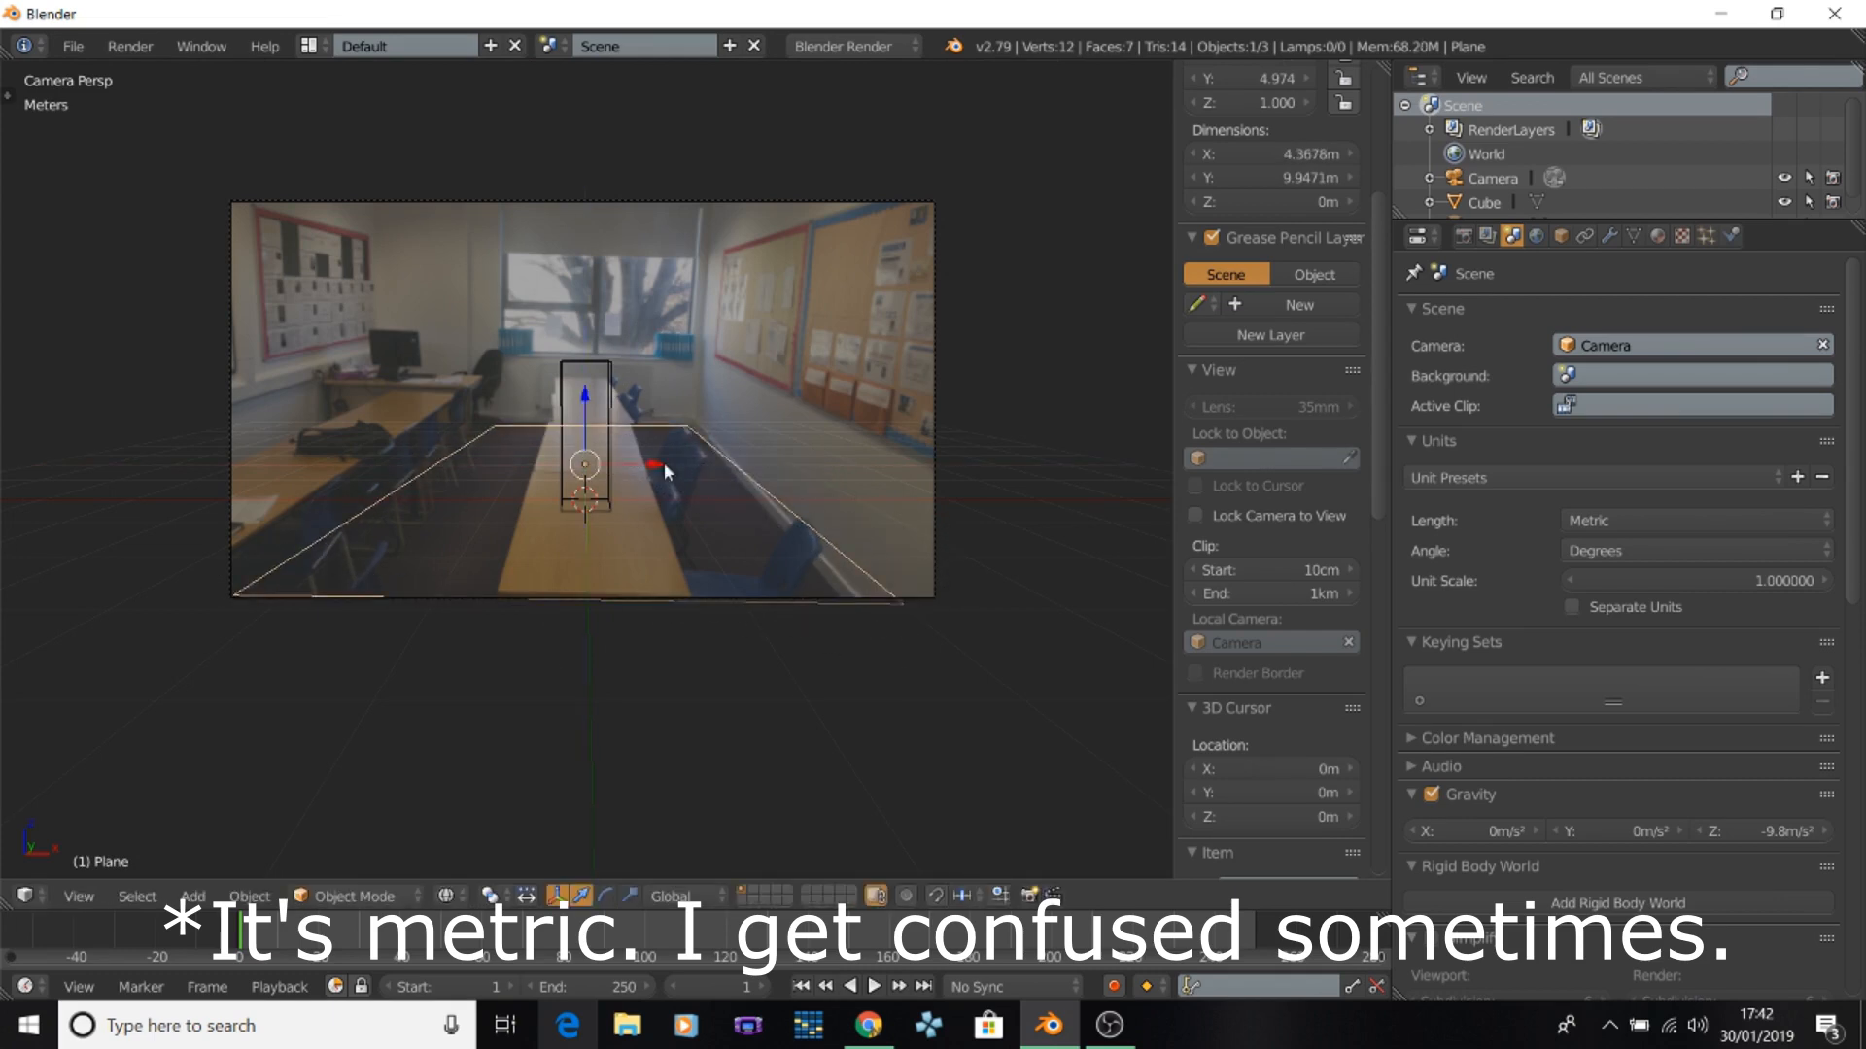
{"action": "key", "text": "s"}
{"action": "key", "text": "z"}
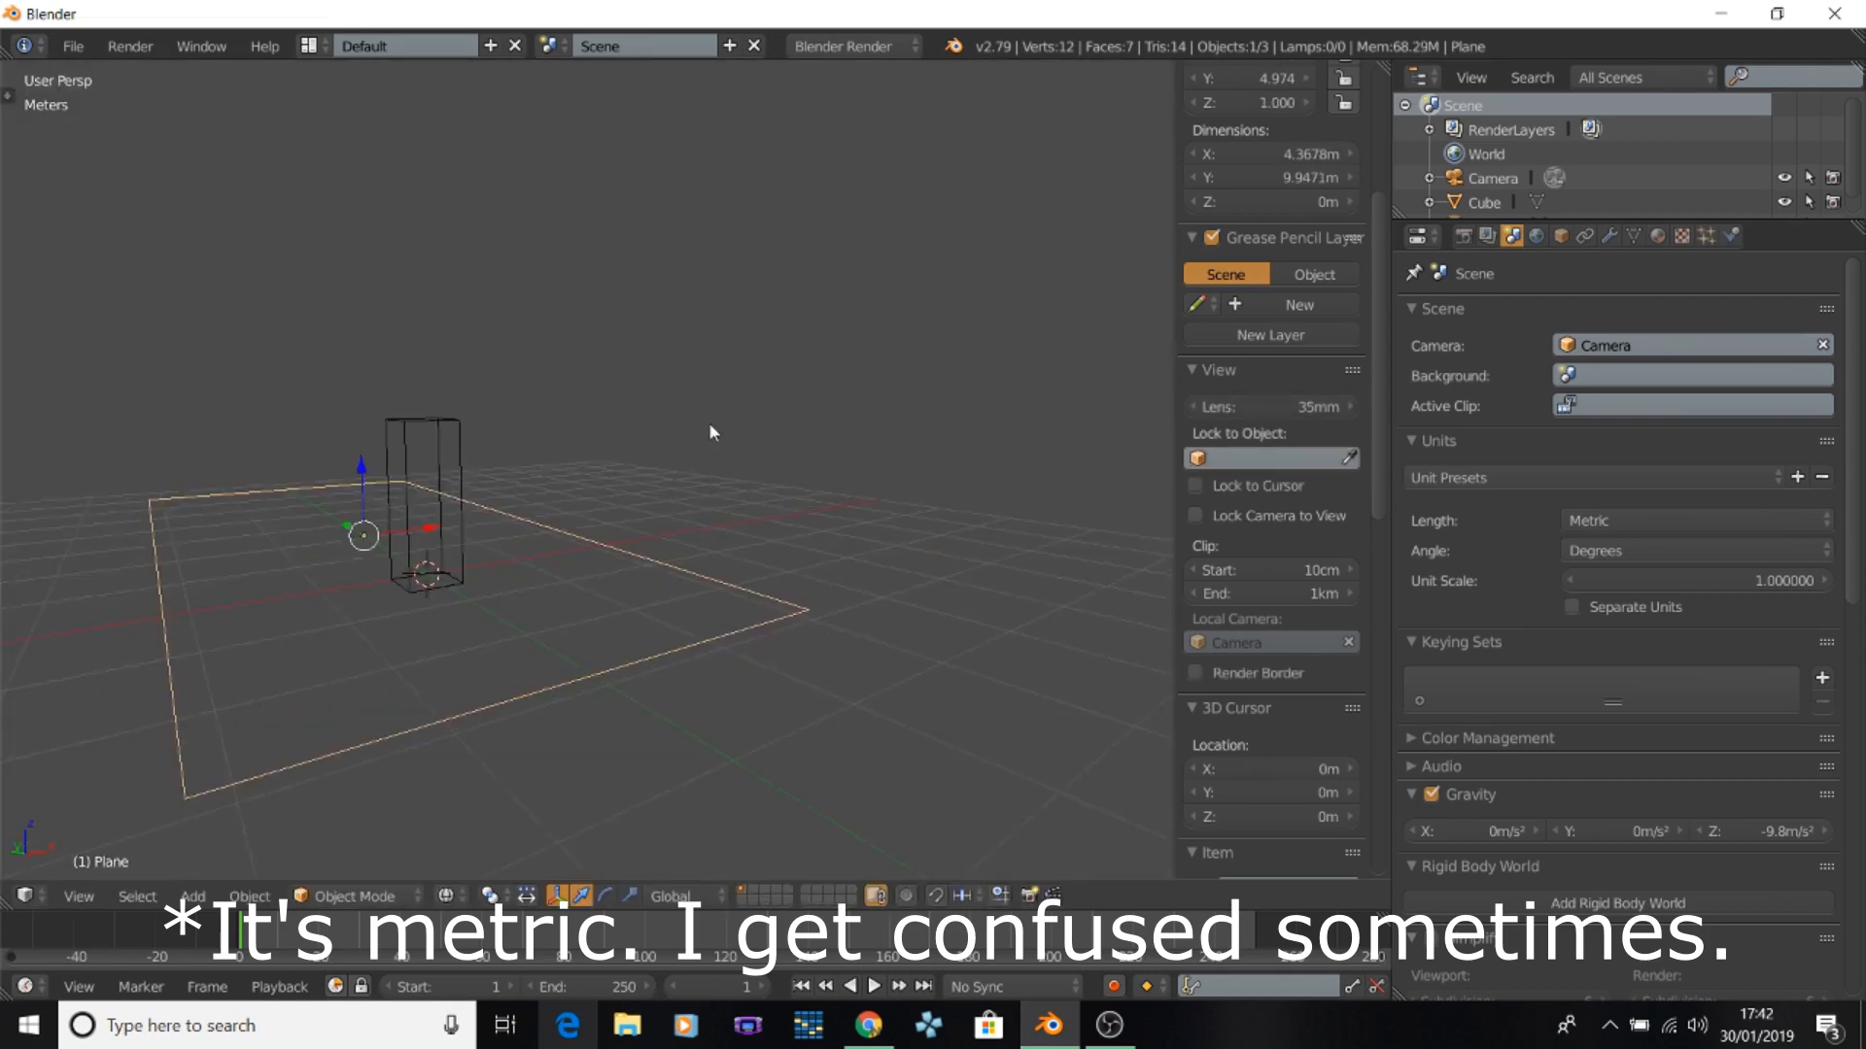
Extrude the floor plane upward into a room box and adjust its corner vertices to match the photo.
{"action": "right_click", "coordinate": [588, 814]}
{"action": "key", "text": "Tab"}
{"action": "key", "text": "e"}
{"action": "left_click", "coordinate": [709, 142]}
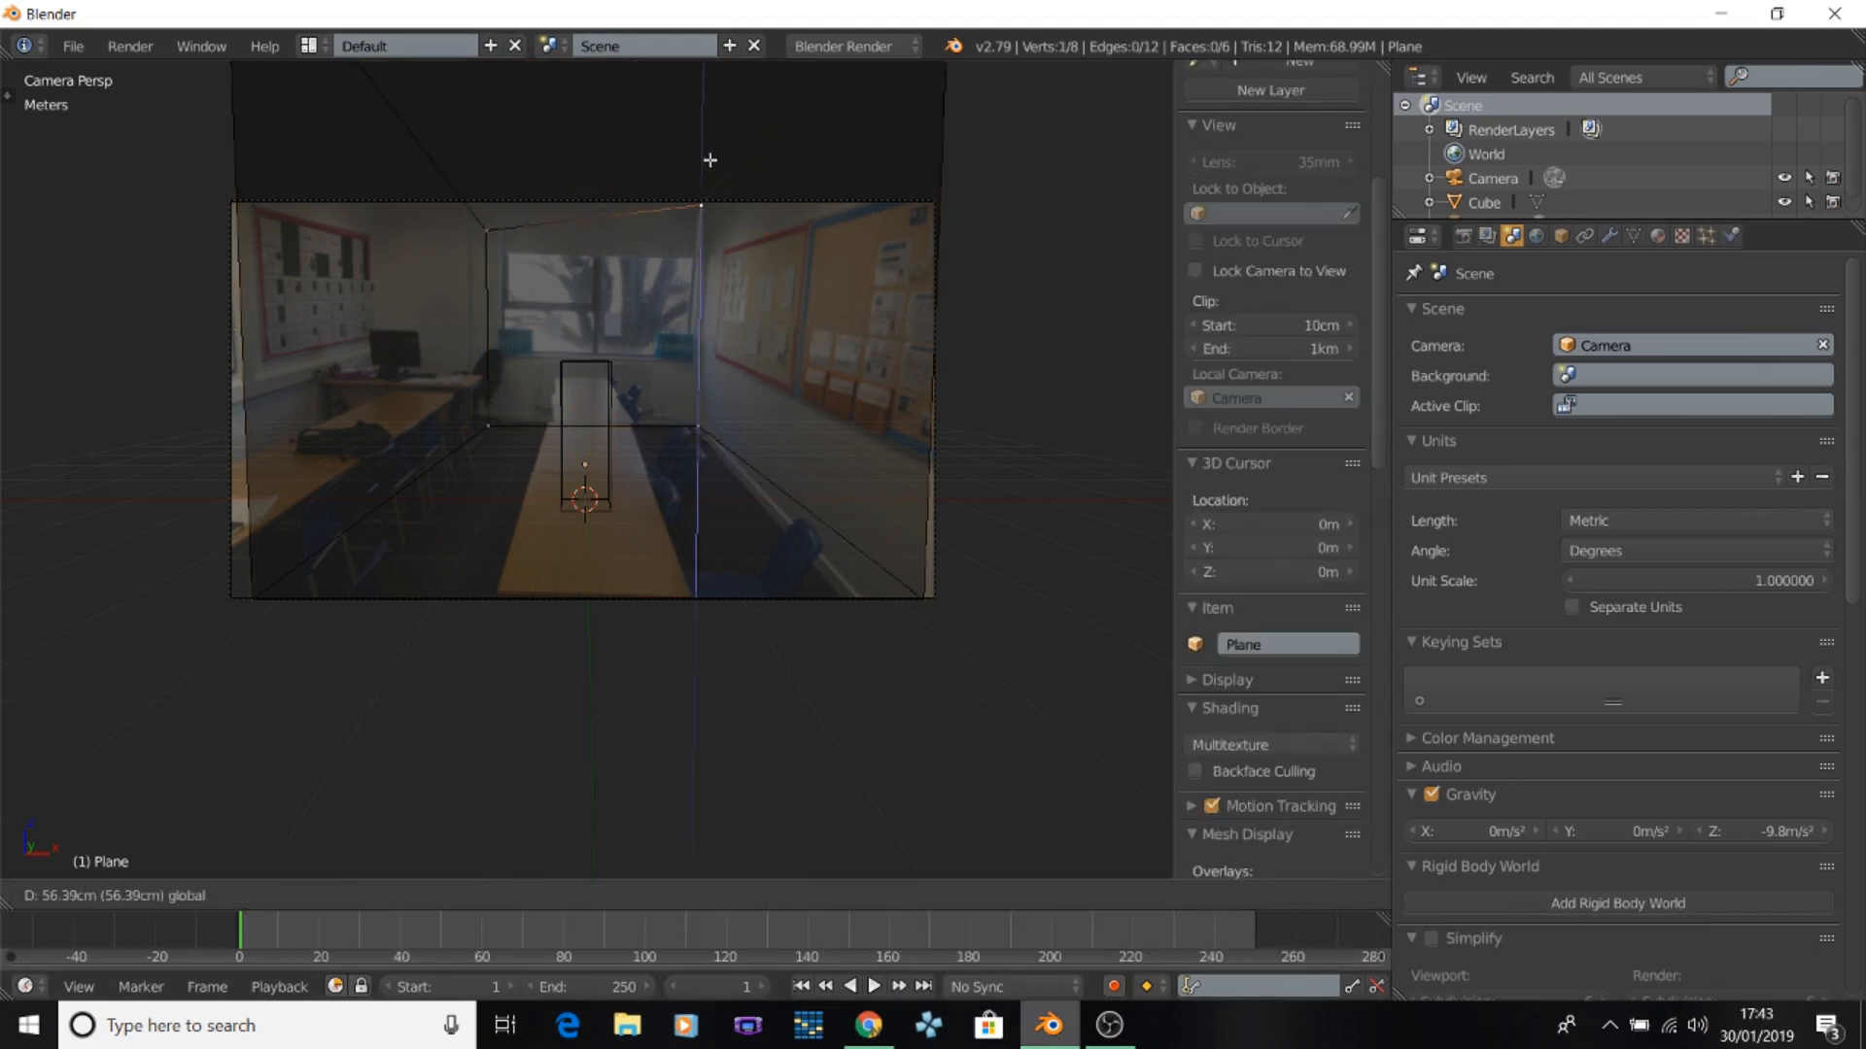
{"action": "right_click", "coordinate": [253, 599]}
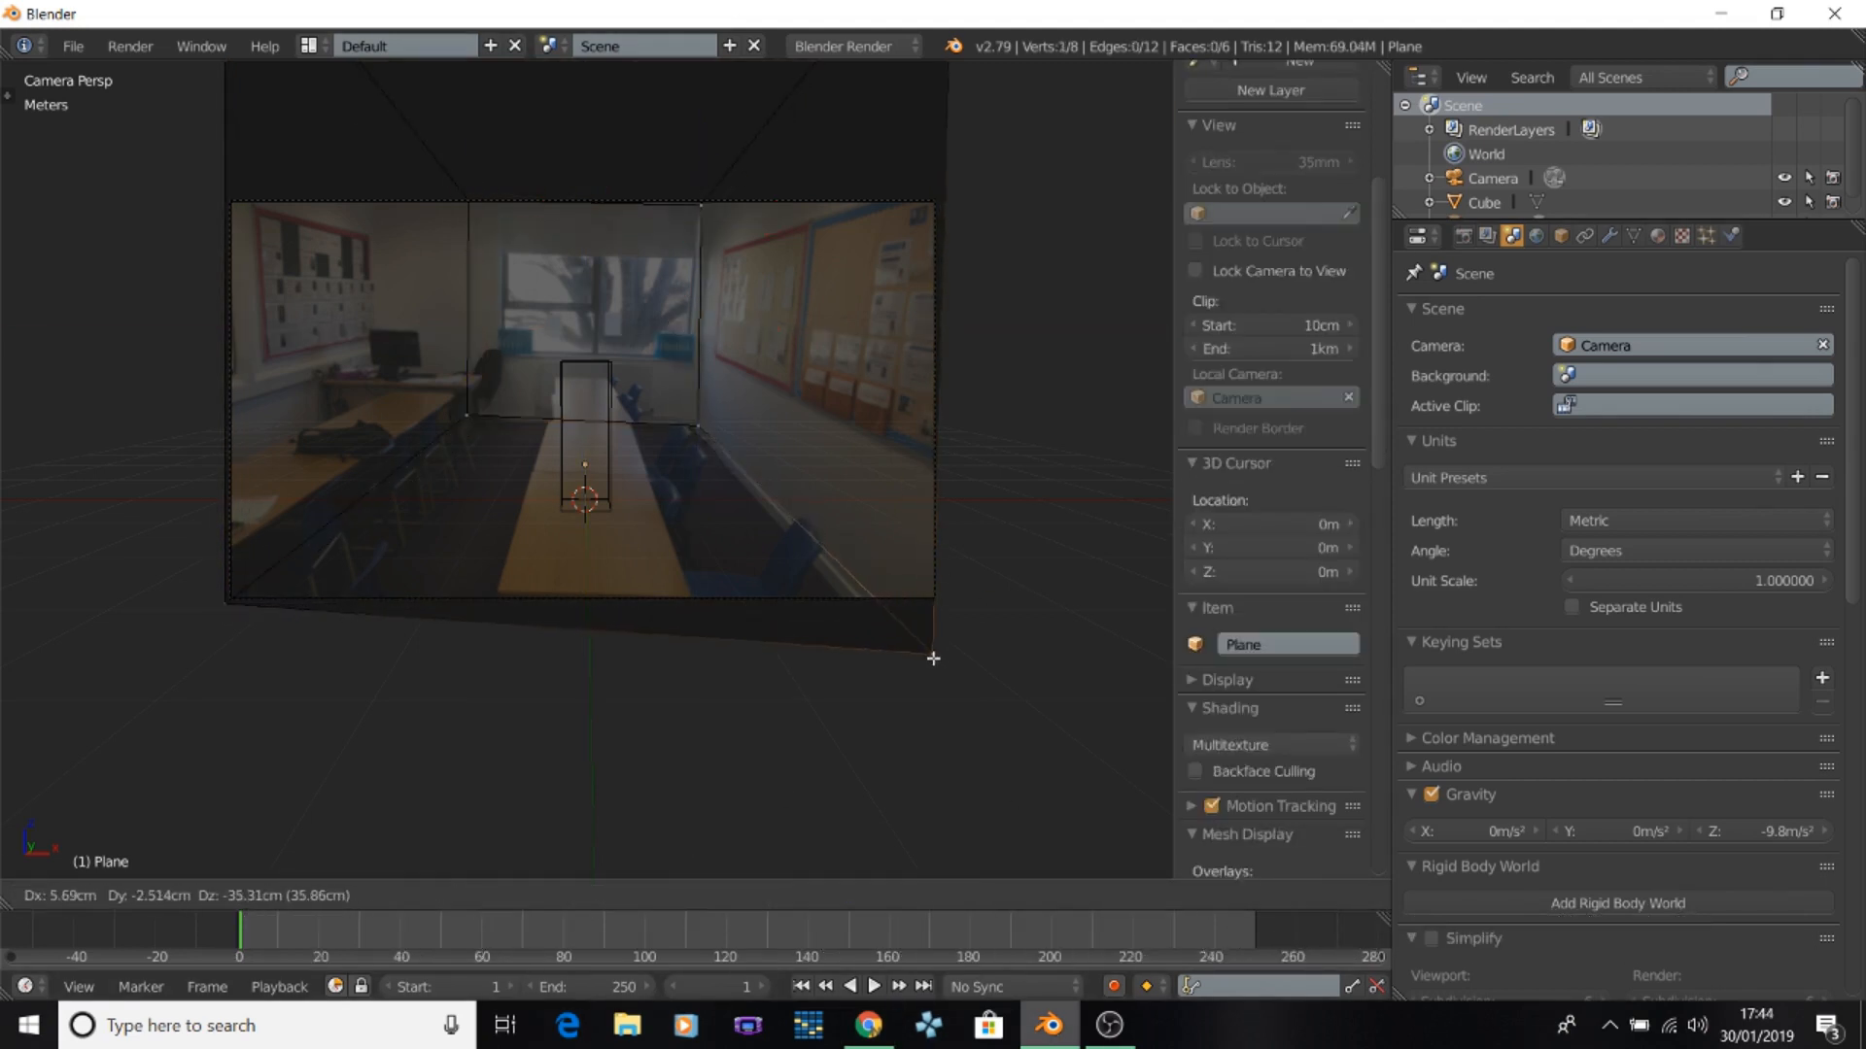
{"action": "right_click", "coordinate": [934, 599]}
Cut two horizontal edge loops around the room box to outline a narrow strip along the walls.
{"action": "key", "text": "ctrl+r"}
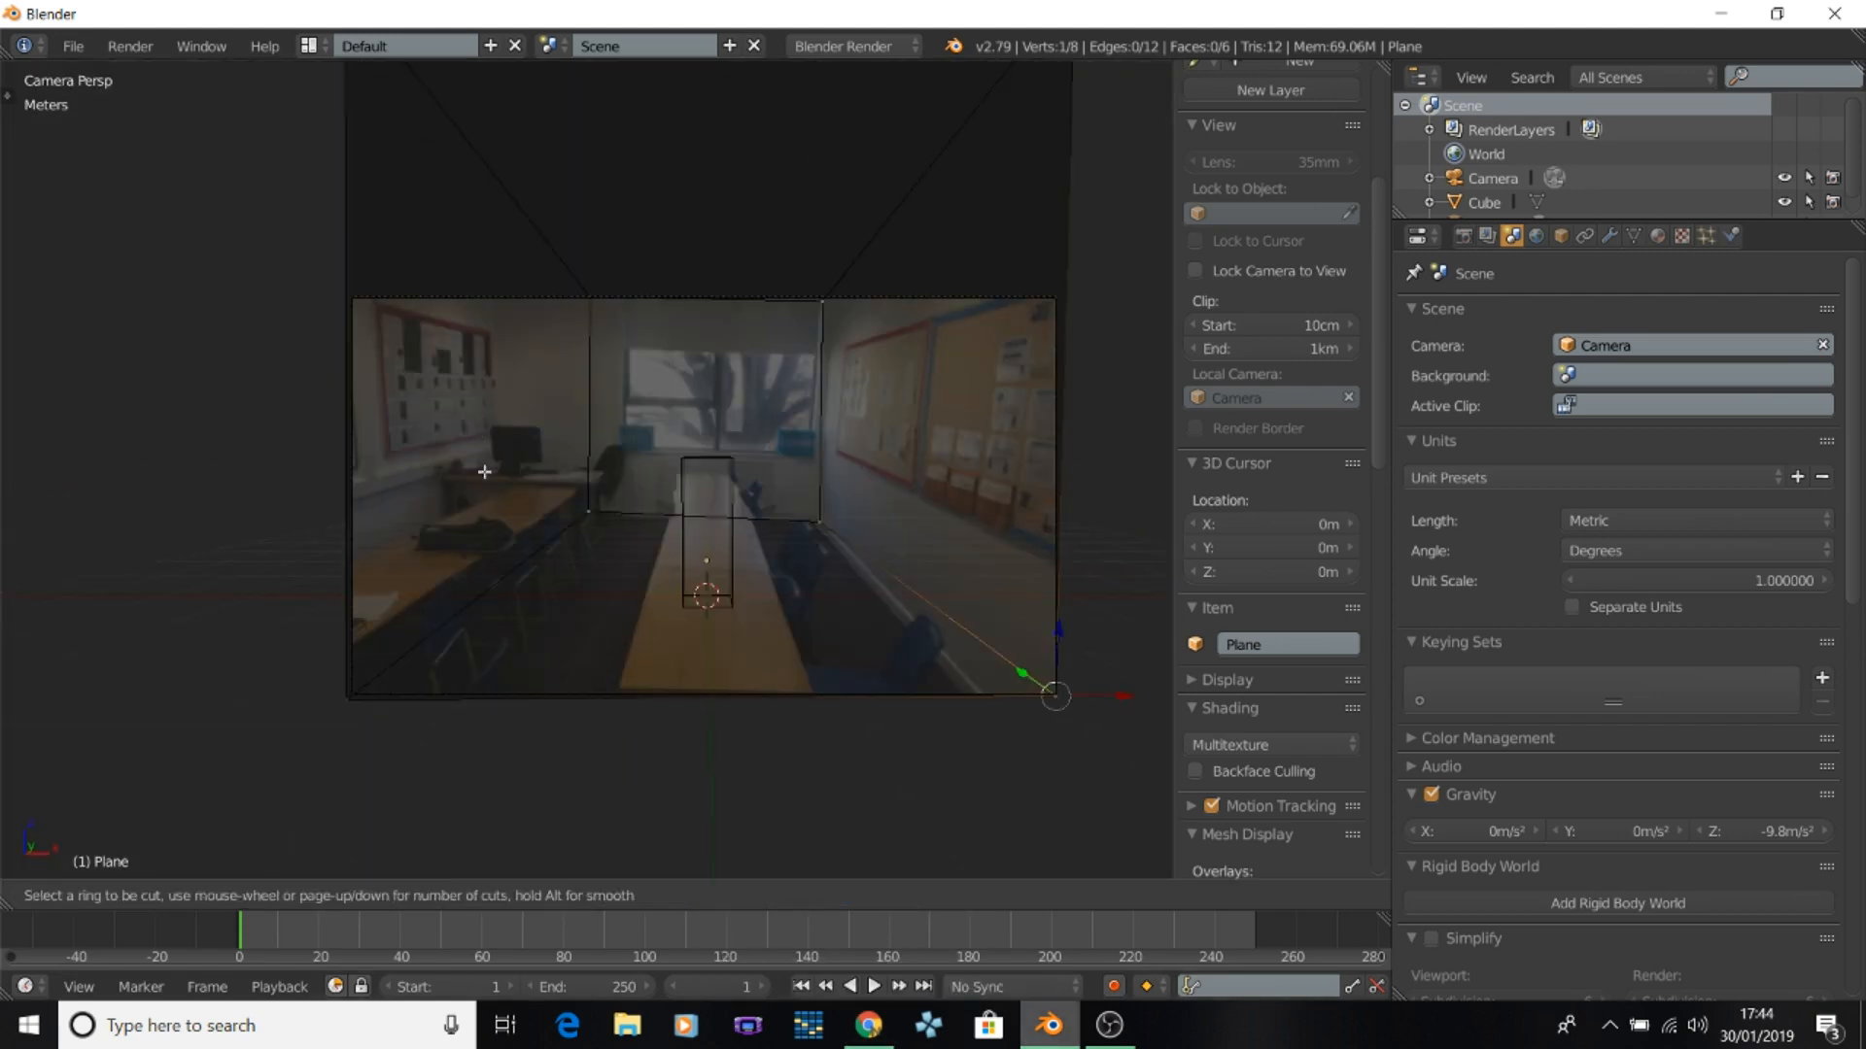
{"action": "left_click", "coordinate": [501, 491]}
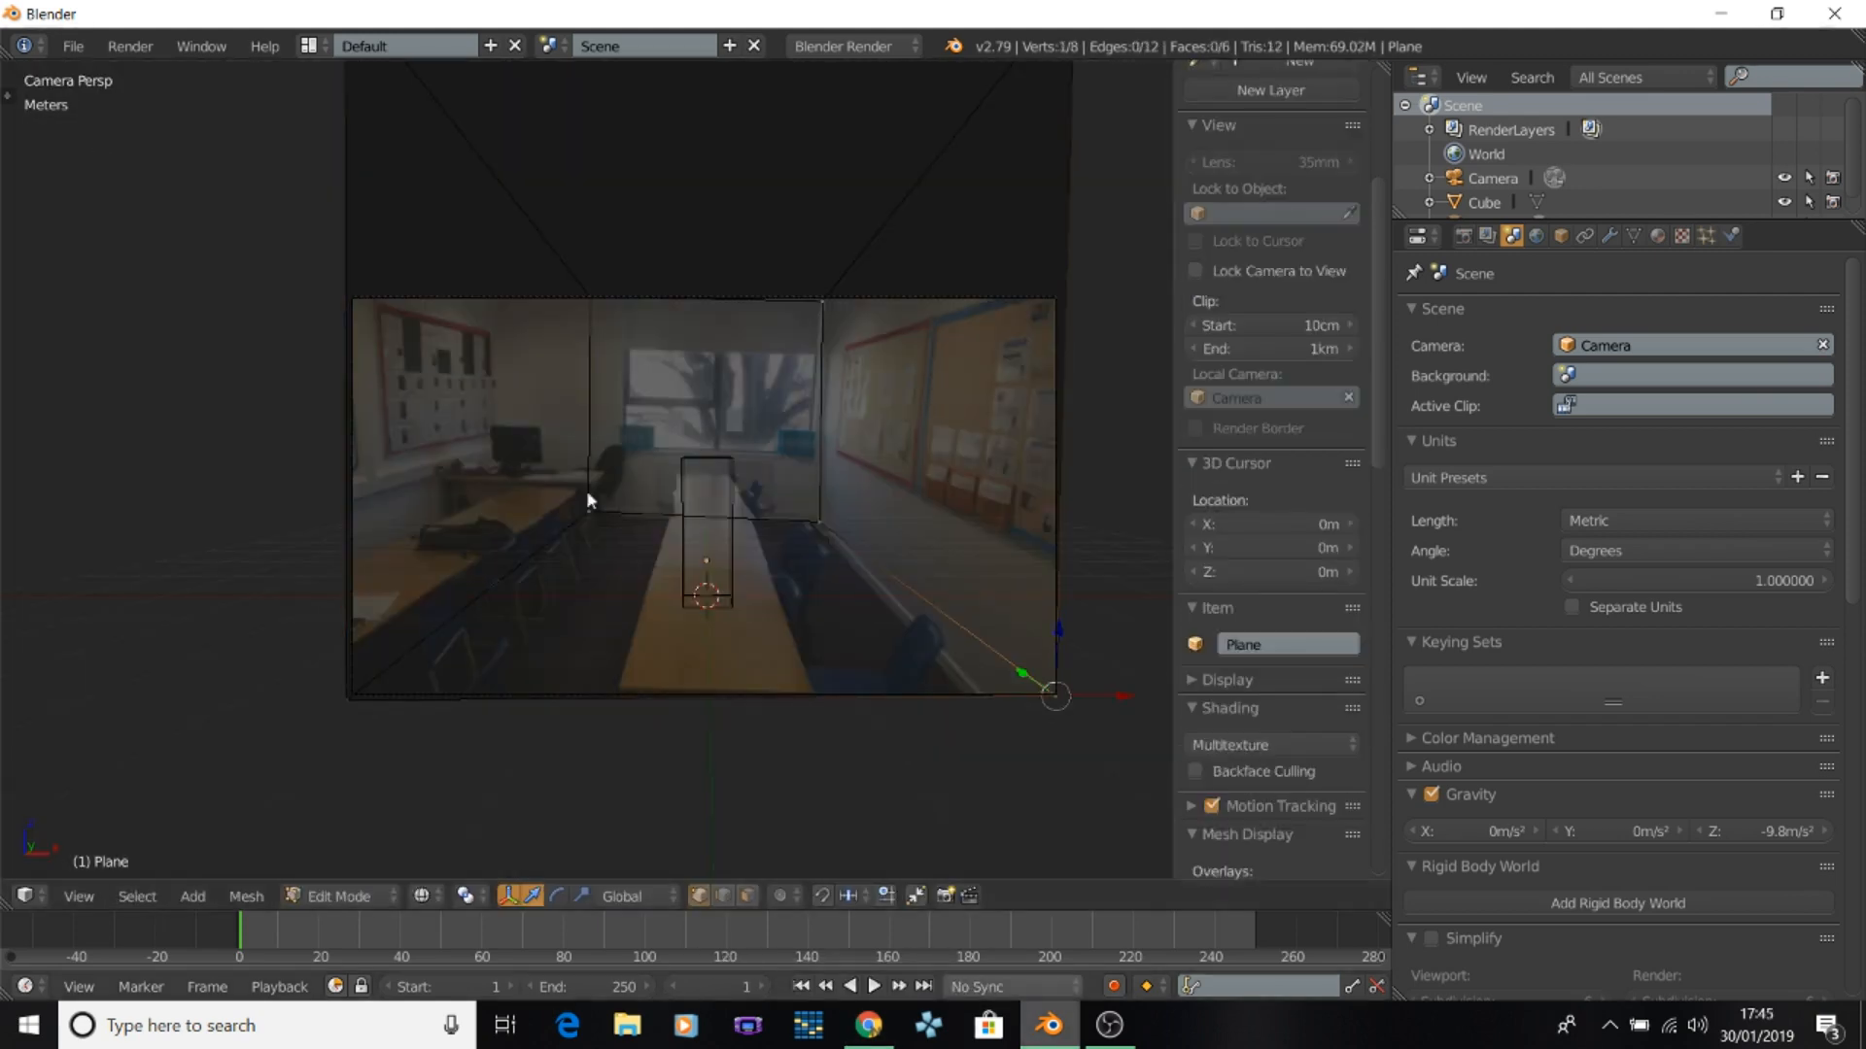
{"action": "key", "text": "ctrl+r"}
{"action": "left_click", "coordinate": [357, 472]}
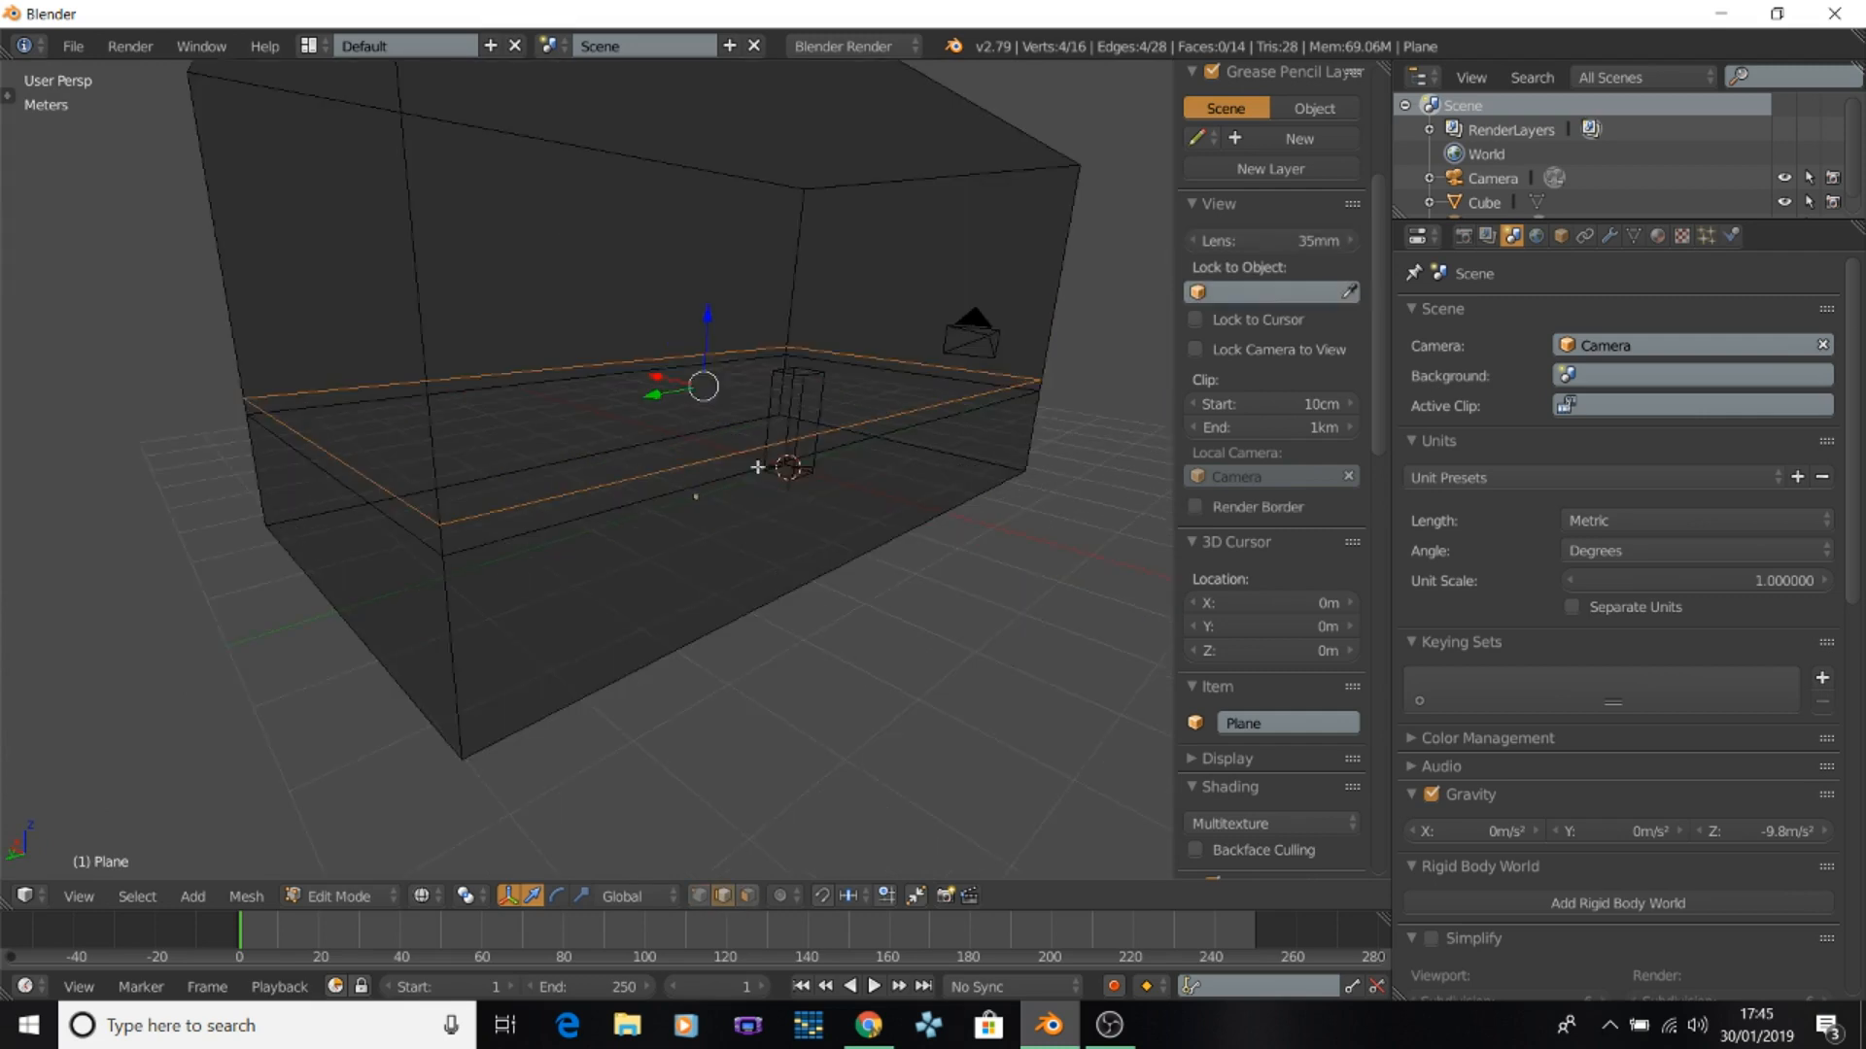
{"action": "key", "text": "KP_0"}
{"action": "scroll", "coordinate": [656, 851], "scroll_direction": "up", "scroll_amount": 2}
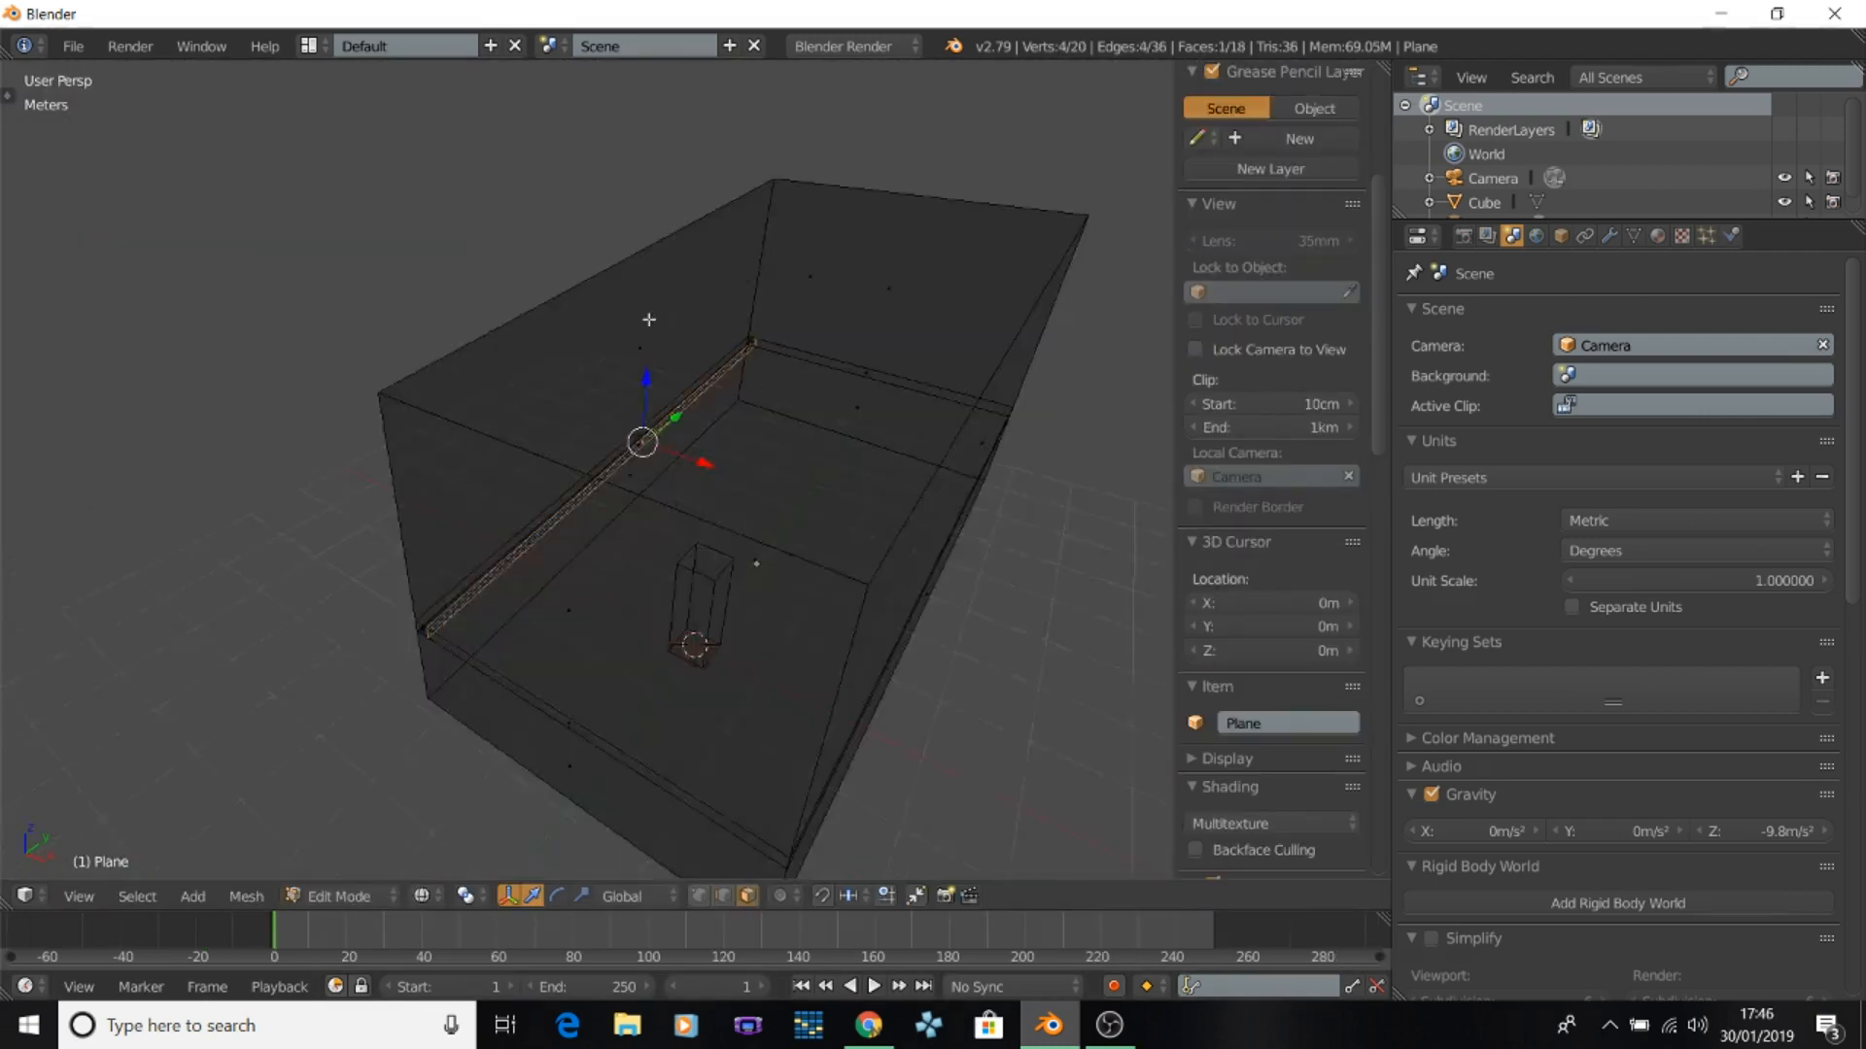
Try to shape the left wall's narrow strip into raised trunking and shift it along the X axis.
{"action": "key", "text": "KP_Decimal"}
{"action": "key", "text": "z"}
{"action": "middle_click_drag", "start_coordinate": [822, 352], "coordinate": [645, 367]}
{"action": "key", "text": "ctrl+b"}
{"action": "key", "text": "Escape"}
{"action": "key", "text": "ctrl+b"}
{"action": "left_click", "coordinate": [758, 389]}
{"action": "middle_click_drag", "start_coordinate": [758, 389], "coordinate": [627, 408]}
{"action": "left_click_drag", "start_coordinate": [627, 408], "coordinate": [650, 412]}
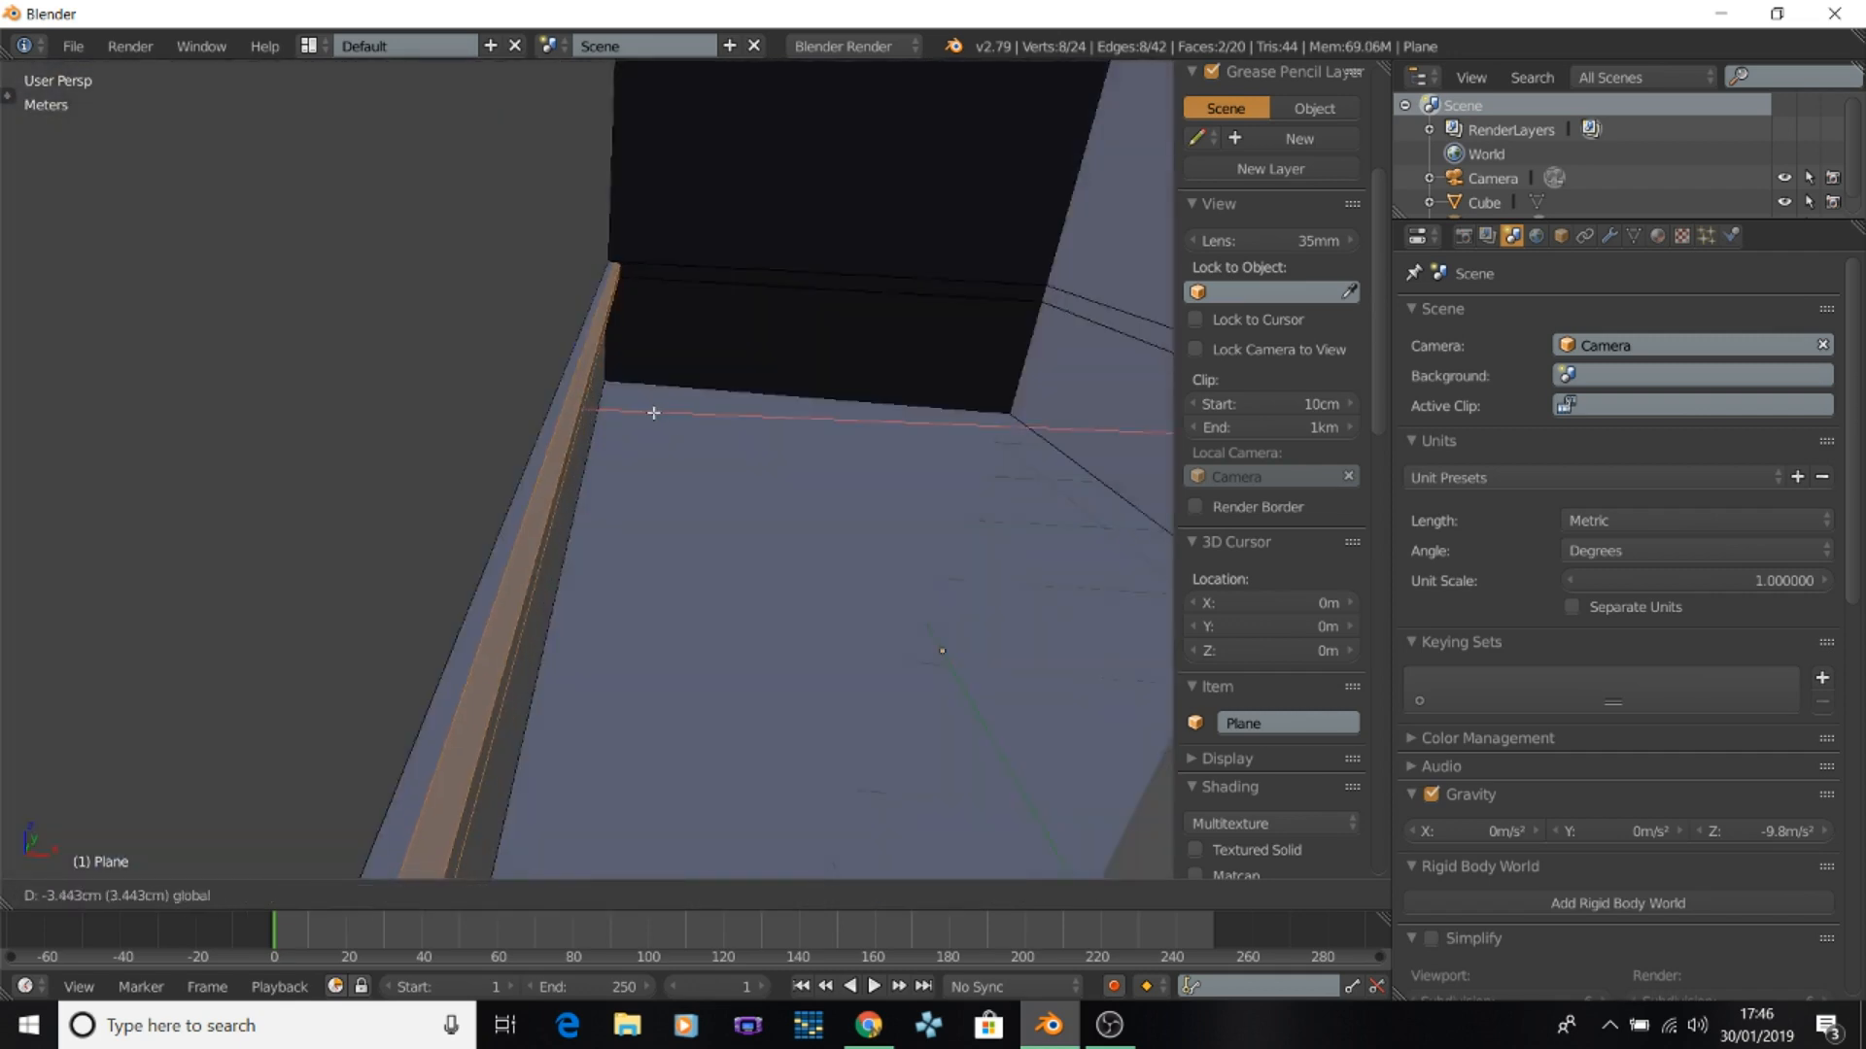
Undo the wall strip edits and the edge loops on the room box.
{"action": "middle_click_drag", "start_coordinate": [651, 412], "coordinate": [412, 408]}
{"action": "key", "text": "KP_0"}
{"action": "key", "text": "z"}
{"action": "key", "text": "ctrl+z"}
{"action": "key", "text": "ctrl+z"}
{"action": "key", "text": "ctrl+z"}
{"action": "key", "text": "ctrl+z"}
{"action": "key", "text": "ctrl+z"}
{"action": "key", "text": "ctrl+z"}
Reposition the room box's back-left vertical edge and its right floor edge against the photo.
{"action": "right_click", "coordinate": [645, 303]}
{"action": "key", "text": "g"}
{"action": "left_click", "coordinate": [483, 278]}
{"action": "middle_click_drag", "start_coordinate": [363, 674], "coordinate": [433, 655], "text": "shift"}
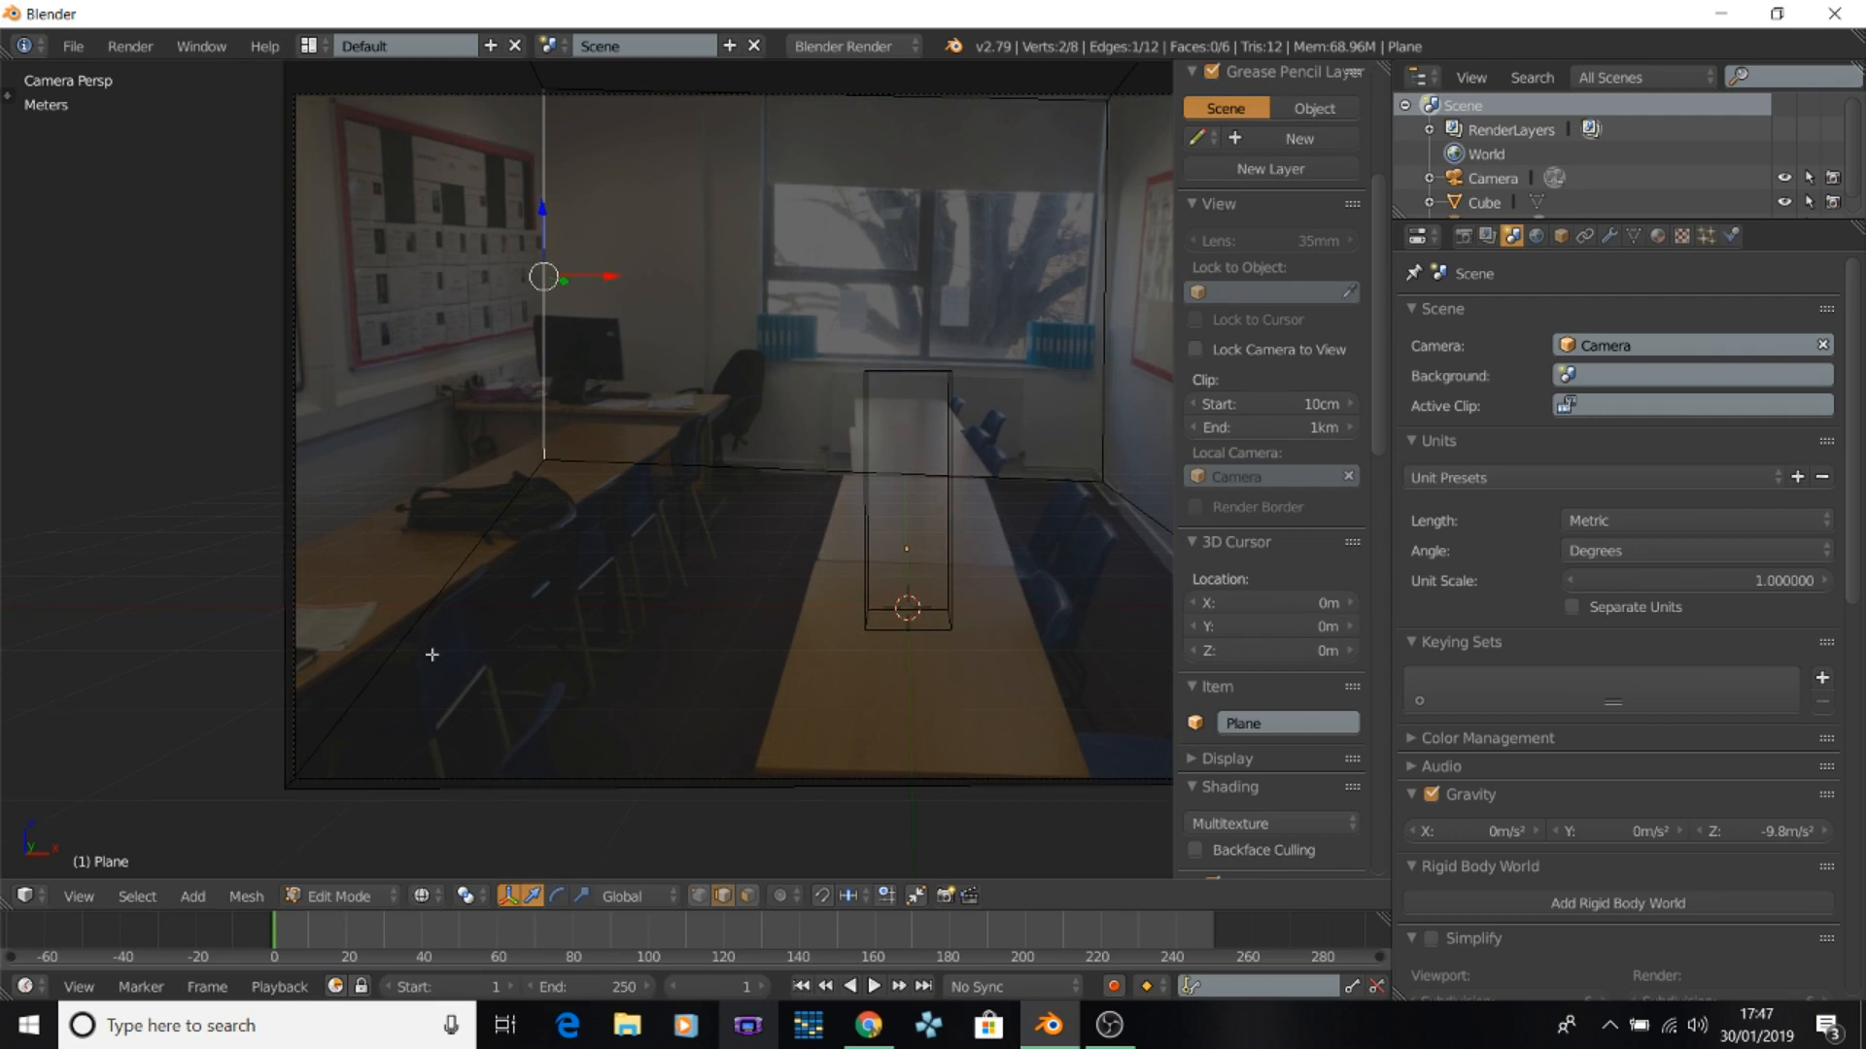
{"action": "scroll", "coordinate": [433, 655], "scroll_direction": "down", "scroll_amount": 2}
{"action": "middle_click_drag", "start_coordinate": [919, 828], "coordinate": [628, 796], "text": "shift"}
{"action": "right_click", "coordinate": [731, 536]}
{"action": "key", "text": "g"}
{"action": "right_click", "coordinate": [857, 666]}
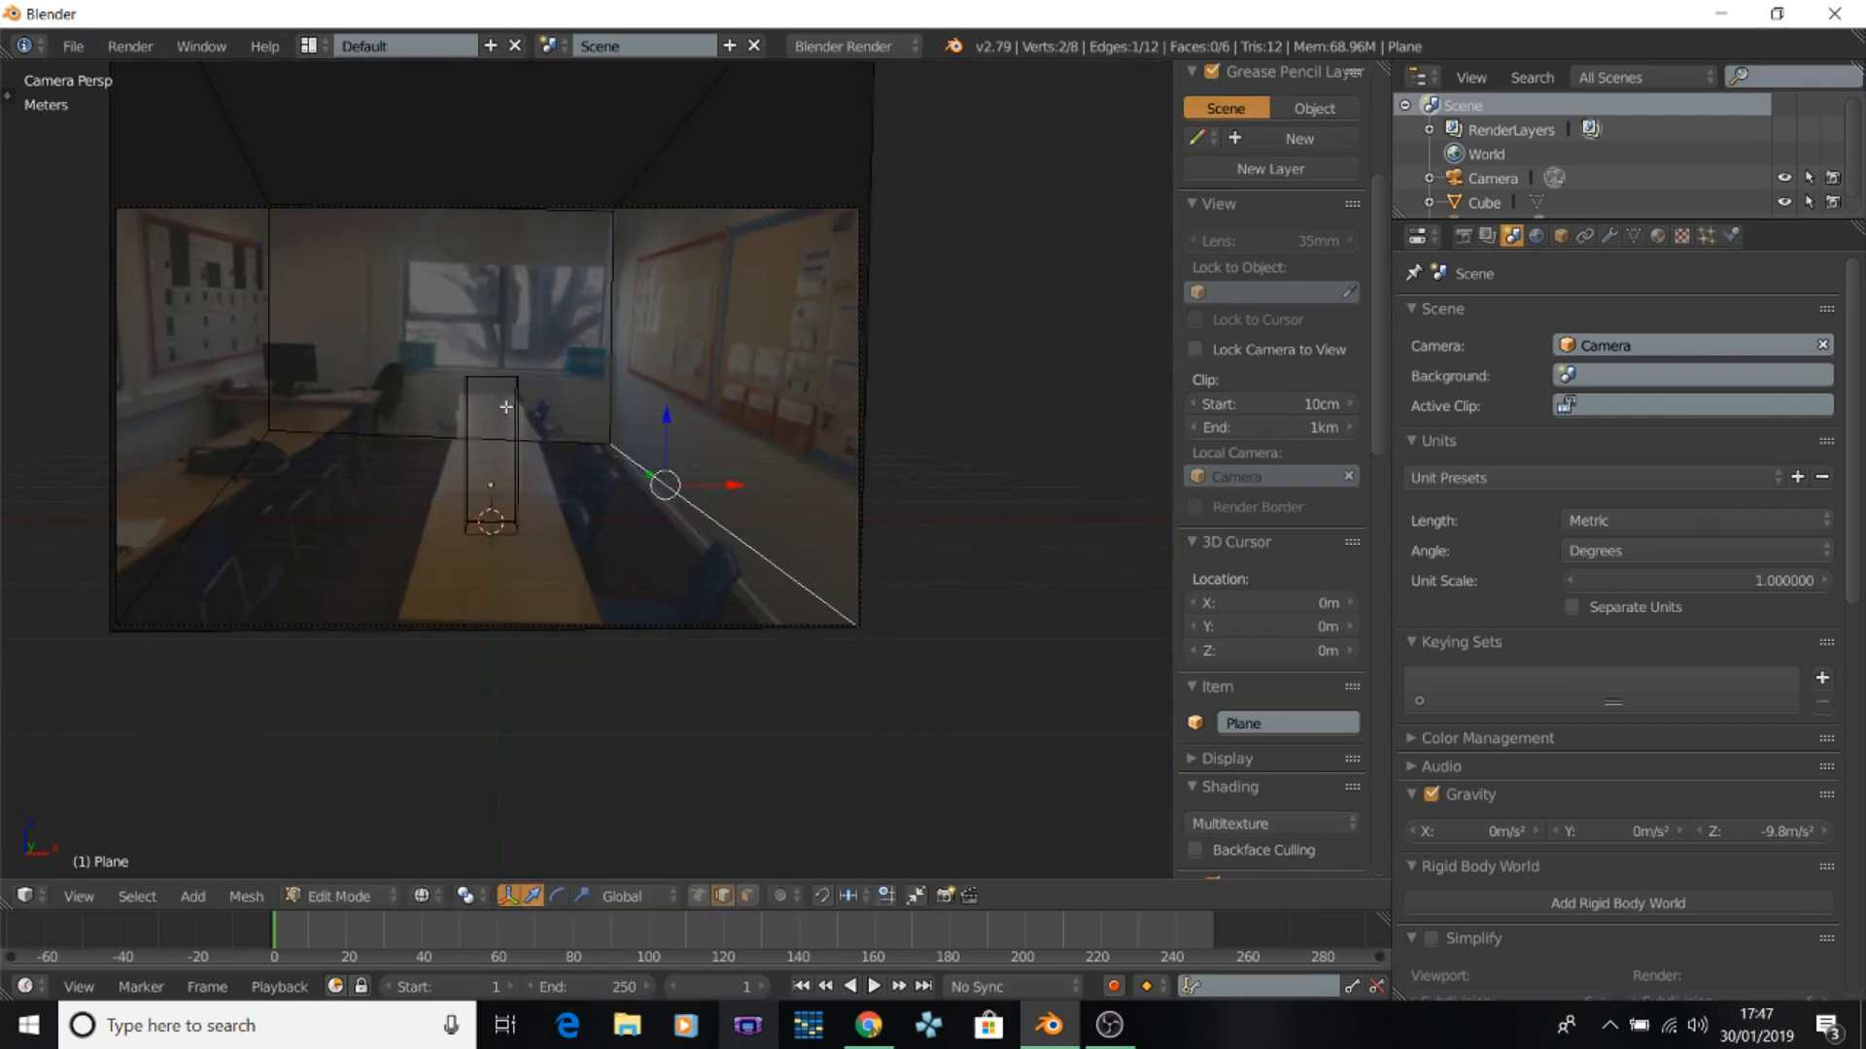
{"action": "key", "text": "ctrl+r"}
{"action": "left_click", "coordinate": [200, 440]}
{"action": "right_click", "coordinate": [200, 443]}
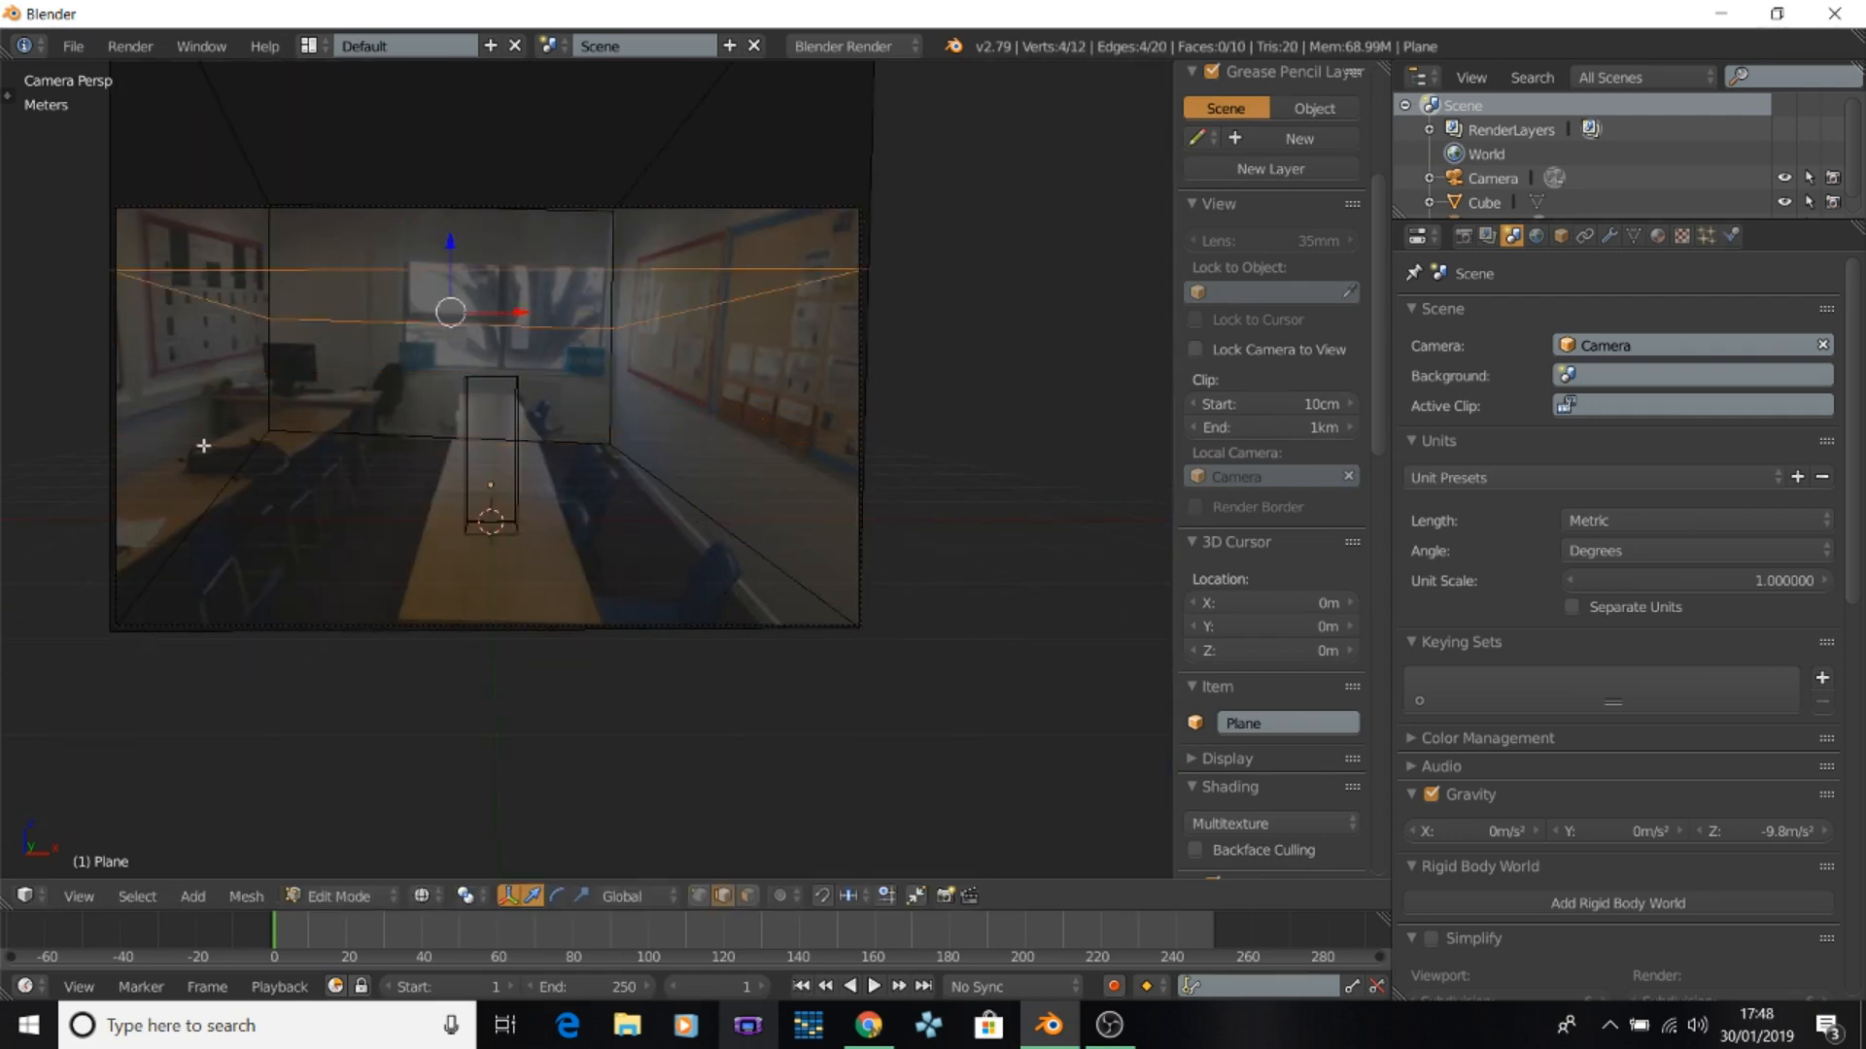
{"action": "key", "text": "ctrl+z"}
Realign the room box's back corners with the back wall in the photo.
{"action": "right_click", "coordinate": [269, 431]}
{"action": "key", "text": "g"}
{"action": "right_click", "coordinate": [610, 444], "text": "shift"}
Cut two closely spaced horizontal edge loops around the room box at about desk height.
{"action": "key", "text": "ctrl+r"}
{"action": "left_click", "coordinate": [402, 347]}
{"action": "left_click", "coordinate": [408, 388]}
{"action": "key", "text": "ctrl+r"}
{"action": "left_click", "coordinate": [377, 418]}
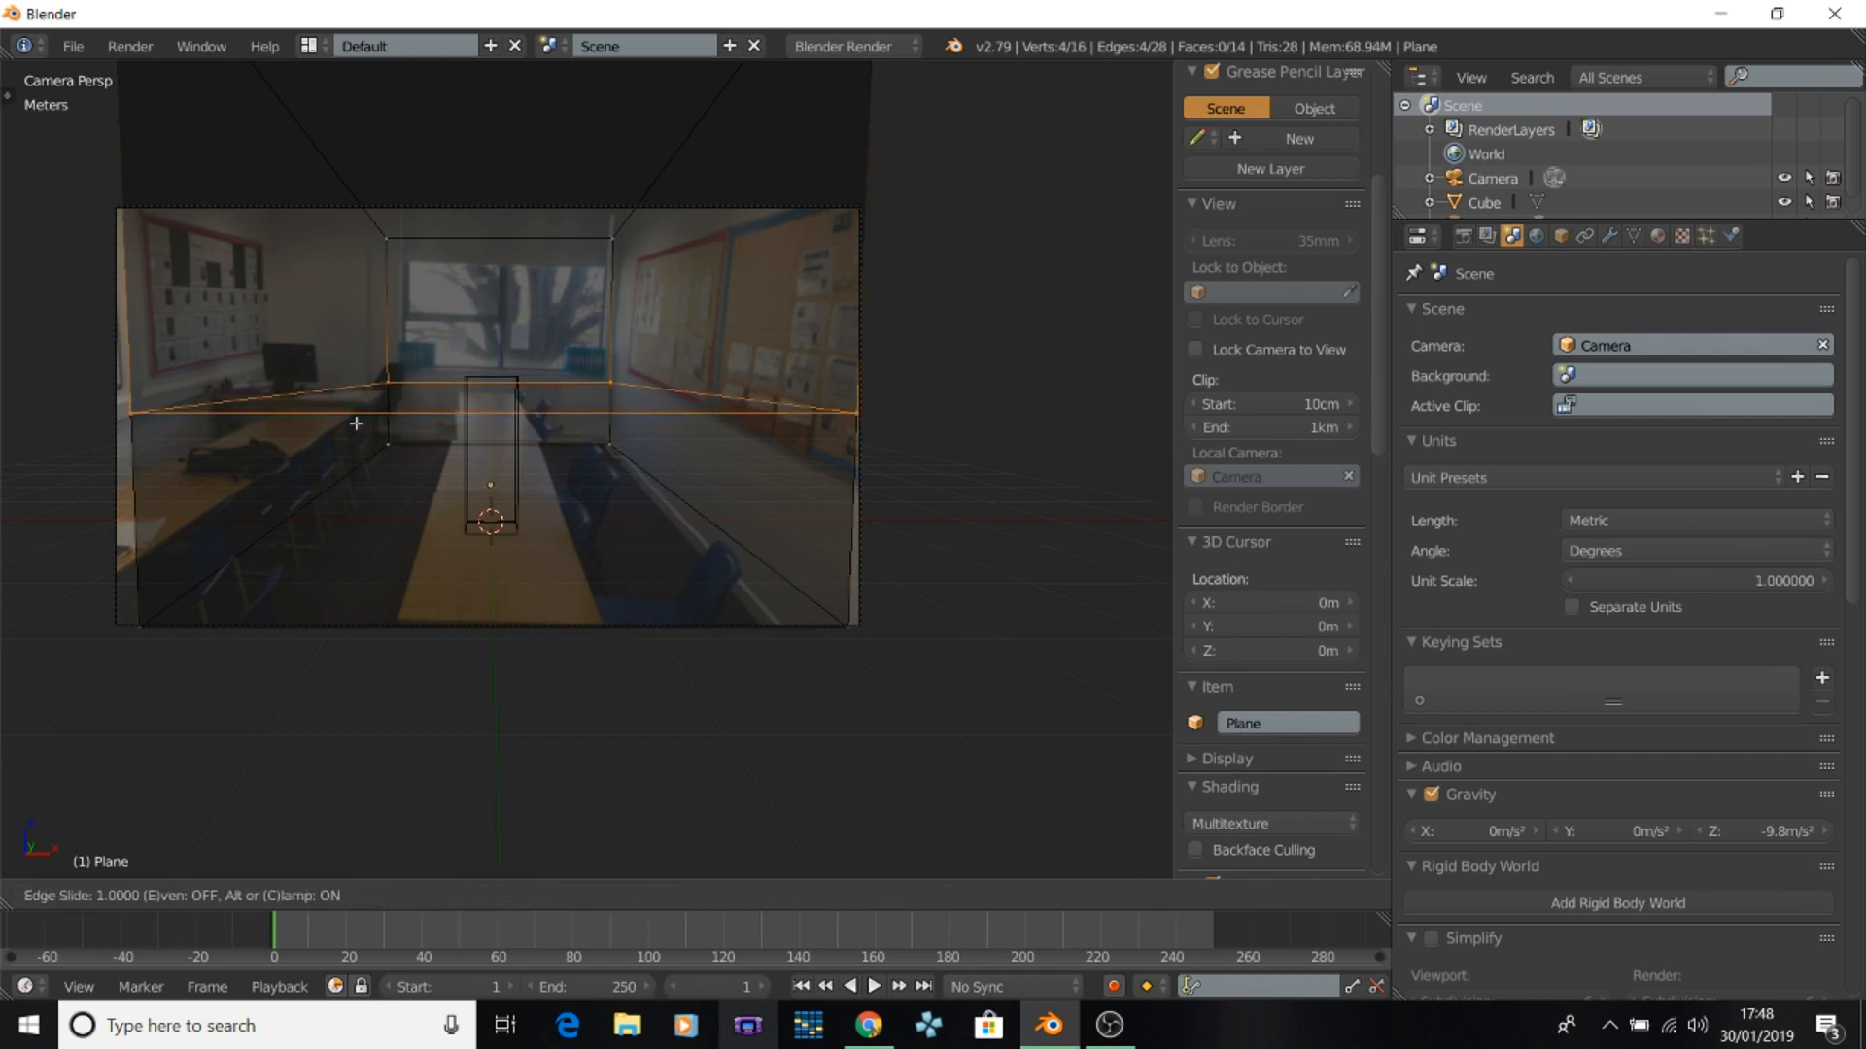
{"action": "left_click", "coordinate": [371, 403]}
Extrude the narrow wall strip between the two edge loops, using face selection.
{"action": "scroll", "coordinate": [373, 405], "scroll_direction": "down", "scroll_amount": 1}
{"action": "key", "text": "ctrl+Tab"}
{"action": "left_click", "coordinate": [451, 436]}
{"action": "middle_click_drag", "start_coordinate": [452, 437], "coordinate": [583, 457]}
{"action": "right_click", "coordinate": [591, 404]}
{"action": "key", "text": "e"}
{"action": "left_click", "coordinate": [603, 418]}
Bevel the two long edges of the extruded wall strip, using edge selection.
{"action": "key", "text": "z"}
{"action": "left_click", "coordinate": [723, 896]}
{"action": "right_click", "coordinate": [374, 634]}
{"action": "right_click", "coordinate": [412, 631], "text": "shift"}
{"action": "middle_click_drag", "start_coordinate": [692, 495], "coordinate": [439, 695]}
{"action": "key", "text": "ctrl+b"}
{"action": "left_click", "coordinate": [641, 379]}
Cut a vertical edge loop through the back wall to mark the width of a column at its left end.
{"action": "key", "text": "KP_0"}
{"action": "key", "text": "z"}
{"action": "key", "text": "ctrl+r"}
{"action": "left_click", "coordinate": [638, 155]}
{"action": "left_click", "coordinate": [545, 165]}
Extrude the left-end faces of the back wall into the room to form a column.
{"action": "left_click", "coordinate": [747, 896]}
{"action": "right_click", "coordinate": [544, 439]}
{"action": "right_click", "coordinate": [549, 291], "text": "shift"}
{"action": "key", "text": "KP_3"}
{"action": "middle_click_drag", "start_coordinate": [690, 366], "coordinate": [724, 404], "text": "shift"}
{"action": "scroll", "coordinate": [720, 418], "scroll_direction": "down", "scroll_amount": 1}
{"action": "key", "text": "e"}
{"action": "left_click", "coordinate": [716, 466]}
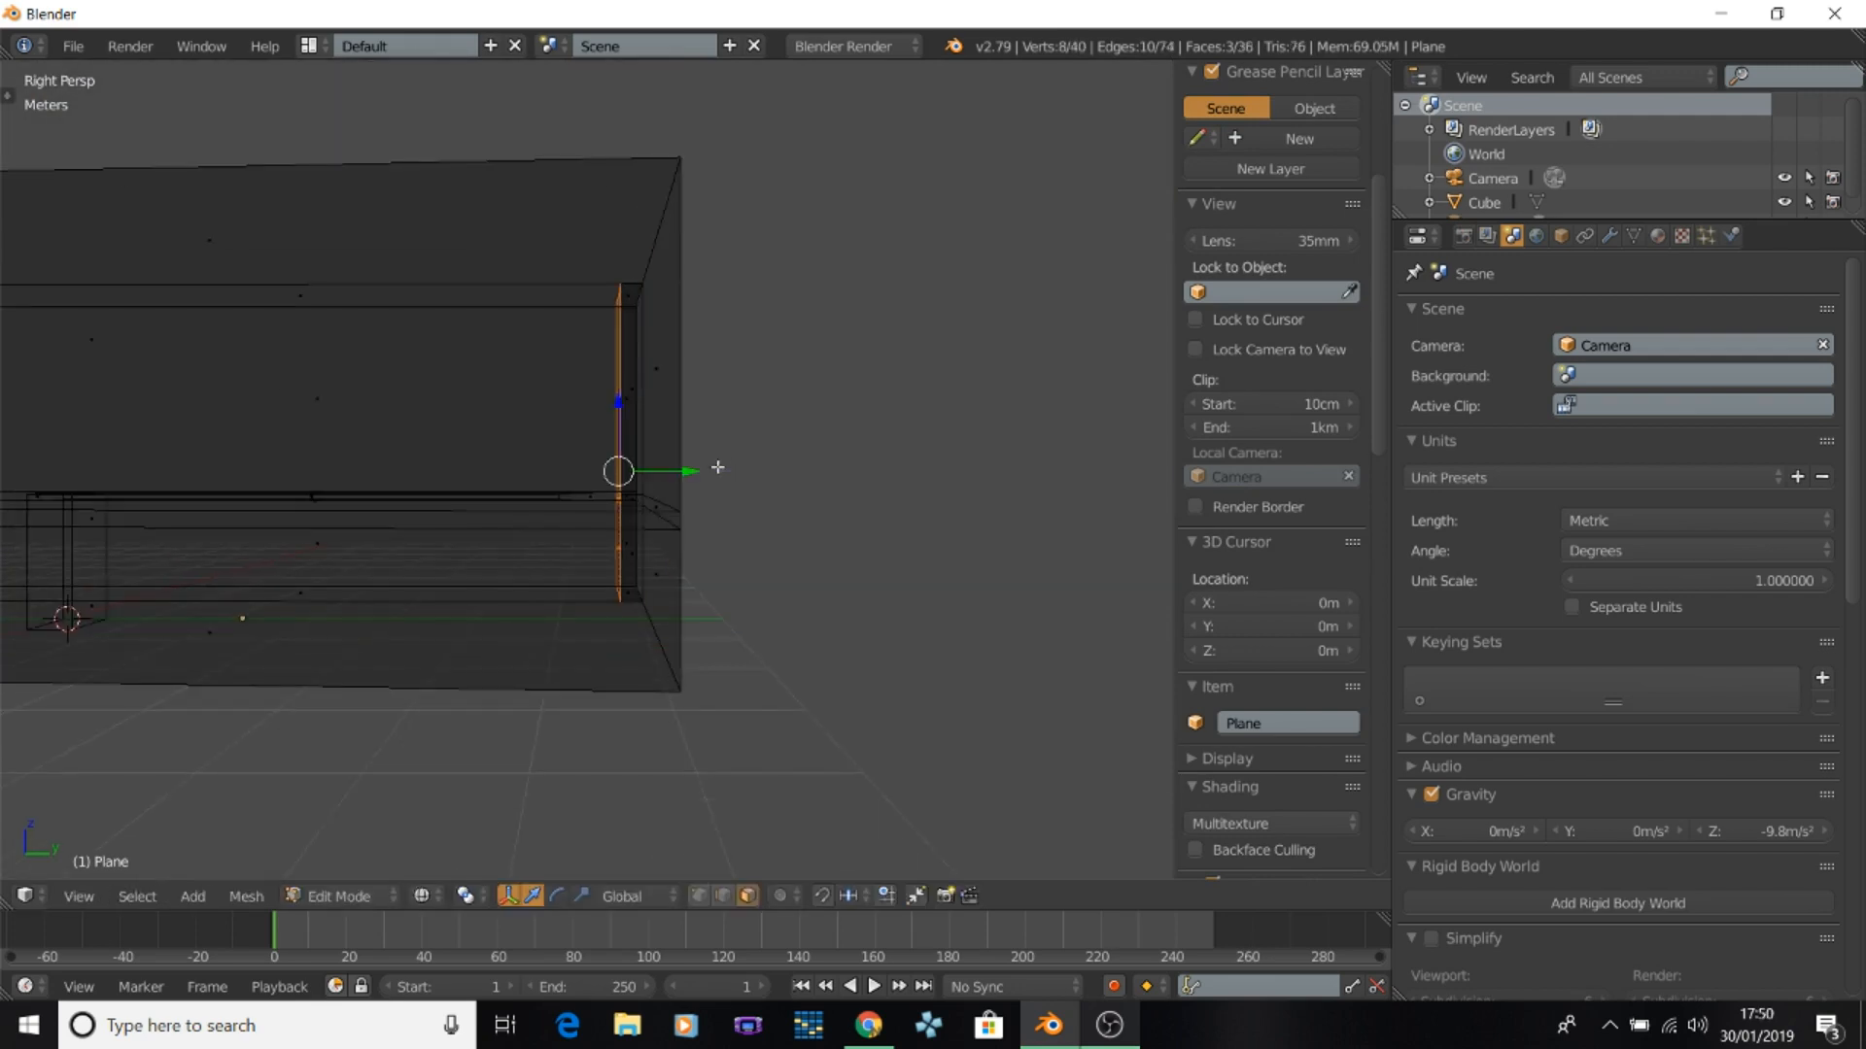
{"action": "scroll", "coordinate": [738, 453], "scroll_direction": "up", "scroll_amount": 3}
{"action": "key", "text": "KP_0"}
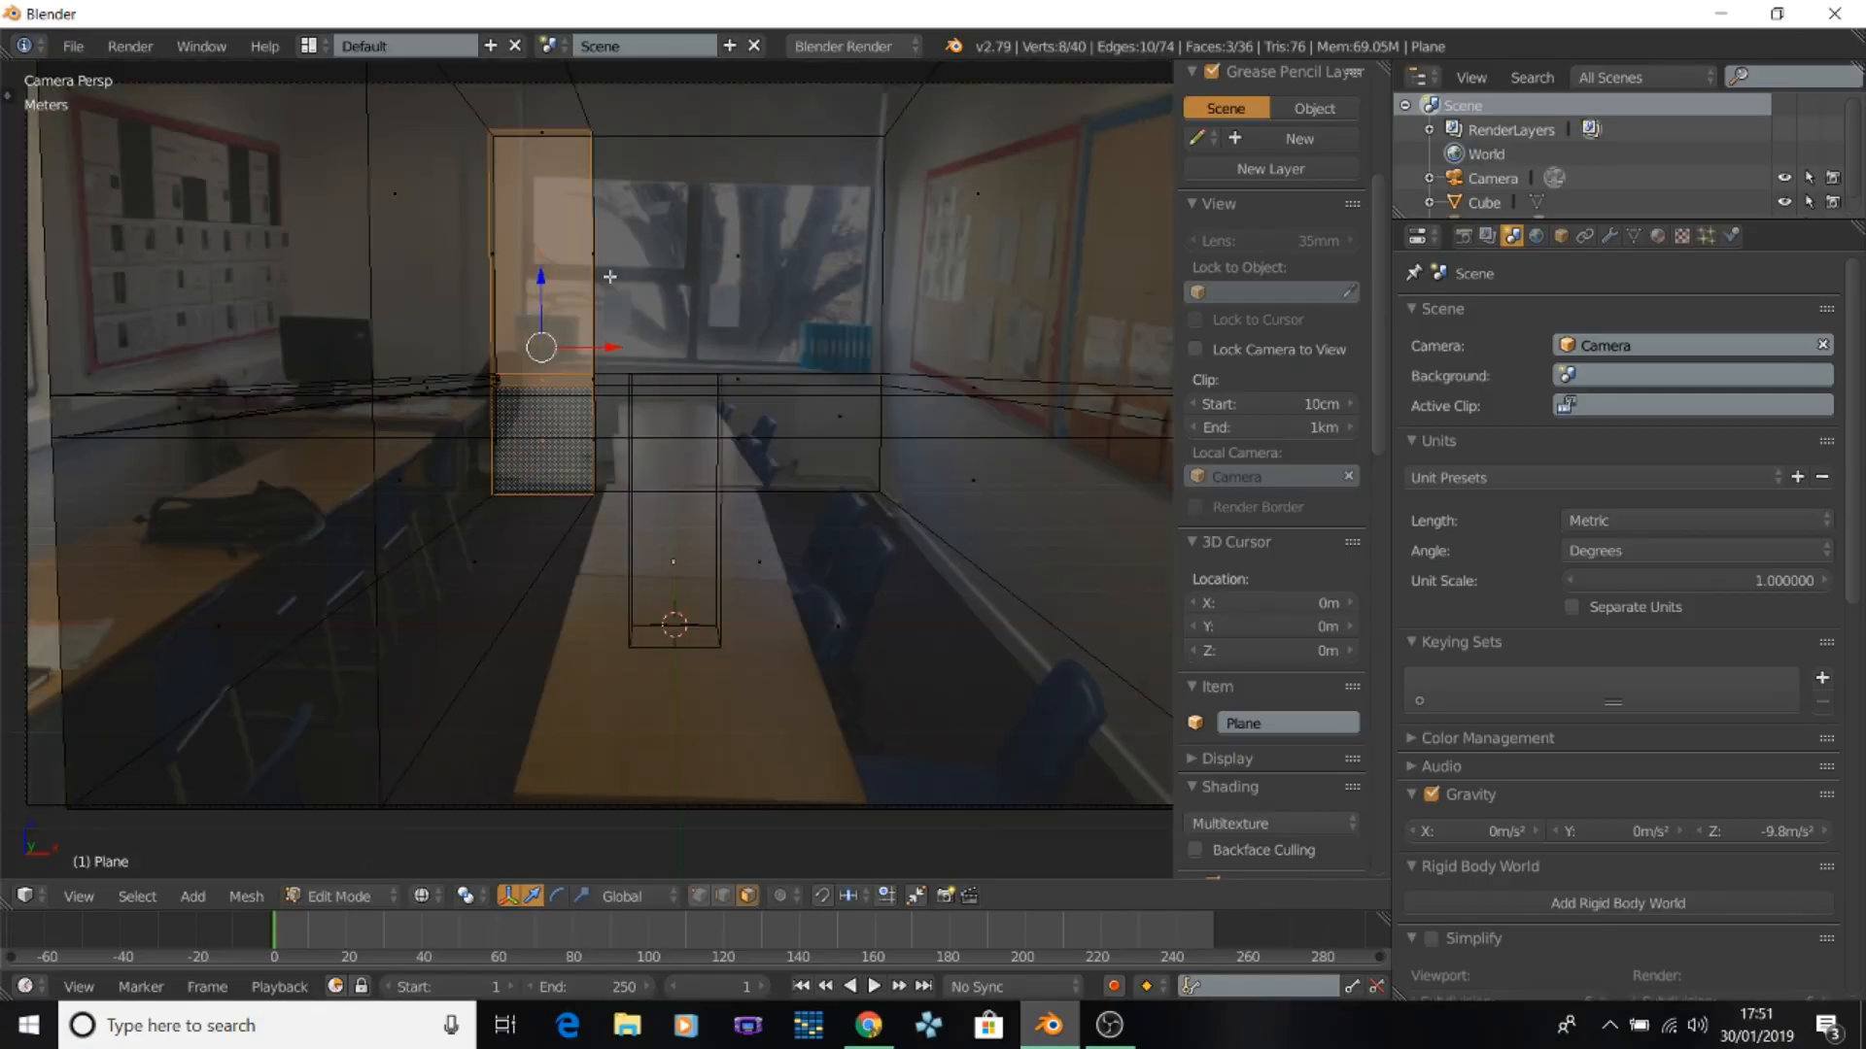
Leave mesh editing, add a cube scaled to about 1.35 m, and move it along Y toward the back wall.
{"action": "middle_click_drag", "start_coordinate": [627, 201], "coordinate": [662, 354]}
{"action": "scroll", "coordinate": [604, 383], "scroll_direction": "down", "scroll_amount": 4}
{"action": "scroll", "coordinate": [662, 353], "scroll_direction": "up", "scroll_amount": 5}
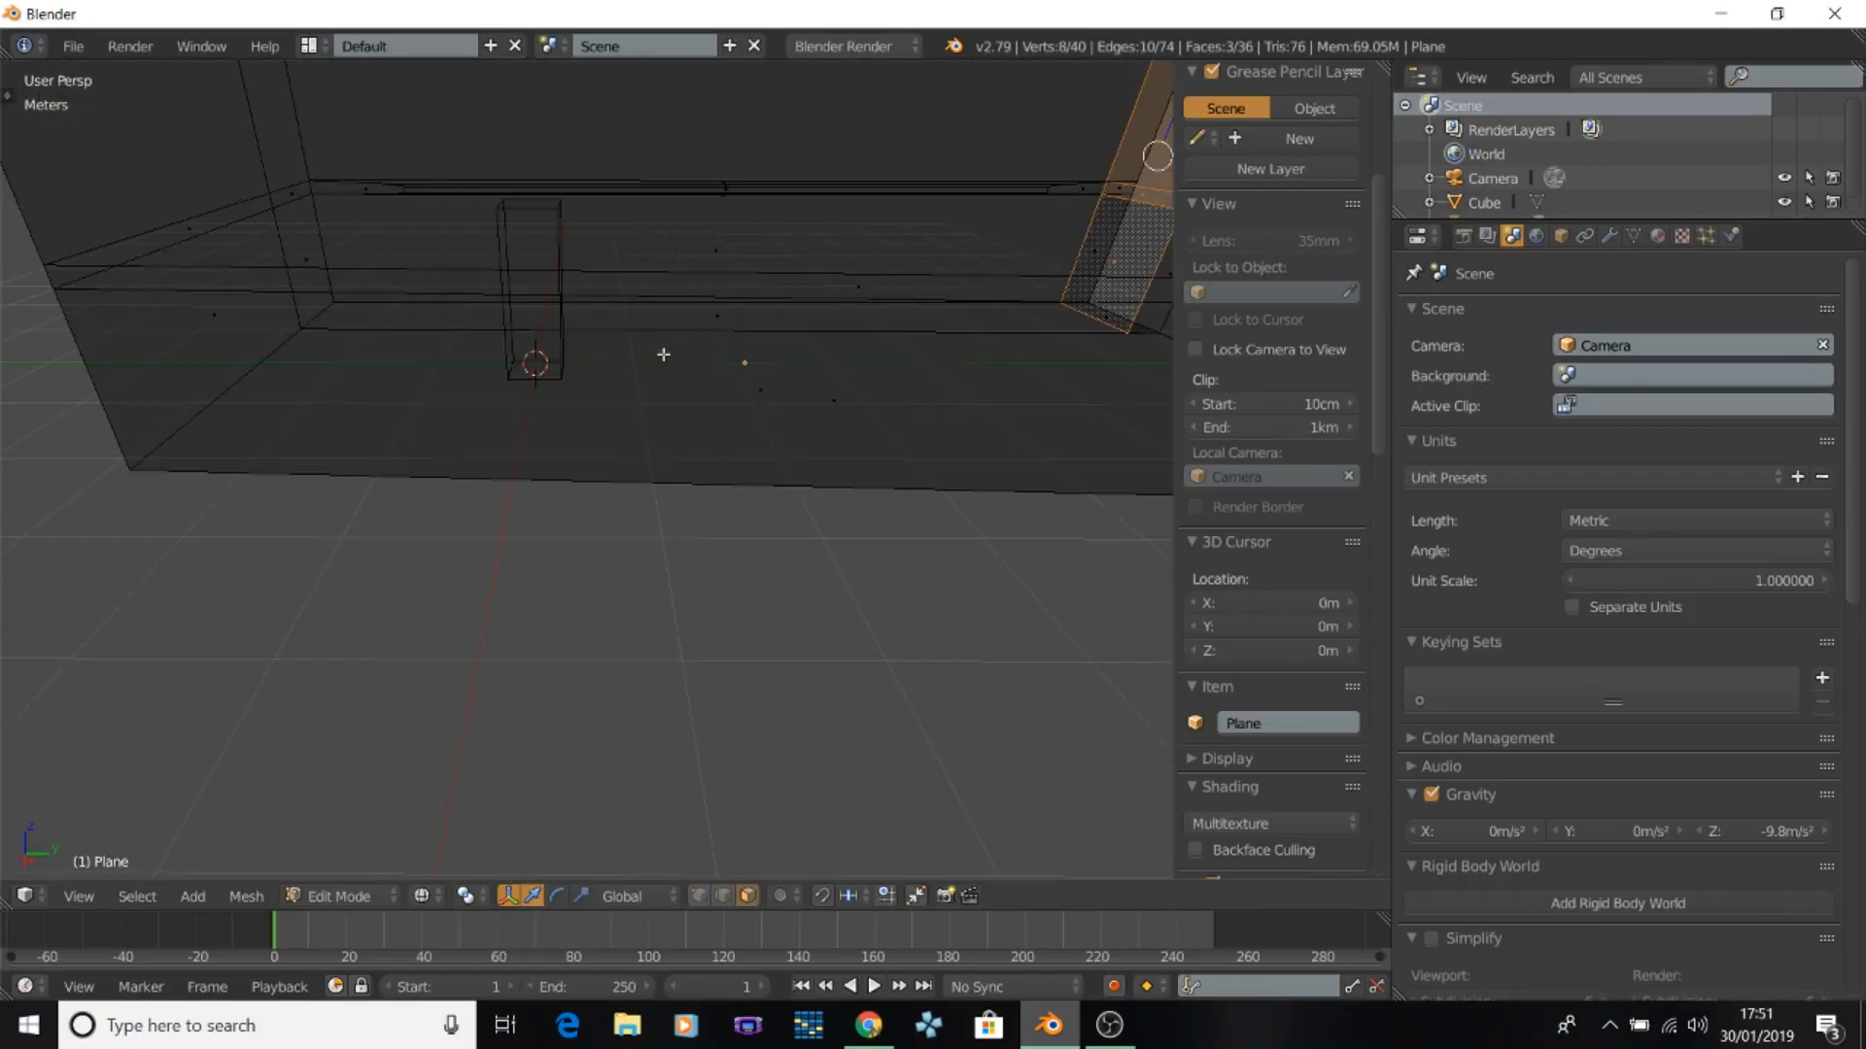
{"action": "key", "text": "Tab"}
{"action": "key", "text": "shift+a"}
{"action": "left_click", "coordinate": [766, 368]}
{"action": "key", "text": "KP_0"}
{"action": "key", "text": "s"}
{"action": "key", "text": "KP_7"}
{"action": "left_click_drag", "start_coordinate": [550, 421], "coordinate": [550, 107]}
{"action": "middle_click_drag", "start_coordinate": [757, 219], "coordinate": [606, 233]}
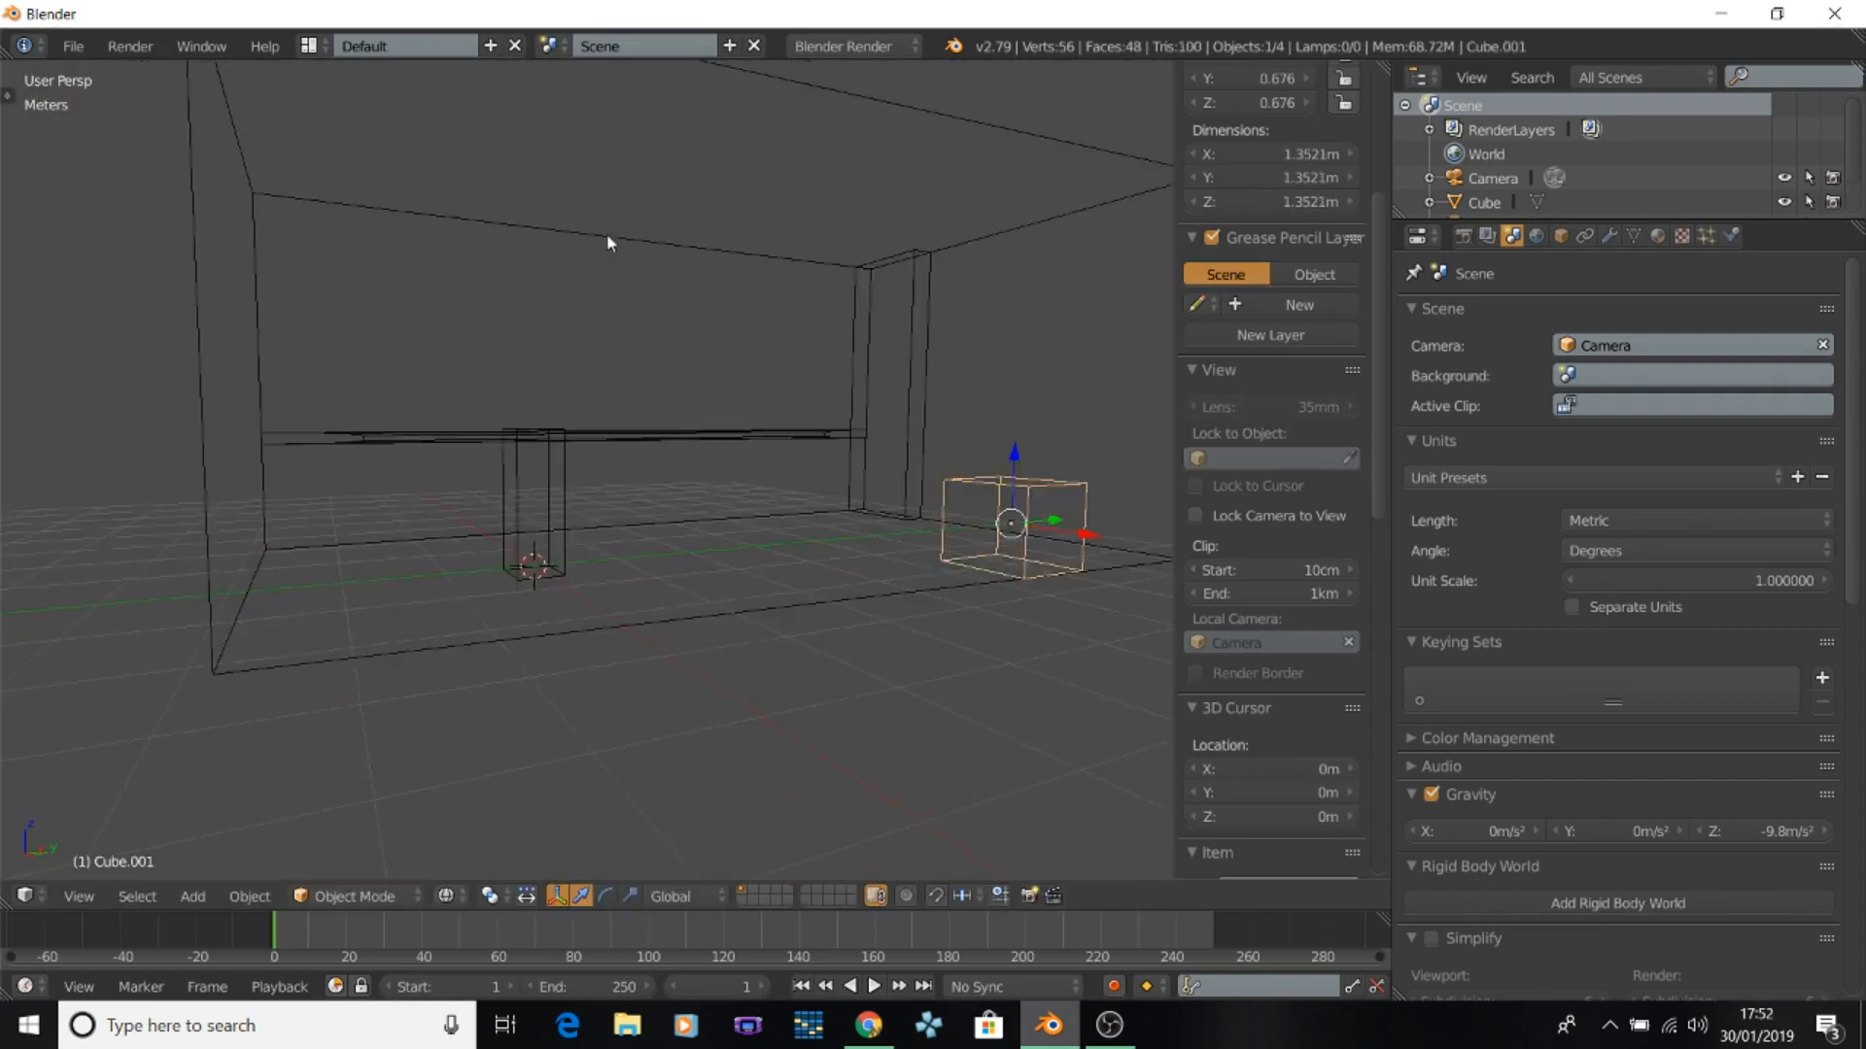
Position the cube at the back wall and raise it to window height in the side view.
{"action": "key", "text": "KP_3"}
{"action": "key", "text": "z"}
{"action": "left_click_drag", "start_coordinate": [743, 550], "coordinate": [592, 550]}
{"action": "left_click_drag", "start_coordinate": [644, 429], "coordinate": [786, 308]}
Place the 3D cursor at the window, then scale and align the cube over the window's right part.
{"action": "key", "text": "KP_0"}
{"action": "key", "text": "z"}
{"action": "left_click", "coordinate": [715, 258]}
{"action": "left_click_drag", "start_coordinate": [722, 244], "coordinate": [736, 191]}
{"action": "key", "text": "s"}
{"action": "key", "text": "s"}
{"action": "right_click", "coordinate": [997, 296]}
{"action": "left_click_drag", "start_coordinate": [757, 255], "coordinate": [797, 253]}
Edit the room mesh and cut a horizontal edge loop around it at skirting board height.
{"action": "right_click", "coordinate": [1016, 573]}
{"action": "key", "text": "Tab"}
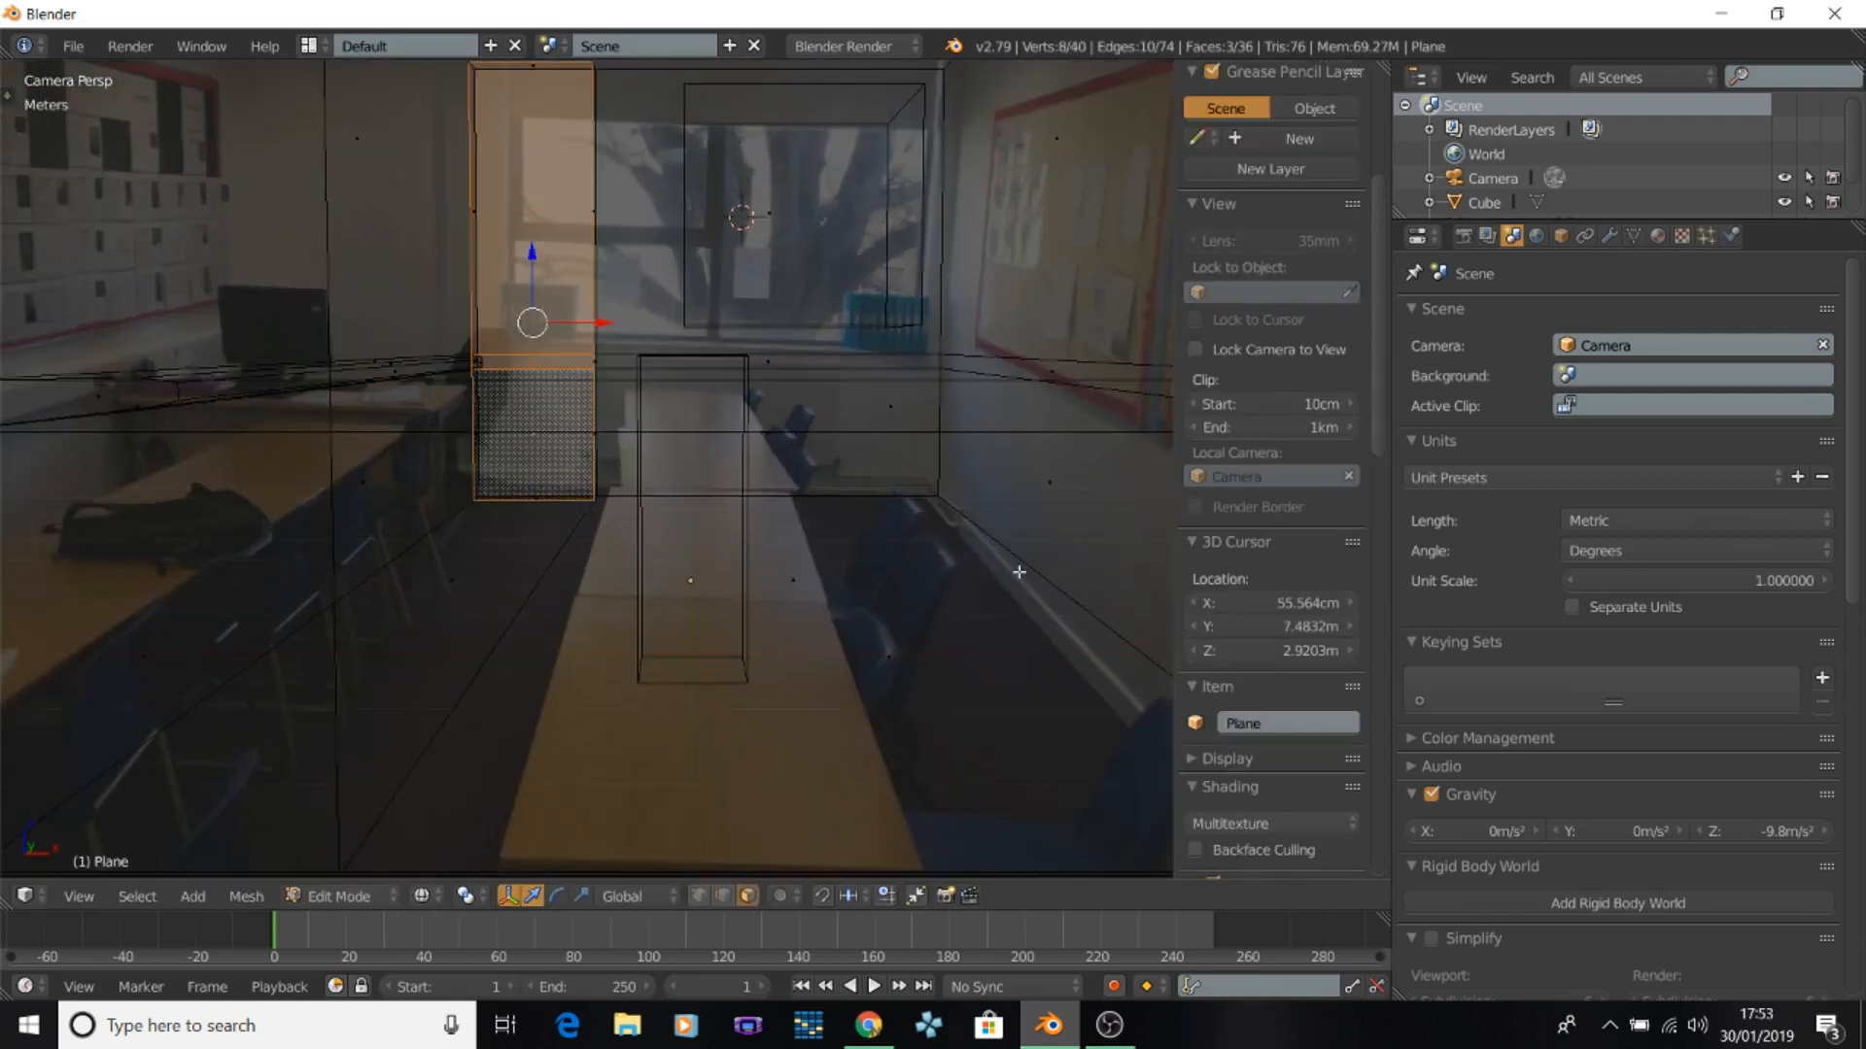
{"action": "scroll", "coordinate": [1017, 571], "scroll_direction": "down", "scroll_amount": 1}
{"action": "key", "text": "a"}
{"action": "right_click", "coordinate": [977, 615]}
{"action": "key", "text": "ctrl+r"}
{"action": "left_click", "coordinate": [1111, 514]}
{"action": "left_click", "coordinate": [1109, 619]}
Extrude the low strip face on the right wall as a skirting board and adjust its depth along X.
{"action": "left_click", "coordinate": [746, 897]}
{"action": "right_click", "coordinate": [951, 538]}
{"action": "key", "text": "e"}
{"action": "left_click", "coordinate": [942, 551]}
{"action": "middle_click_drag", "start_coordinate": [766, 685], "coordinate": [537, 480], "text": "shift"}
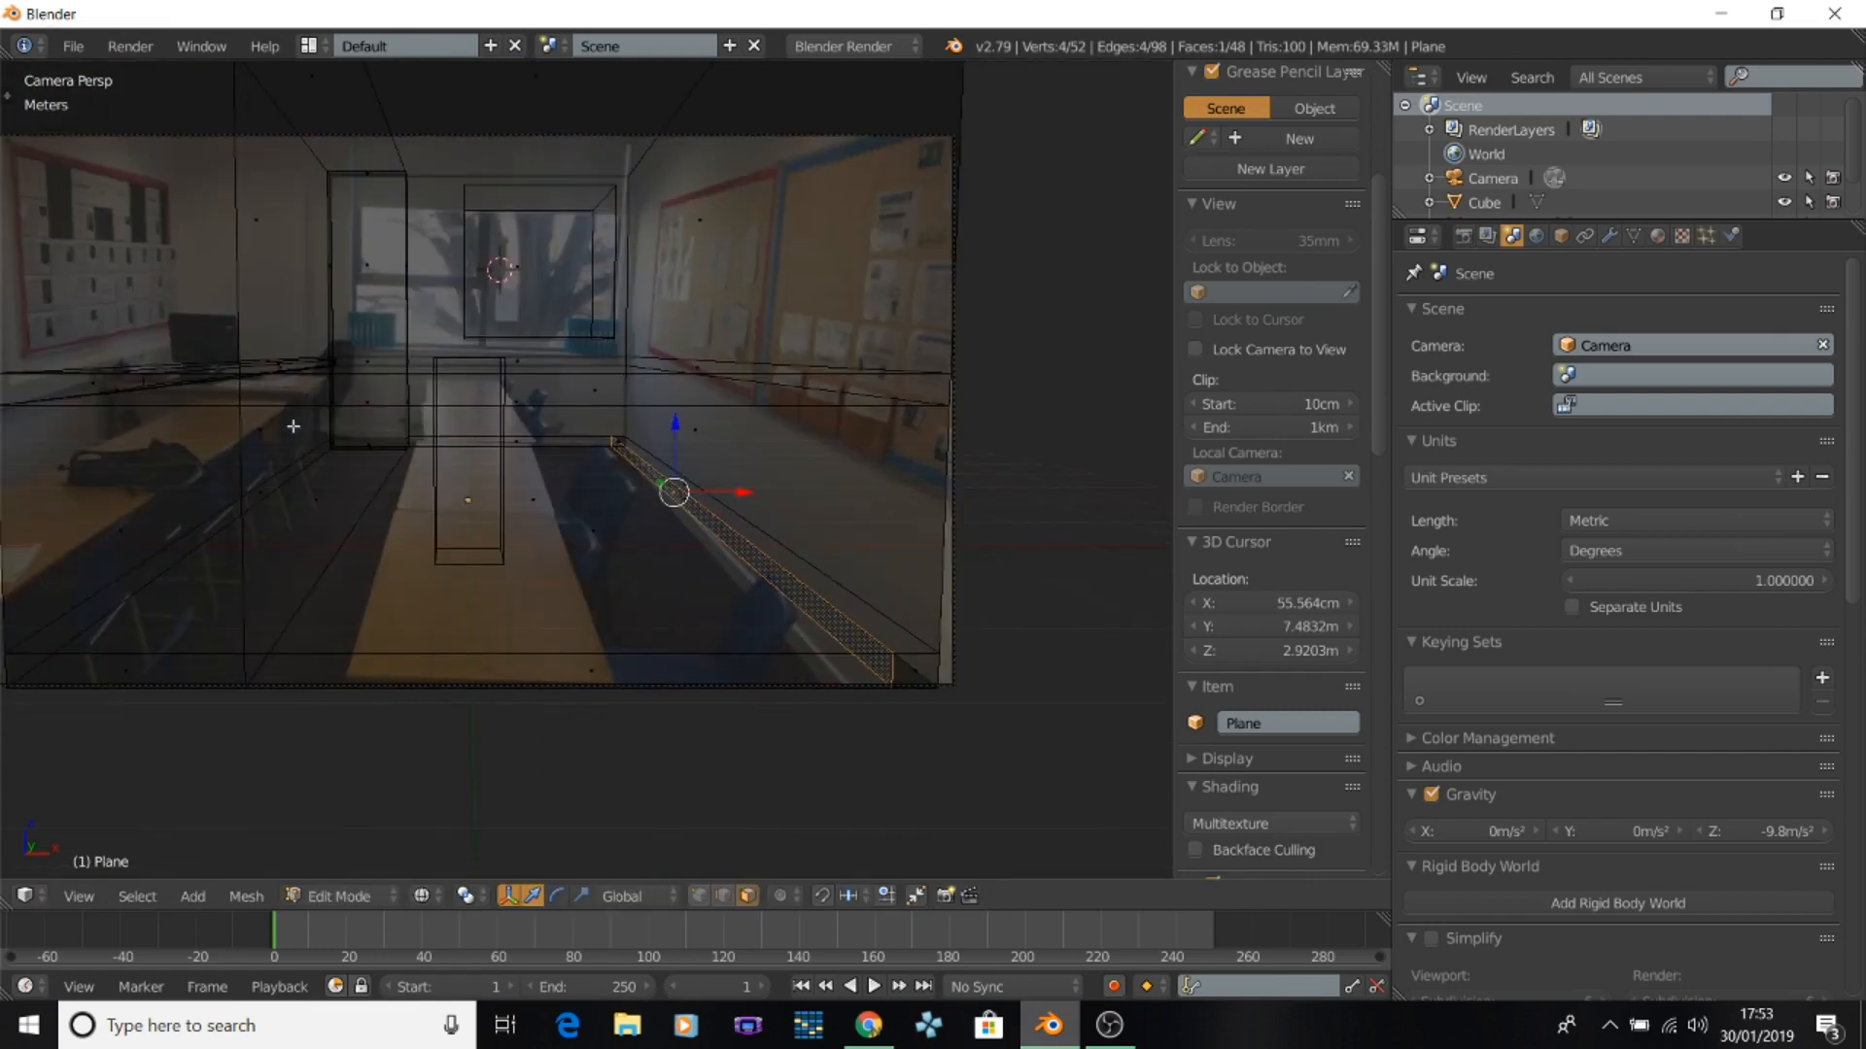
{"action": "left_click_drag", "start_coordinate": [740, 492], "coordinate": [752, 492]}
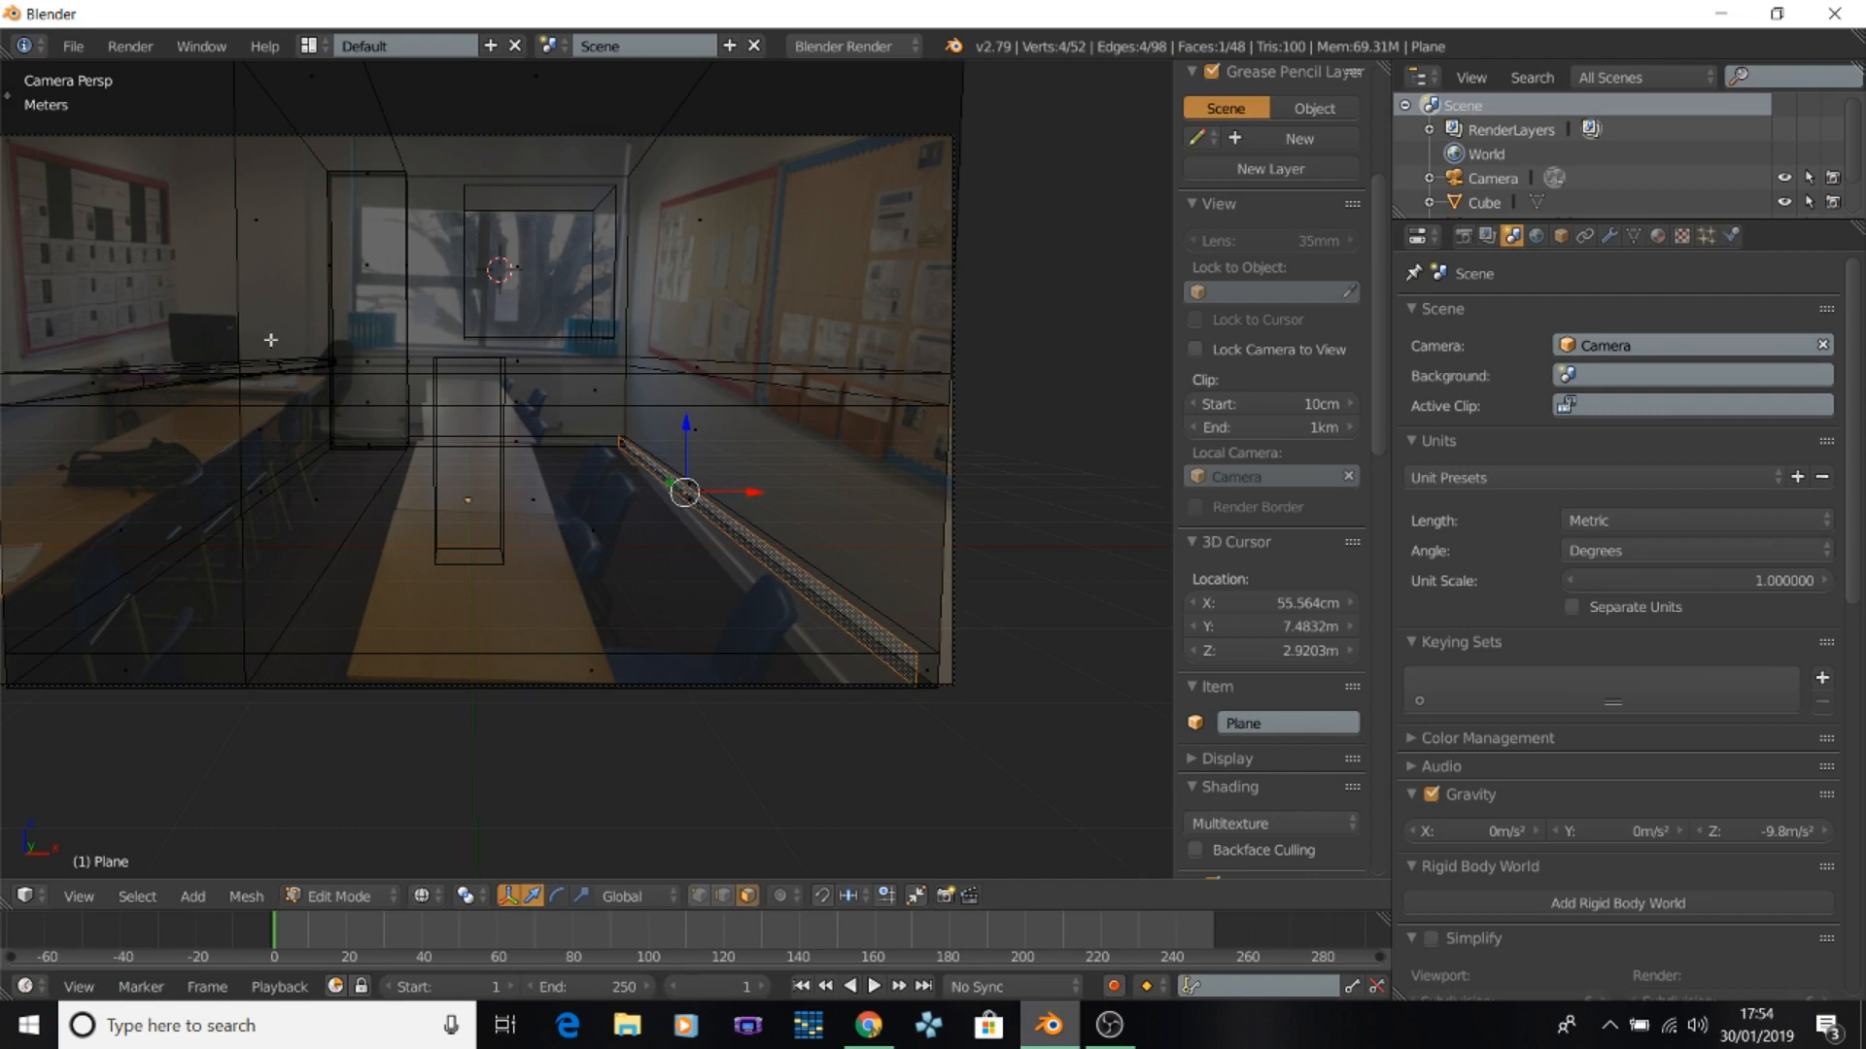
Scale the window cube along X and Z and shift it along X to cover the window's right pane.
{"action": "right_click", "coordinate": [473, 286]}
{"action": "key", "text": "Tab"}
{"action": "right_click", "coordinate": [612, 201]}
{"action": "key", "text": "Tab"}
{"action": "key", "text": "s"}
{"action": "key", "text": "z"}
{"action": "key", "text": "x"}
{"action": "left_click", "coordinate": [691, 264]}
{"action": "left_click_drag", "start_coordinate": [592, 272], "coordinate": [626, 274]}
{"action": "key", "text": "s"}
{"action": "key", "text": "z"}
{"action": "left_click", "coordinate": [614, 251]}
Cut a horizontal edge loop around the window cube, slide it into place and bevel it.
{"action": "key", "text": "ctrl+r"}
{"action": "left_click", "coordinate": [604, 239]}
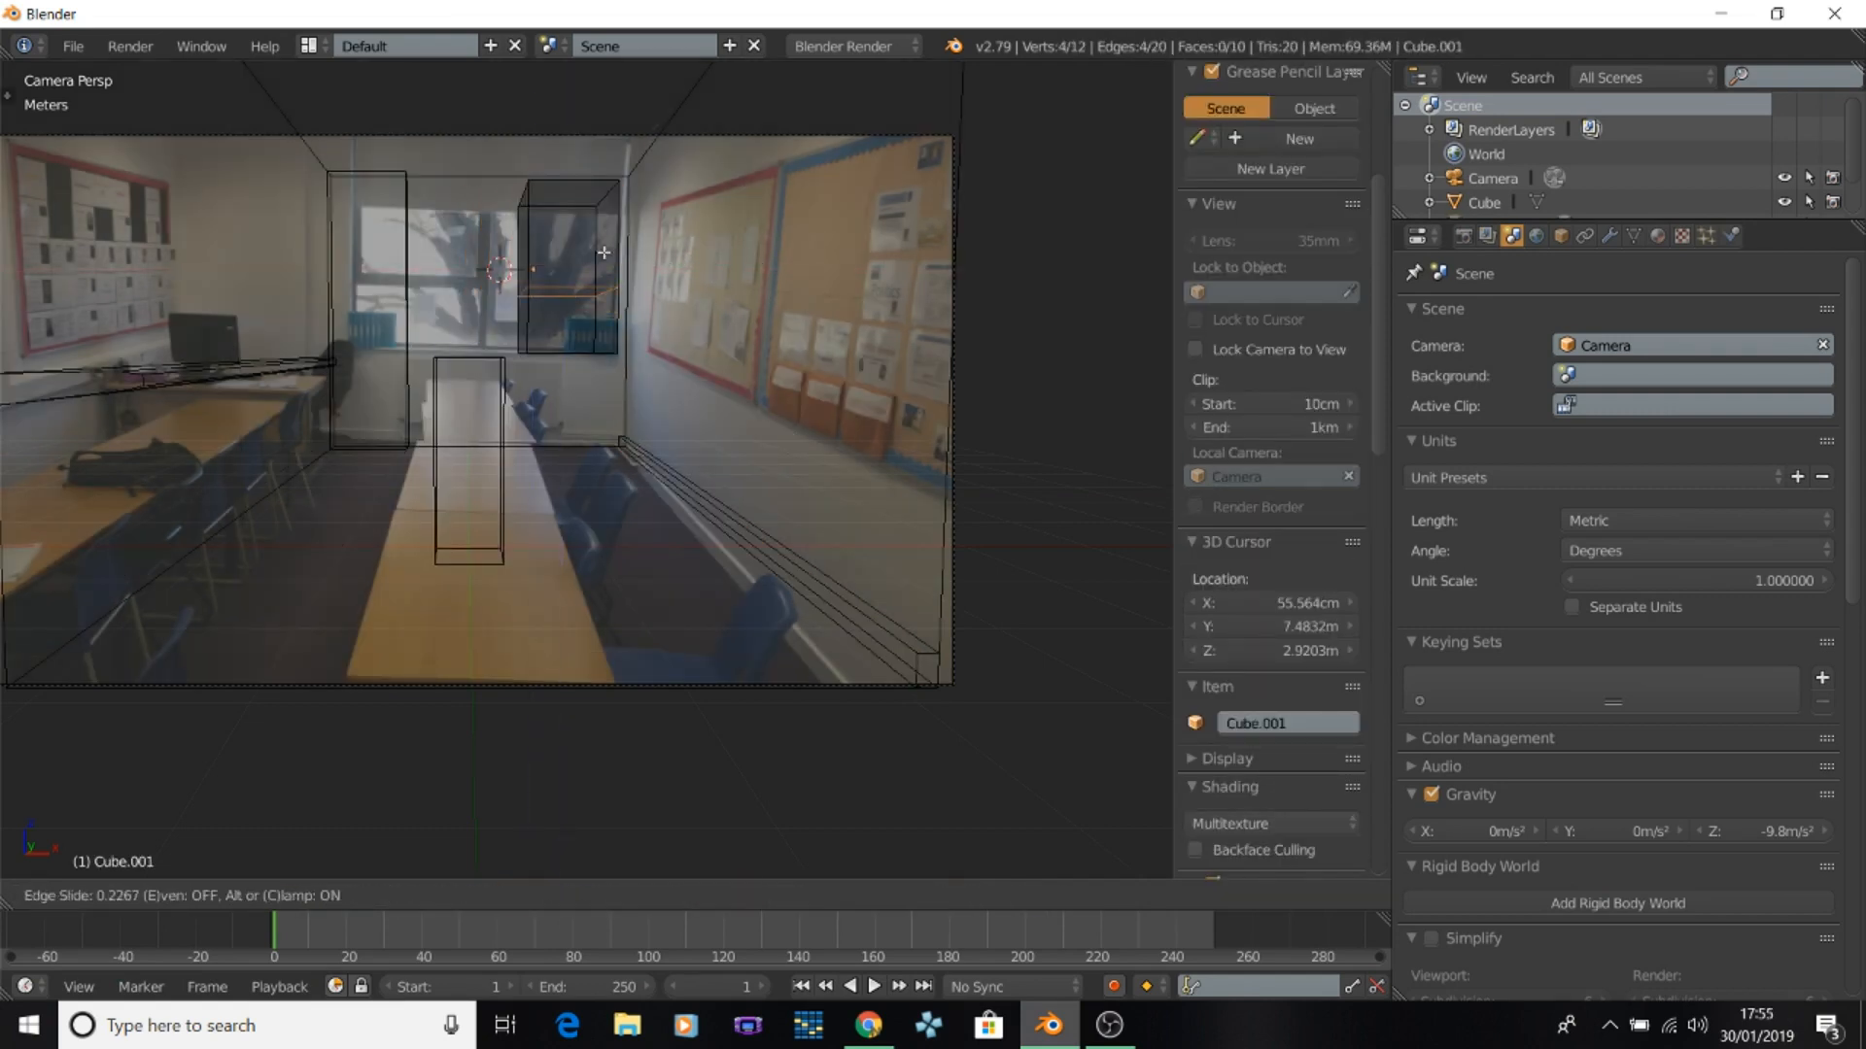
{"action": "left_click", "coordinate": [603, 252]}
{"action": "scroll", "coordinate": [603, 252], "scroll_direction": "up", "scroll_amount": 2}
{"action": "middle_click_drag", "start_coordinate": [603, 251], "coordinate": [667, 329], "text": "shift"}
{"action": "key", "text": "ctrl+b"}
{"action": "left_click", "coordinate": [789, 897]}
Scale the upper and lower front faces of the window cube together and extrude them.
{"action": "right_click", "coordinate": [559, 234]}
{"action": "right_click", "coordinate": [559, 338], "text": "shift"}
{"action": "key", "text": "s"}
{"action": "left_click", "coordinate": [678, 305]}
{"action": "key", "text": "e"}
{"action": "left_click", "coordinate": [520, 286]}
{"action": "key", "text": "a"}
{"action": "key", "text": "a"}
{"action": "key", "text": "KP_7"}
{"action": "key", "text": "Tab"}
{"action": "key", "text": "KP_0"}
{"action": "scroll", "coordinate": [416, 154], "scroll_direction": "down", "scroll_amount": 3}
Edit the room mesh and extrude the faces beside the column into a narrow strip along the back wall.
{"action": "right_click", "coordinate": [504, 350]}
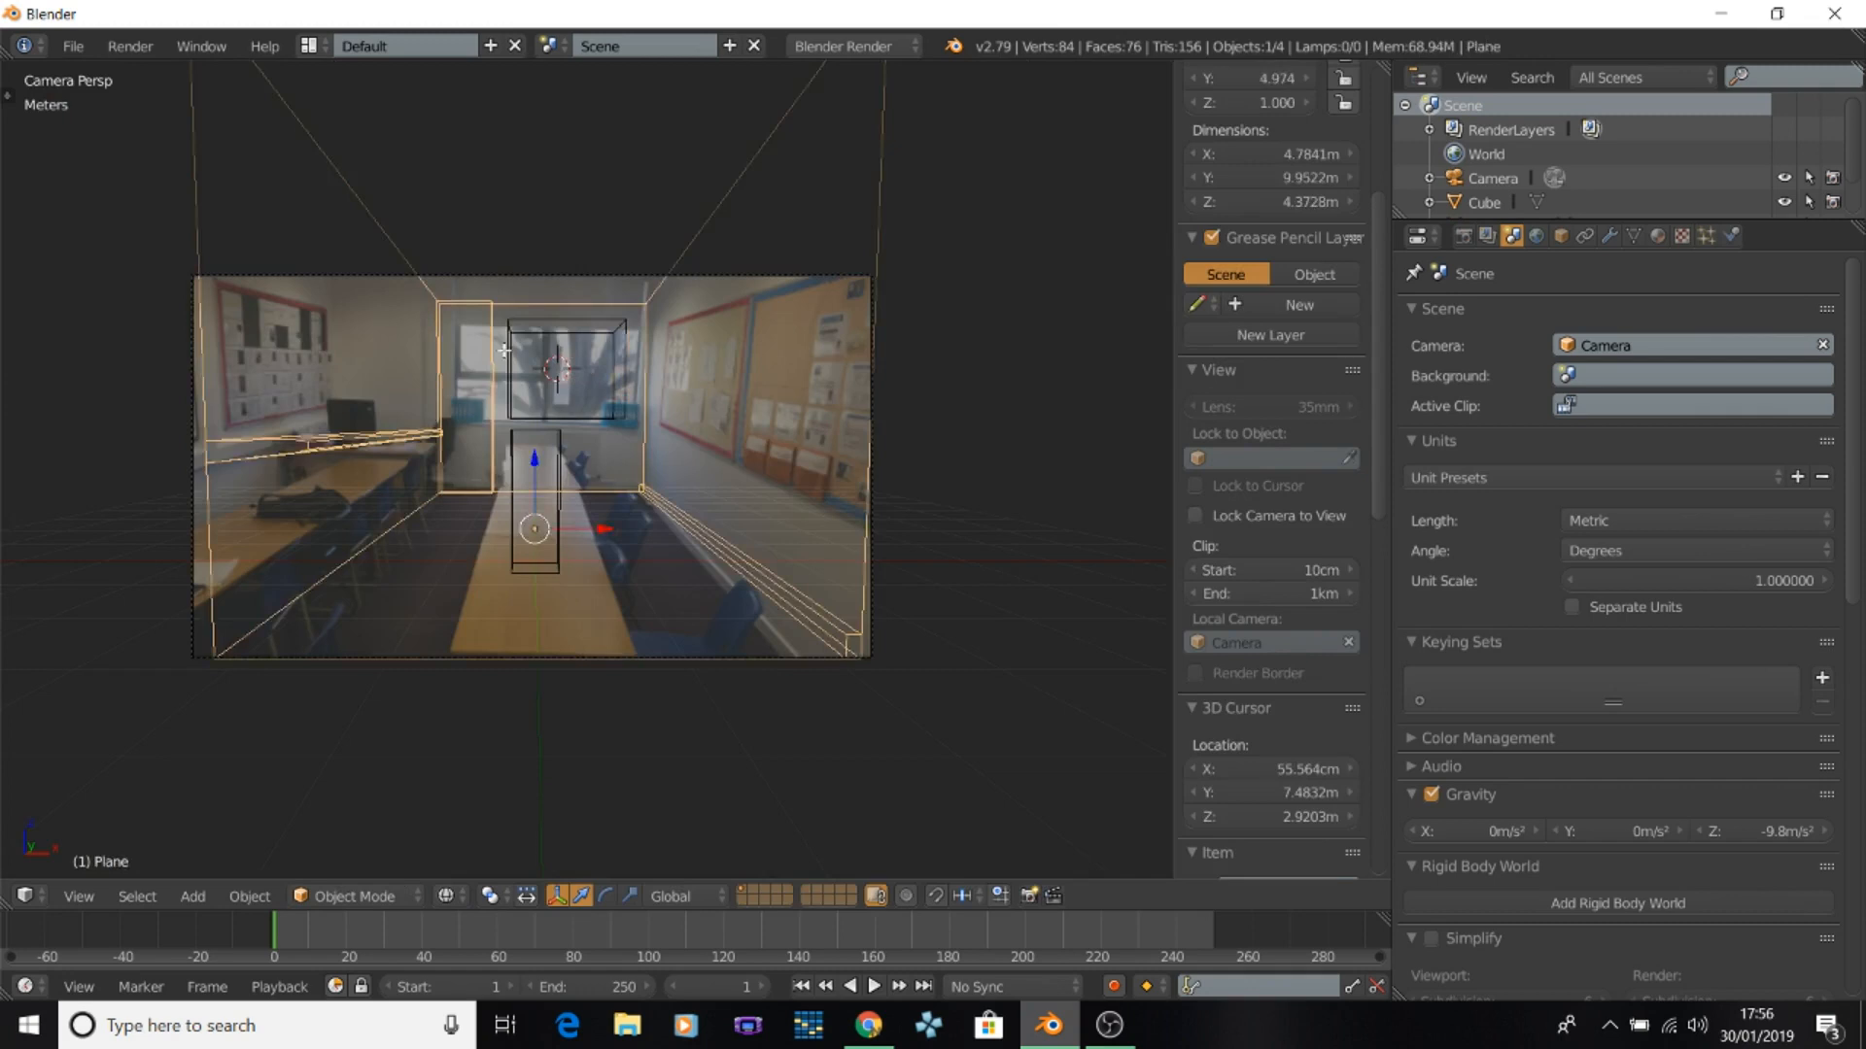
{"action": "key", "text": "Tab"}
{"action": "scroll", "coordinate": [504, 350], "scroll_direction": "up", "scroll_amount": 4}
{"action": "key", "text": "KP_3"}
{"action": "scroll", "coordinate": [609, 344], "scroll_direction": "up", "scroll_amount": 4}
{"action": "right_click", "coordinate": [614, 392], "text": "shift"}
{"action": "right_click", "coordinate": [612, 453], "text": "shift"}
{"action": "middle_click_drag", "start_coordinate": [613, 505], "coordinate": [658, 470]}
{"action": "key", "text": "KP_0"}
{"action": "key", "text": "e"}
{"action": "left_click", "coordinate": [604, 293]}
Try to move the faces of the strip beside the column and undo the move.
{"action": "right_click", "coordinate": [492, 311]}
{"action": "key", "text": "z"}
{"action": "mouse_move", "coordinate": [505, 441]}
{"action": "middle_mouse_down"}
{"action": "mouse_move", "coordinate": [629, 379]}
{"action": "mouse_move", "coordinate": [513, 427]}
{"action": "middle_mouse_up"}
{"action": "right_click", "coordinate": [509, 428]}
{"action": "right_click", "coordinate": [509, 489], "text": "shift"}
{"action": "right_click", "coordinate": [510, 573], "text": "shift"}
{"action": "middle_click_drag", "start_coordinate": [511, 583], "coordinate": [622, 418]}
{"action": "left_click_drag", "start_coordinate": [524, 425], "coordinate": [533, 399]}
{"action": "key", "text": "ctrl+z"}
Cut an edge loop through the room mesh at the column.
{"action": "key", "text": "ctrl+r"}
{"action": "left_click", "coordinate": [464, 505]}
{"action": "scroll", "coordinate": [461, 512], "scroll_direction": "down", "scroll_amount": 2}
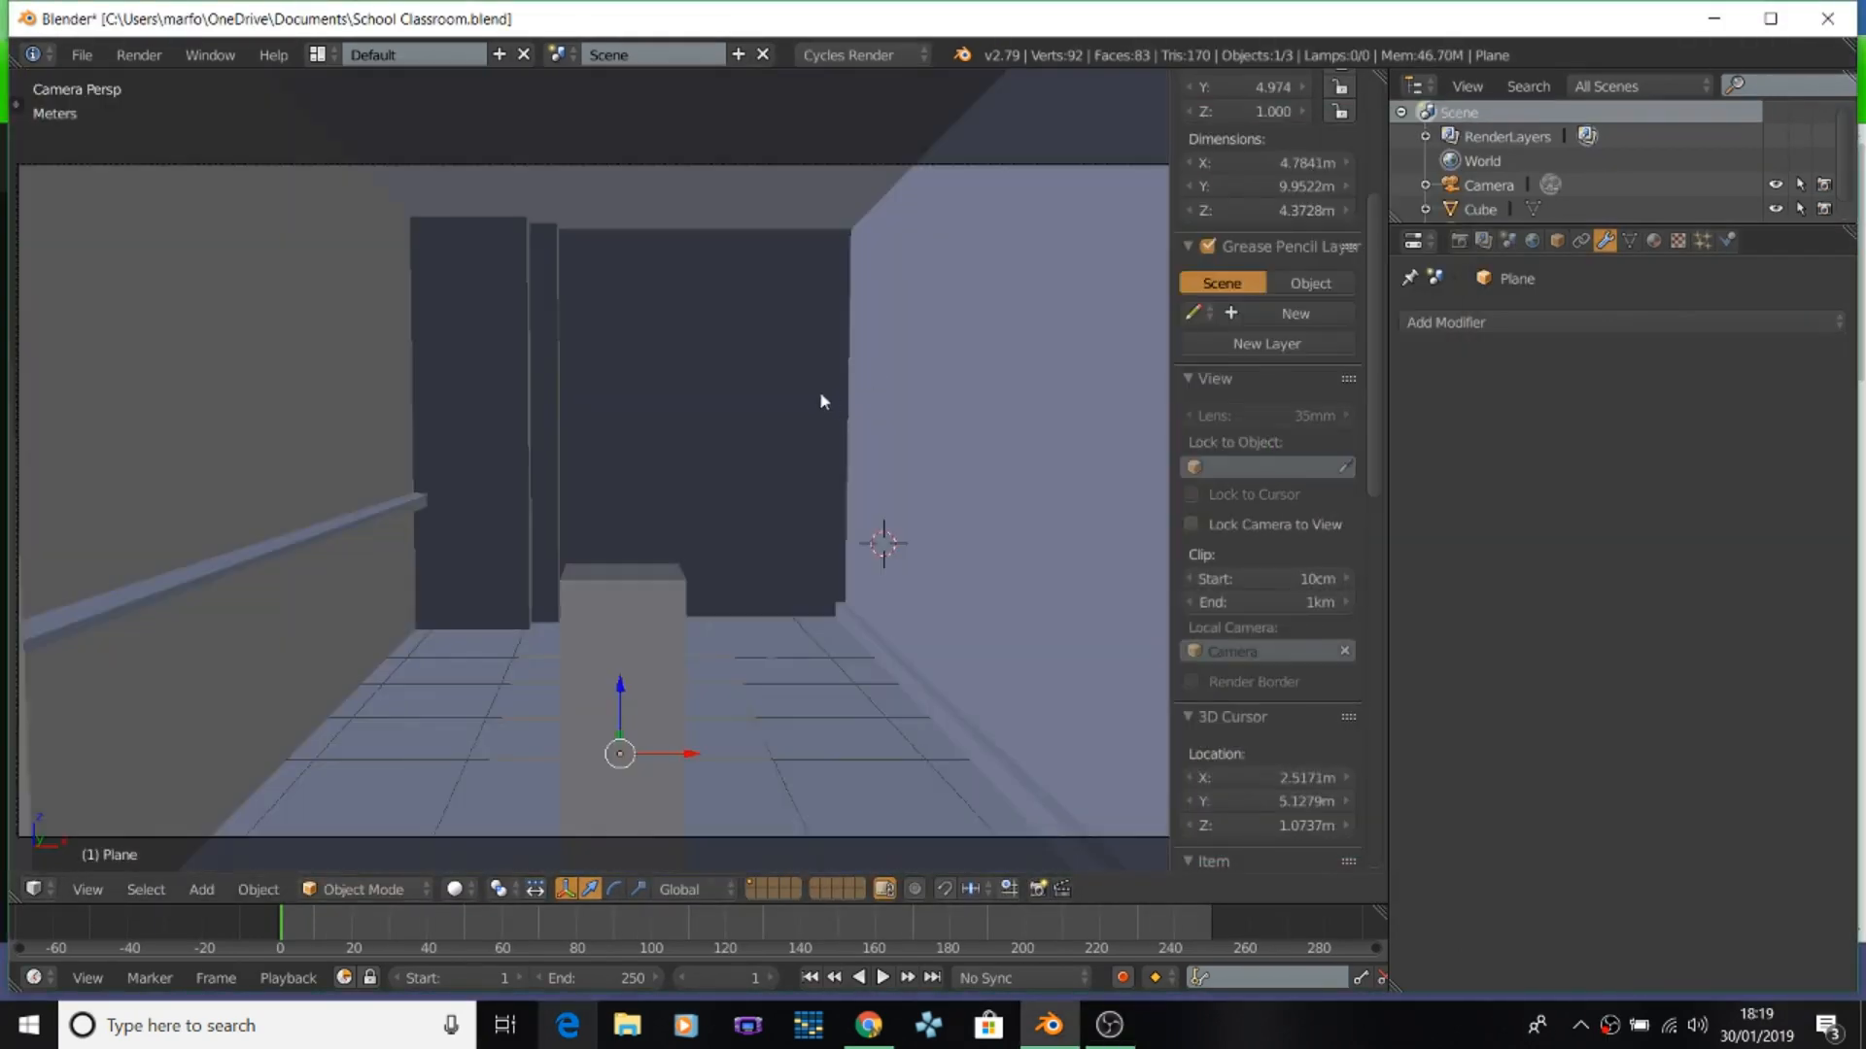
Cut a horizontal edge loop around the room just below the window sill, working in wireframe.
{"action": "key", "text": "z"}
{"action": "key", "text": "ctrl+r"}
{"action": "left_click", "coordinate": [838, 495]}
{"action": "left_click", "coordinate": [837, 466]}
Cut two vertical edge loops through the back wall, one on each side of the window's central mullion.
{"action": "key", "text": "ctrl+r"}
{"action": "left_click", "coordinate": [627, 236]}
{"action": "left_click", "coordinate": [577, 238]}
{"action": "key", "text": "ctrl+r"}
{"action": "left_click", "coordinate": [691, 236]}
{"action": "left_click", "coordinate": [624, 205]}
{"action": "key", "text": "ctrl+r"}
{"action": "key", "text": "Escape"}
{"action": "key", "text": "ctrl+z"}
Cut two closely spaced horizontal edge loops around the room across the lower part of the window.
{"action": "key", "text": "ctrl+r"}
{"action": "left_click", "coordinate": [721, 349]}
{"action": "left_click", "coordinate": [714, 376]}
{"action": "key", "text": "ctrl+r"}
{"action": "left_click", "coordinate": [653, 306]}
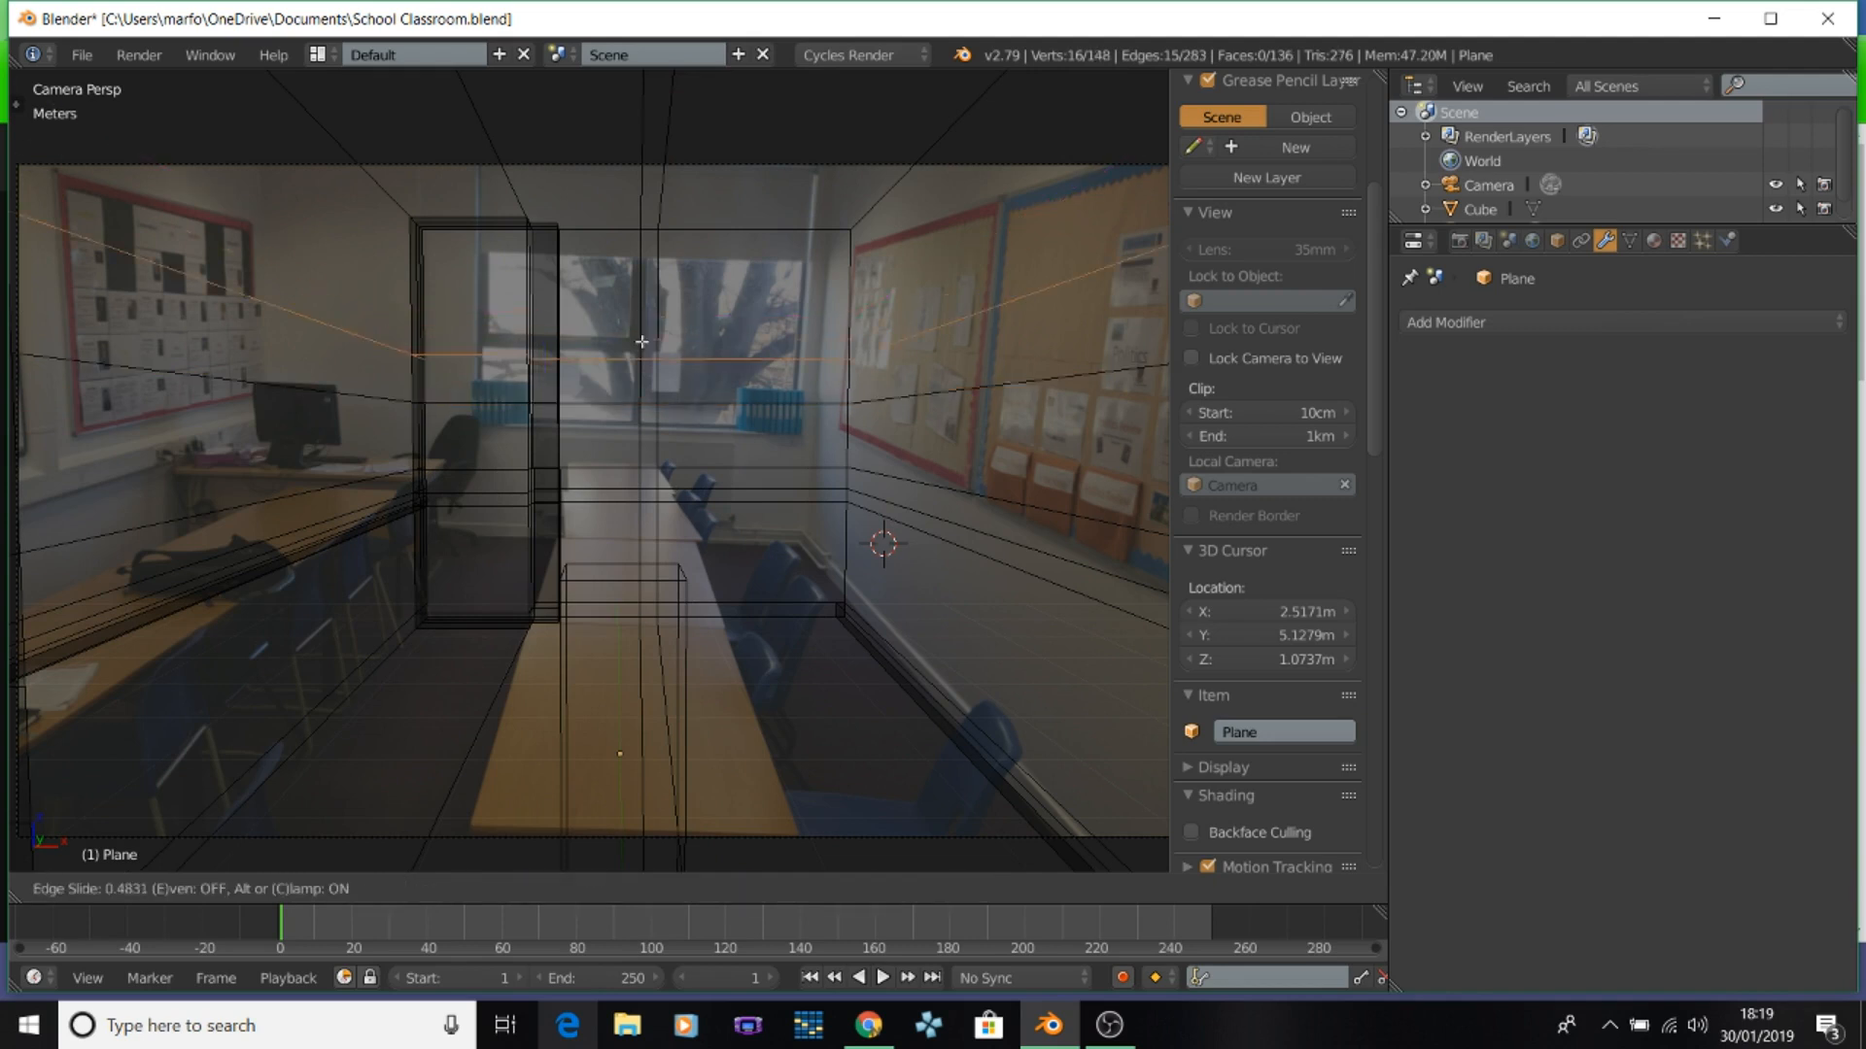
{"action": "left_click", "coordinate": [641, 344]}
{"action": "right_click", "coordinate": [630, 348]}
{"action": "middle_click_drag", "start_coordinate": [595, 335], "coordinate": [184, 326]}
{"action": "left_click", "coordinate": [756, 889]}
{"action": "key", "text": "KP_0"}
{"action": "right_click", "coordinate": [649, 316]}
{"action": "right_click", "coordinate": [743, 361]}
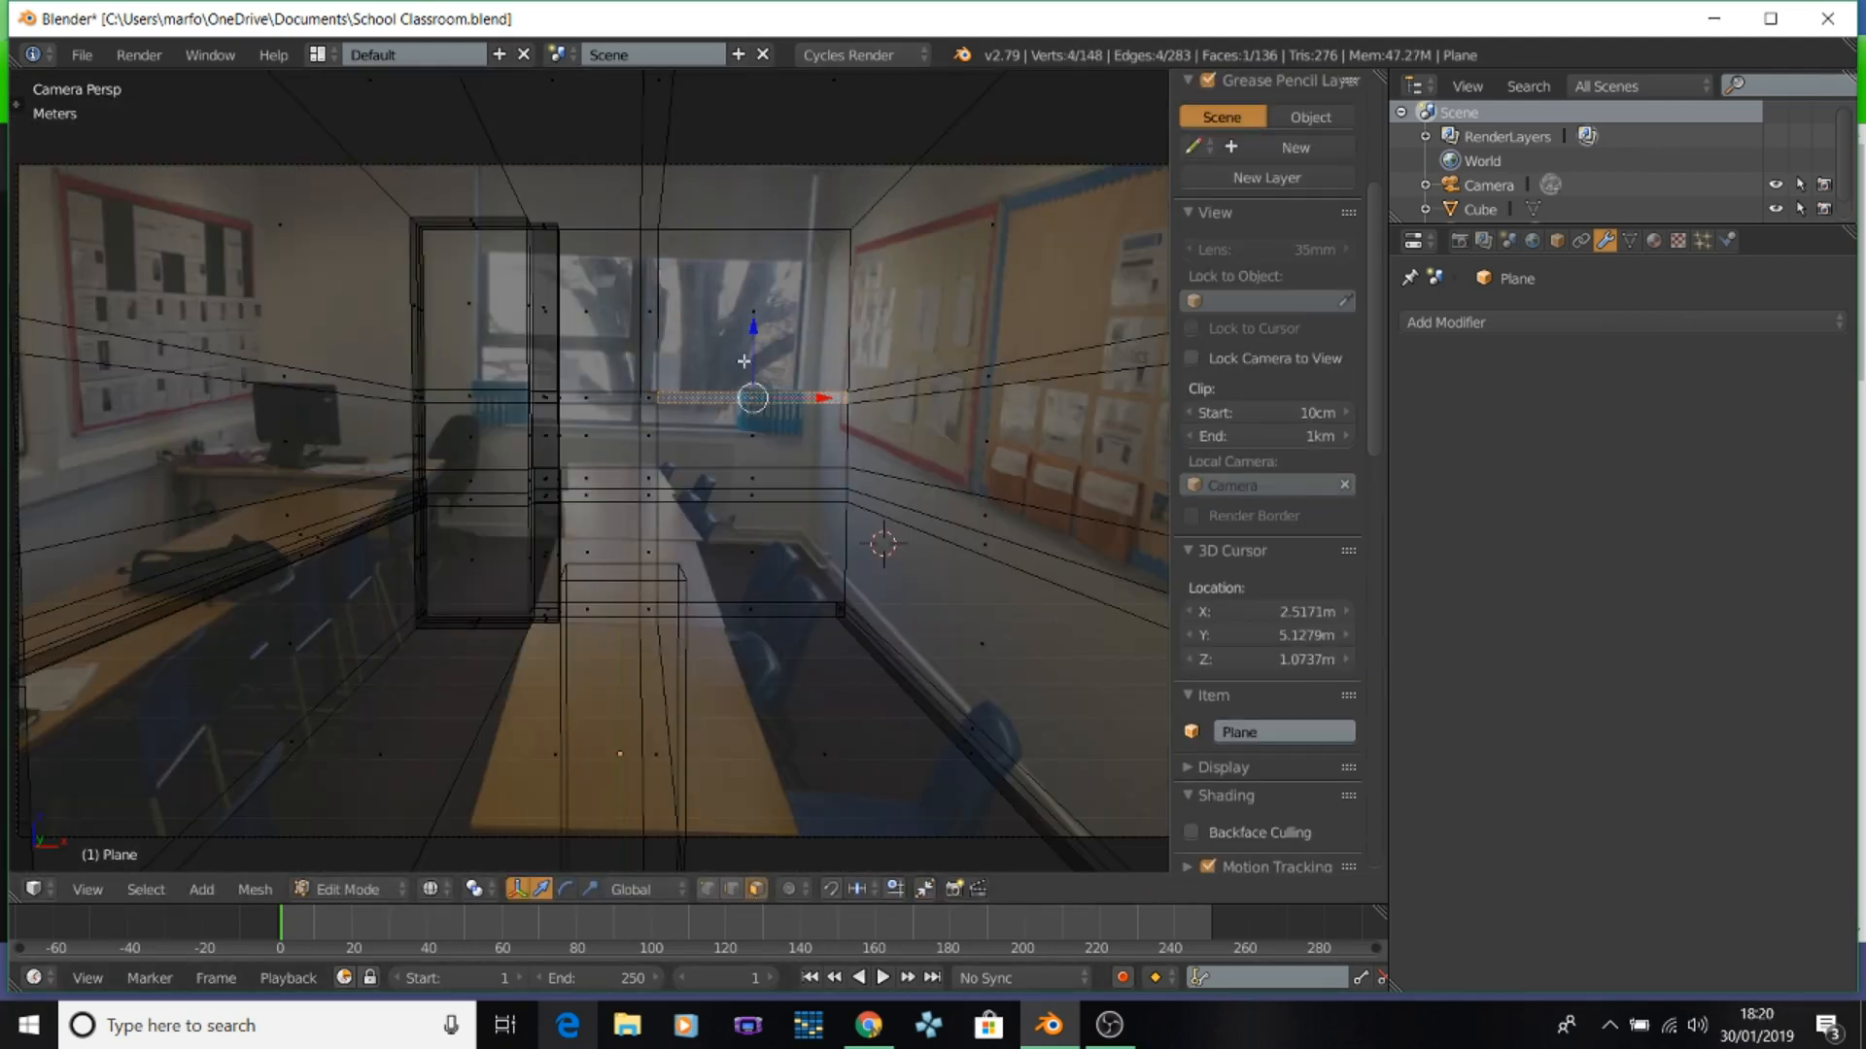
{"action": "right_click", "coordinate": [748, 320], "text": "shift"}
{"action": "right_click", "coordinate": [733, 430], "text": "shift"}
{"action": "key", "text": "a"}
Cut a vertical edge loop through the back wall at the window's right edge.
{"action": "key", "text": "ctrl+r"}
{"action": "left_click", "coordinate": [804, 233]}
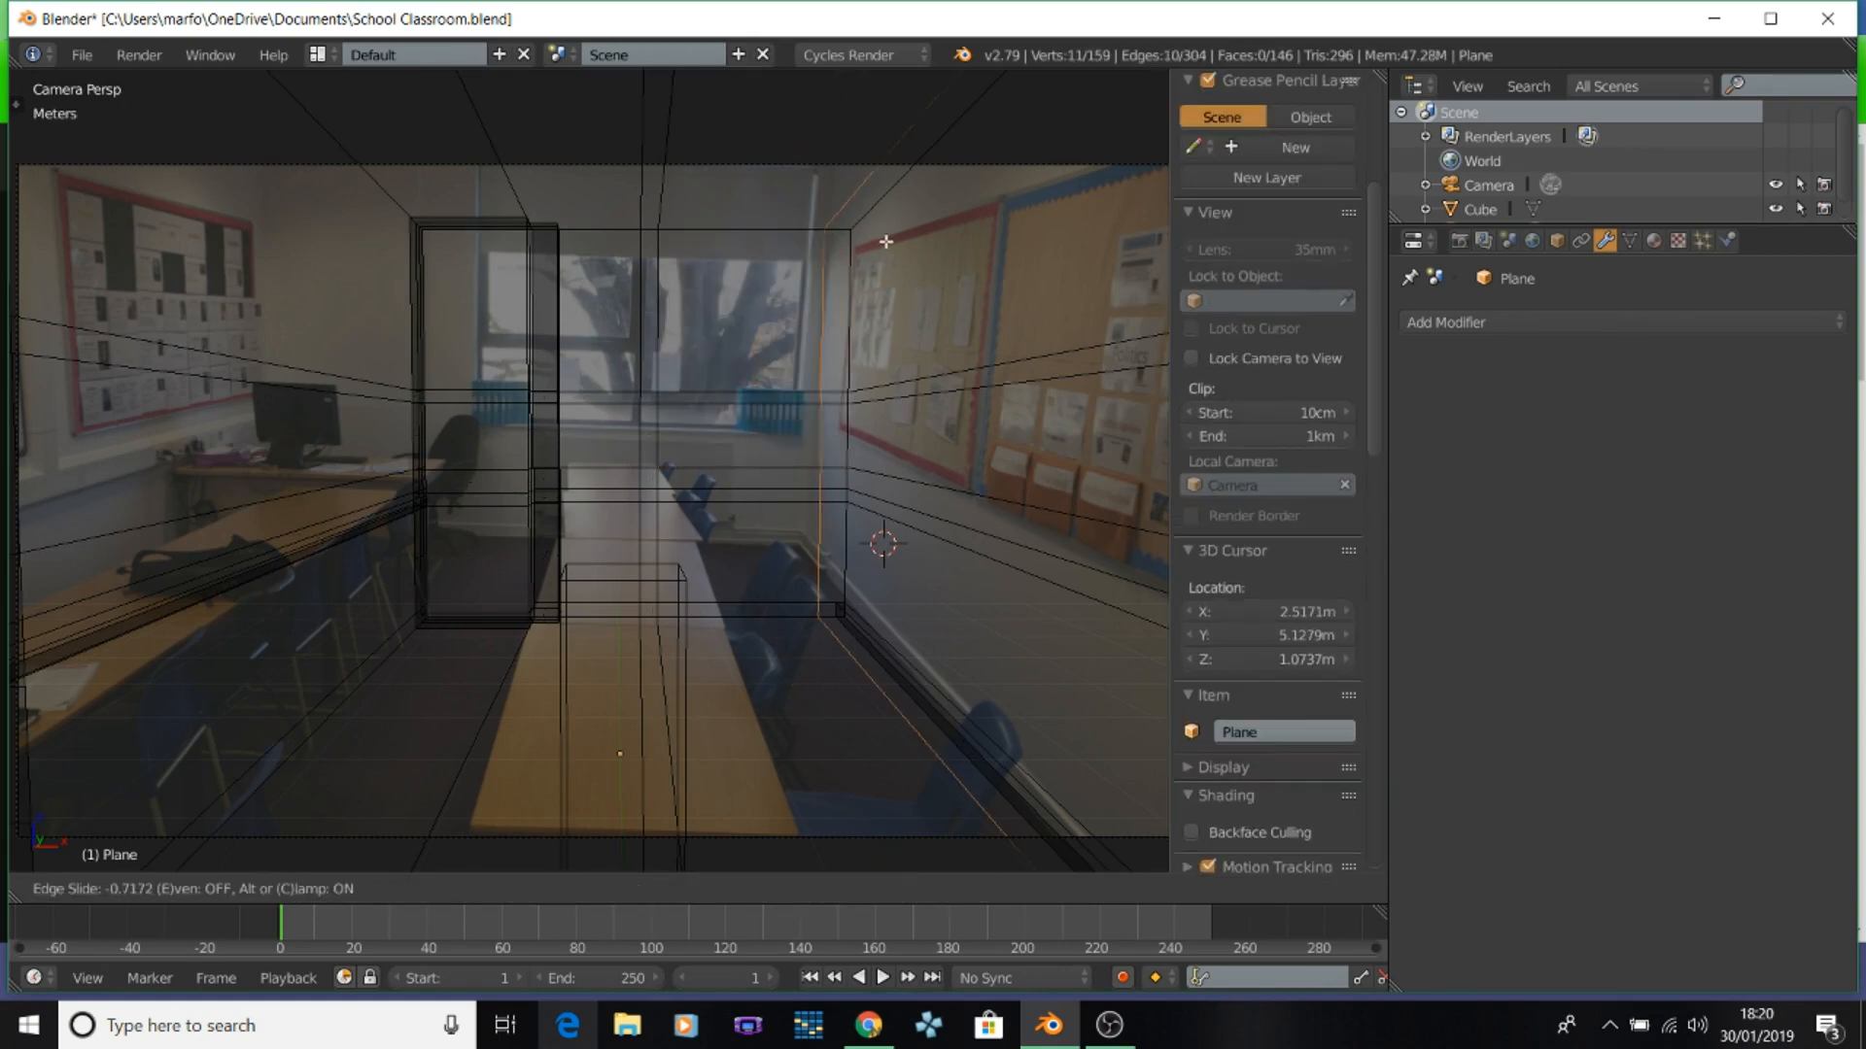
{"action": "left_click", "coordinate": [875, 241]}
Delete the back wall faces over the window's right and left panes to open up the window.
{"action": "left_click", "coordinate": [757, 889]}
{"action": "right_click", "coordinate": [746, 318]}
{"action": "right_click", "coordinate": [750, 396], "text": "shift"}
{"action": "right_click", "coordinate": [757, 431], "text": "shift"}
{"action": "key", "text": "x"}
{"action": "left_click", "coordinate": [758, 433]}
{"action": "right_click", "coordinate": [616, 321]}
{"action": "middle_click_drag", "start_coordinate": [616, 322], "coordinate": [600, 398]}
{"action": "key", "text": "KP_0"}
{"action": "key", "text": "x"}
{"action": "left_click", "coordinate": [583, 416]}
Select the faces of the window's horizontal bar and central mullion and extrude them about 10 cm in the top view.
{"action": "right_click", "coordinate": [636, 349]}
{"action": "right_click", "coordinate": [691, 347], "text": "shift"}
{"action": "right_click", "coordinate": [693, 406], "text": "shift"}
{"action": "right_click", "coordinate": [697, 280], "text": "shift"}
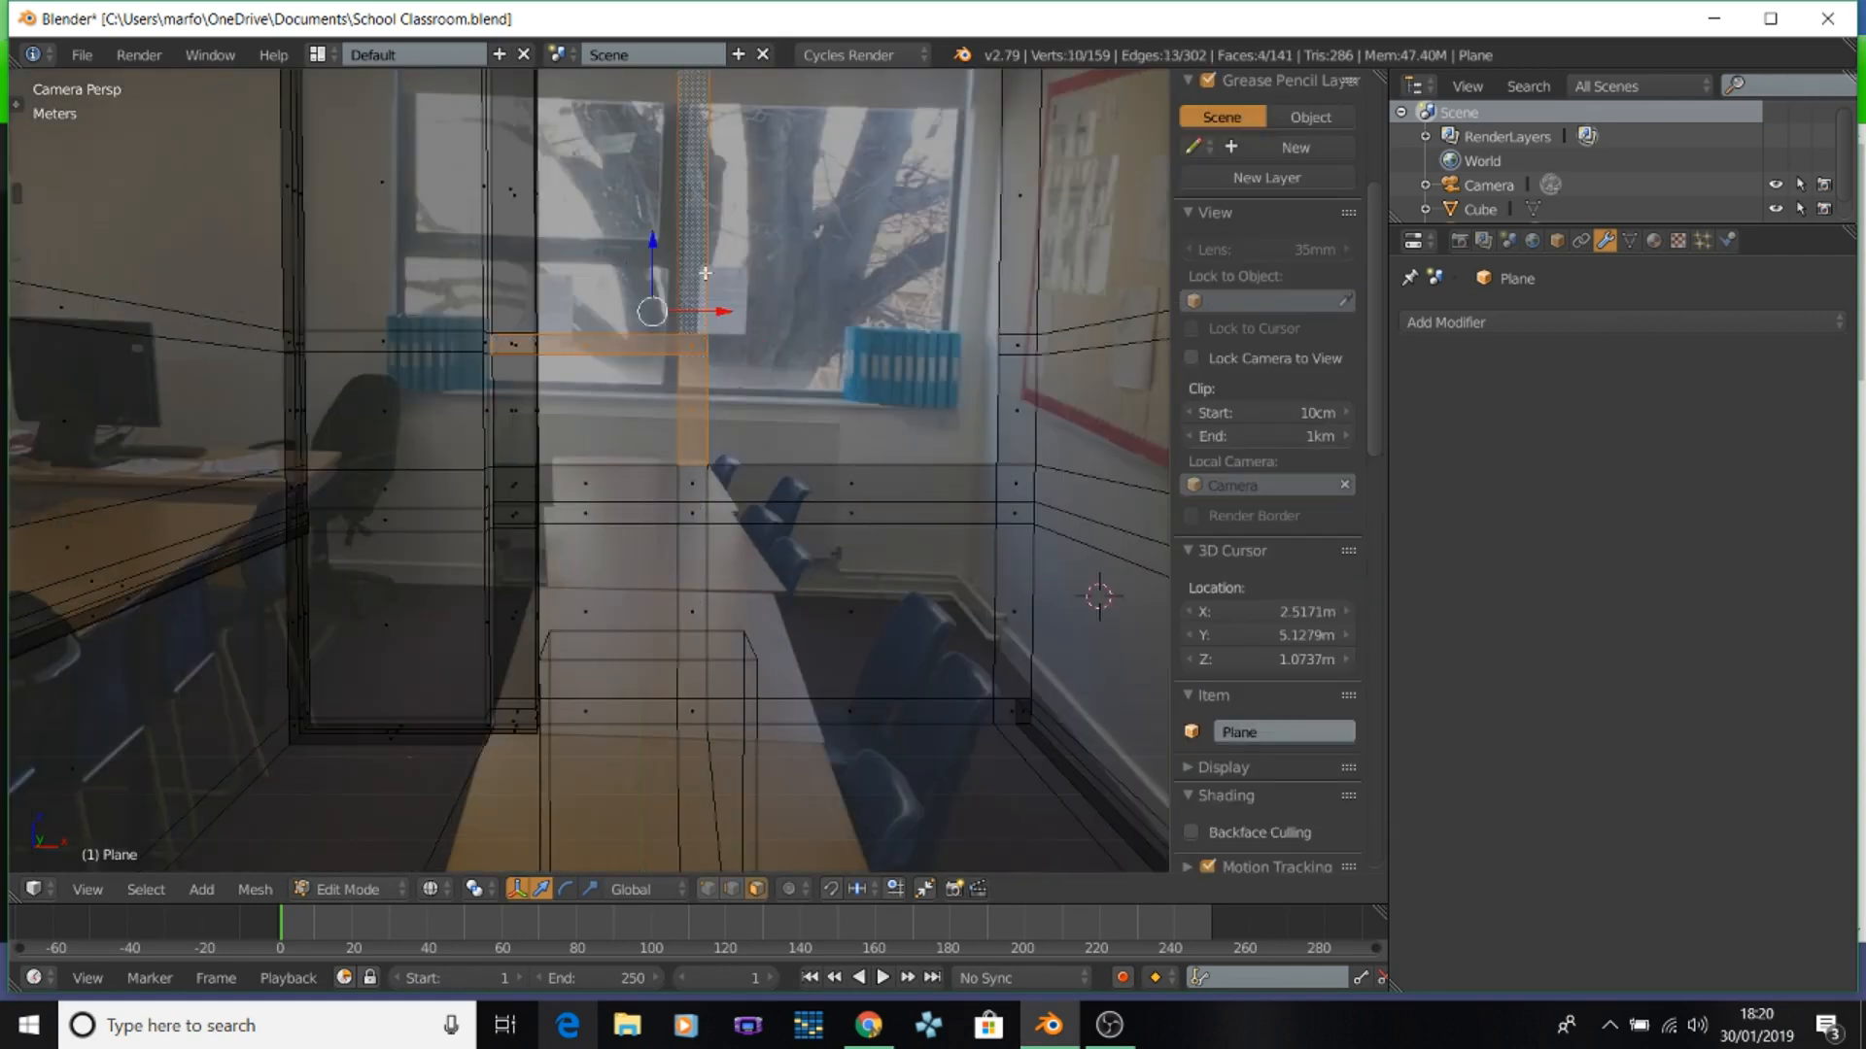
{"action": "middle_click_drag", "start_coordinate": [697, 279], "coordinate": [855, 321]}
{"action": "key", "text": "KP_7"}
{"action": "middle_click_drag", "start_coordinate": [483, 352], "coordinate": [561, 281], "text": "shift"}
{"action": "key", "text": "e"}
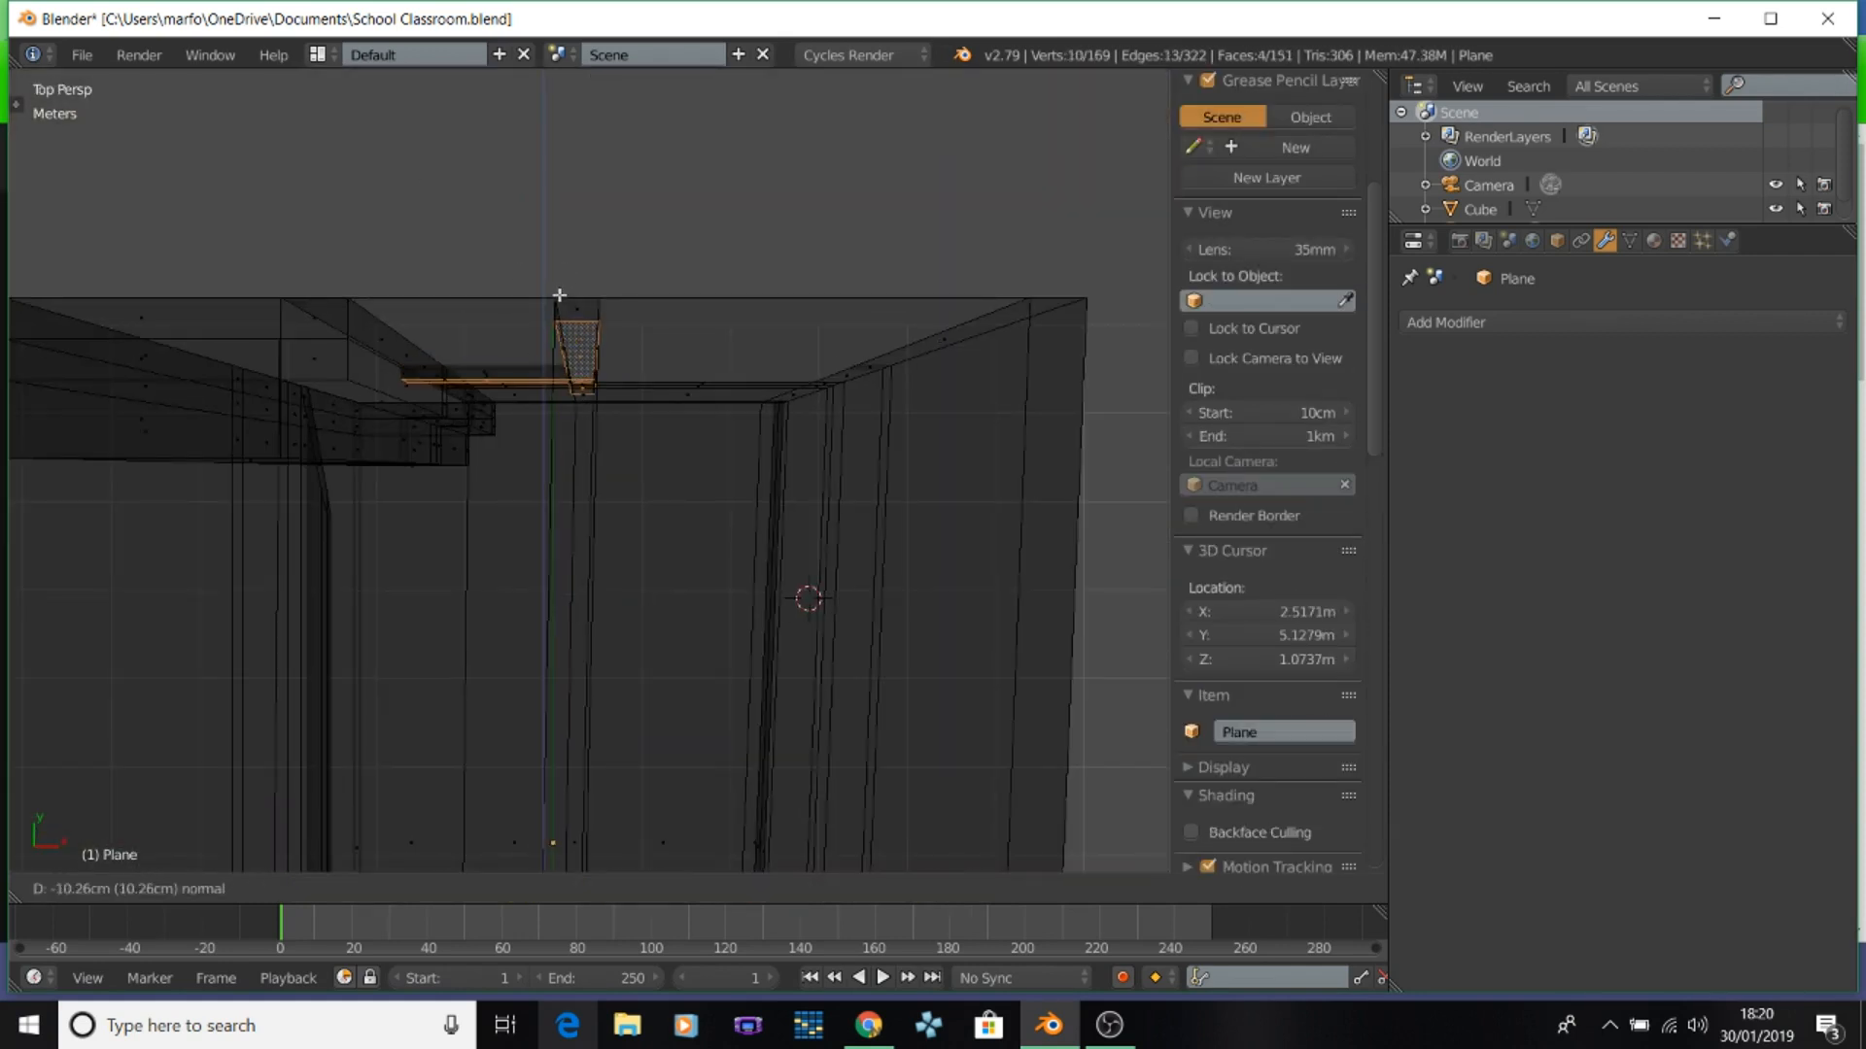
{"action": "left_click", "coordinate": [559, 296]}
Select the three narrow wall faces right of the window and extrude them in the top view.
{"action": "key", "text": "KP_0"}
{"action": "right_click", "coordinate": [1034, 260]}
{"action": "right_click", "coordinate": [1016, 413], "text": "shift"}
{"action": "right_click", "coordinate": [1010, 479], "text": "shift"}
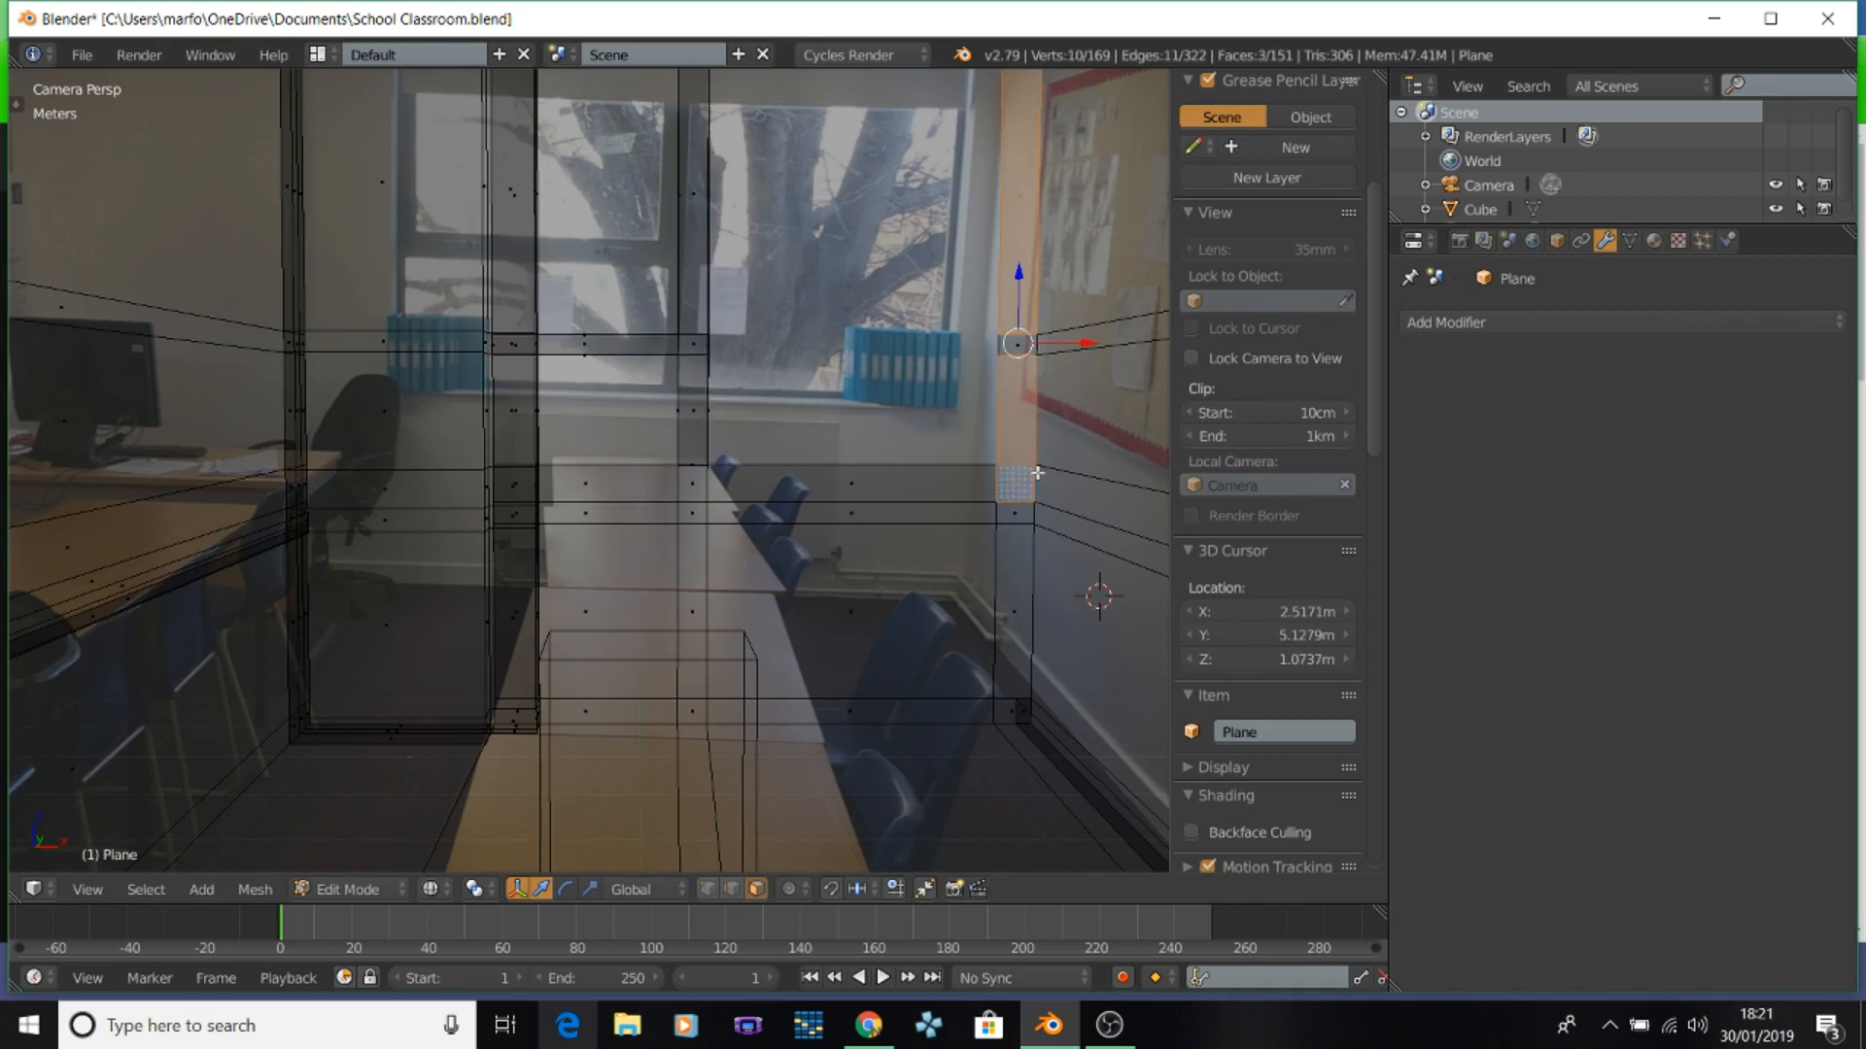
{"action": "middle_click_drag", "start_coordinate": [1023, 449], "coordinate": [1058, 421]}
{"action": "key", "text": "KP_7"}
{"action": "scroll", "coordinate": [757, 330], "scroll_direction": "up", "scroll_amount": 5}
{"action": "left_click_drag", "start_coordinate": [775, 366], "coordinate": [771, 457], "text": "shift"}
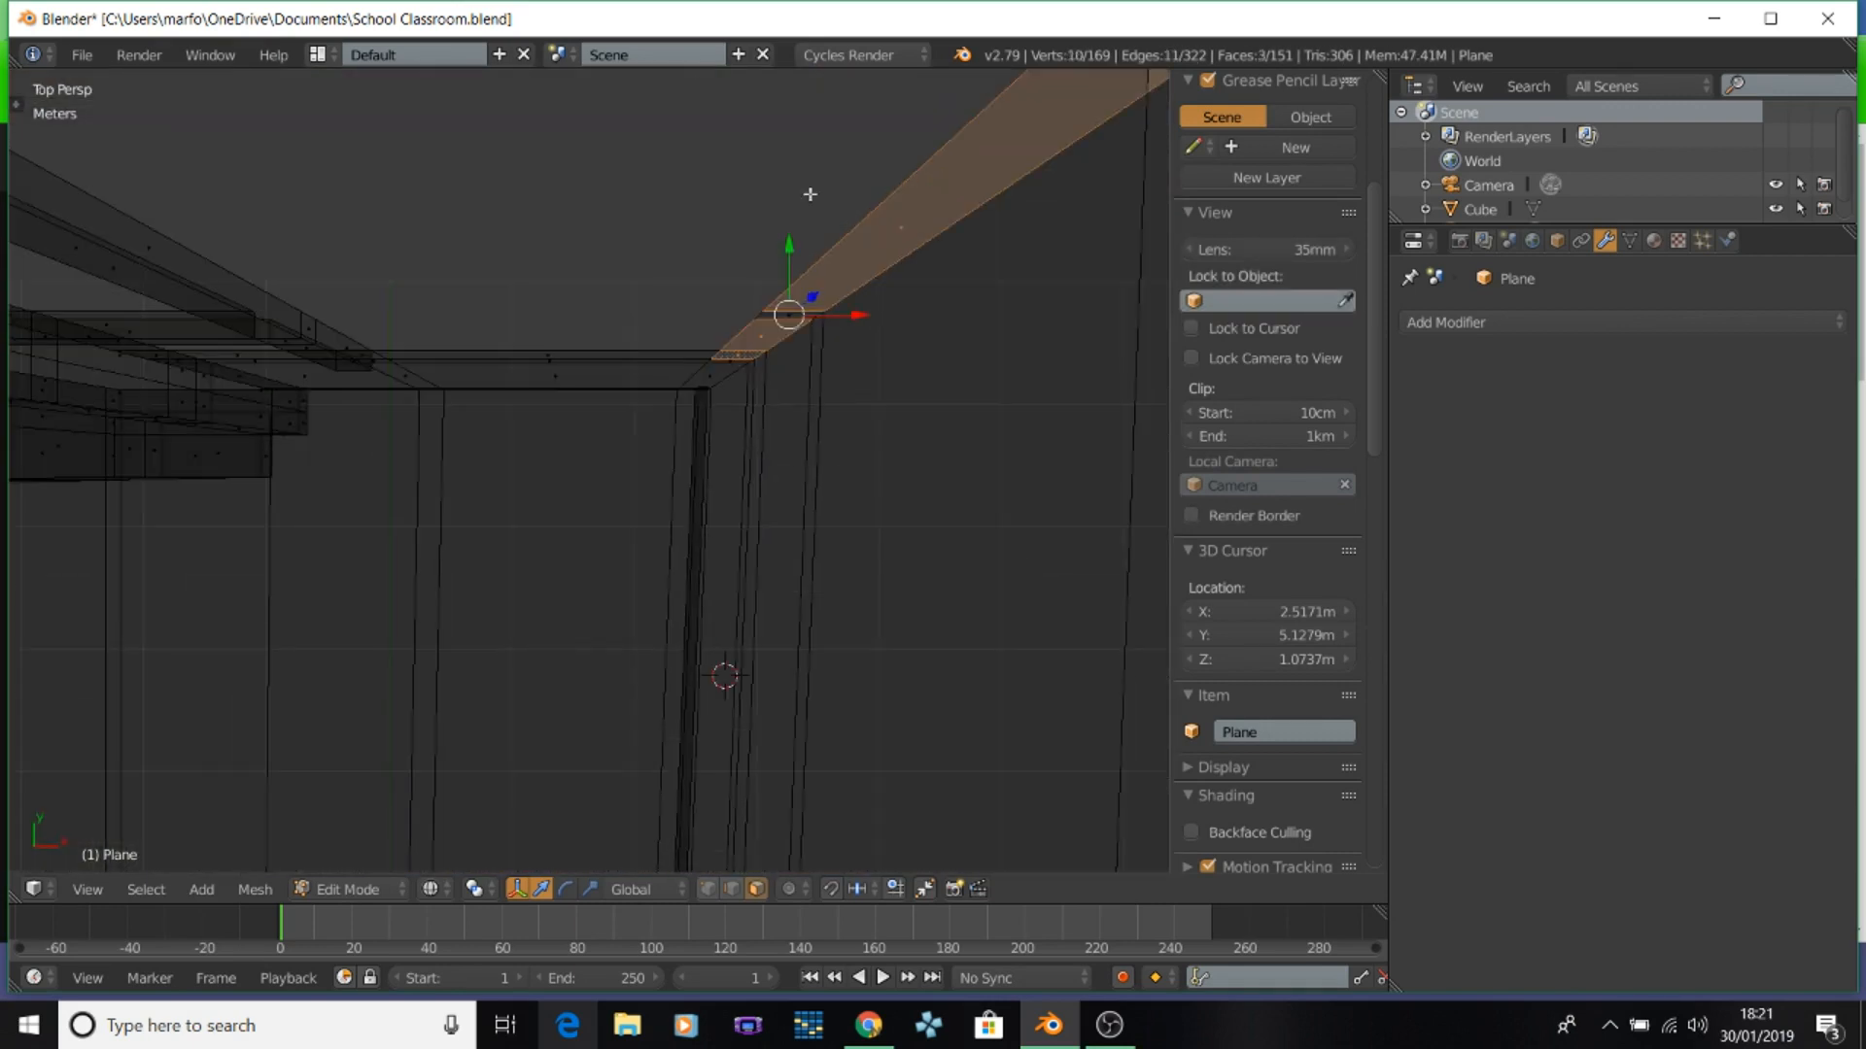
{"action": "key", "text": "e"}
{"action": "left_click", "coordinate": [792, 238]}
{"action": "middle_click_drag", "start_coordinate": [505, 544], "coordinate": [632, 561], "text": "shift"}
{"action": "left_click", "coordinate": [732, 889]}
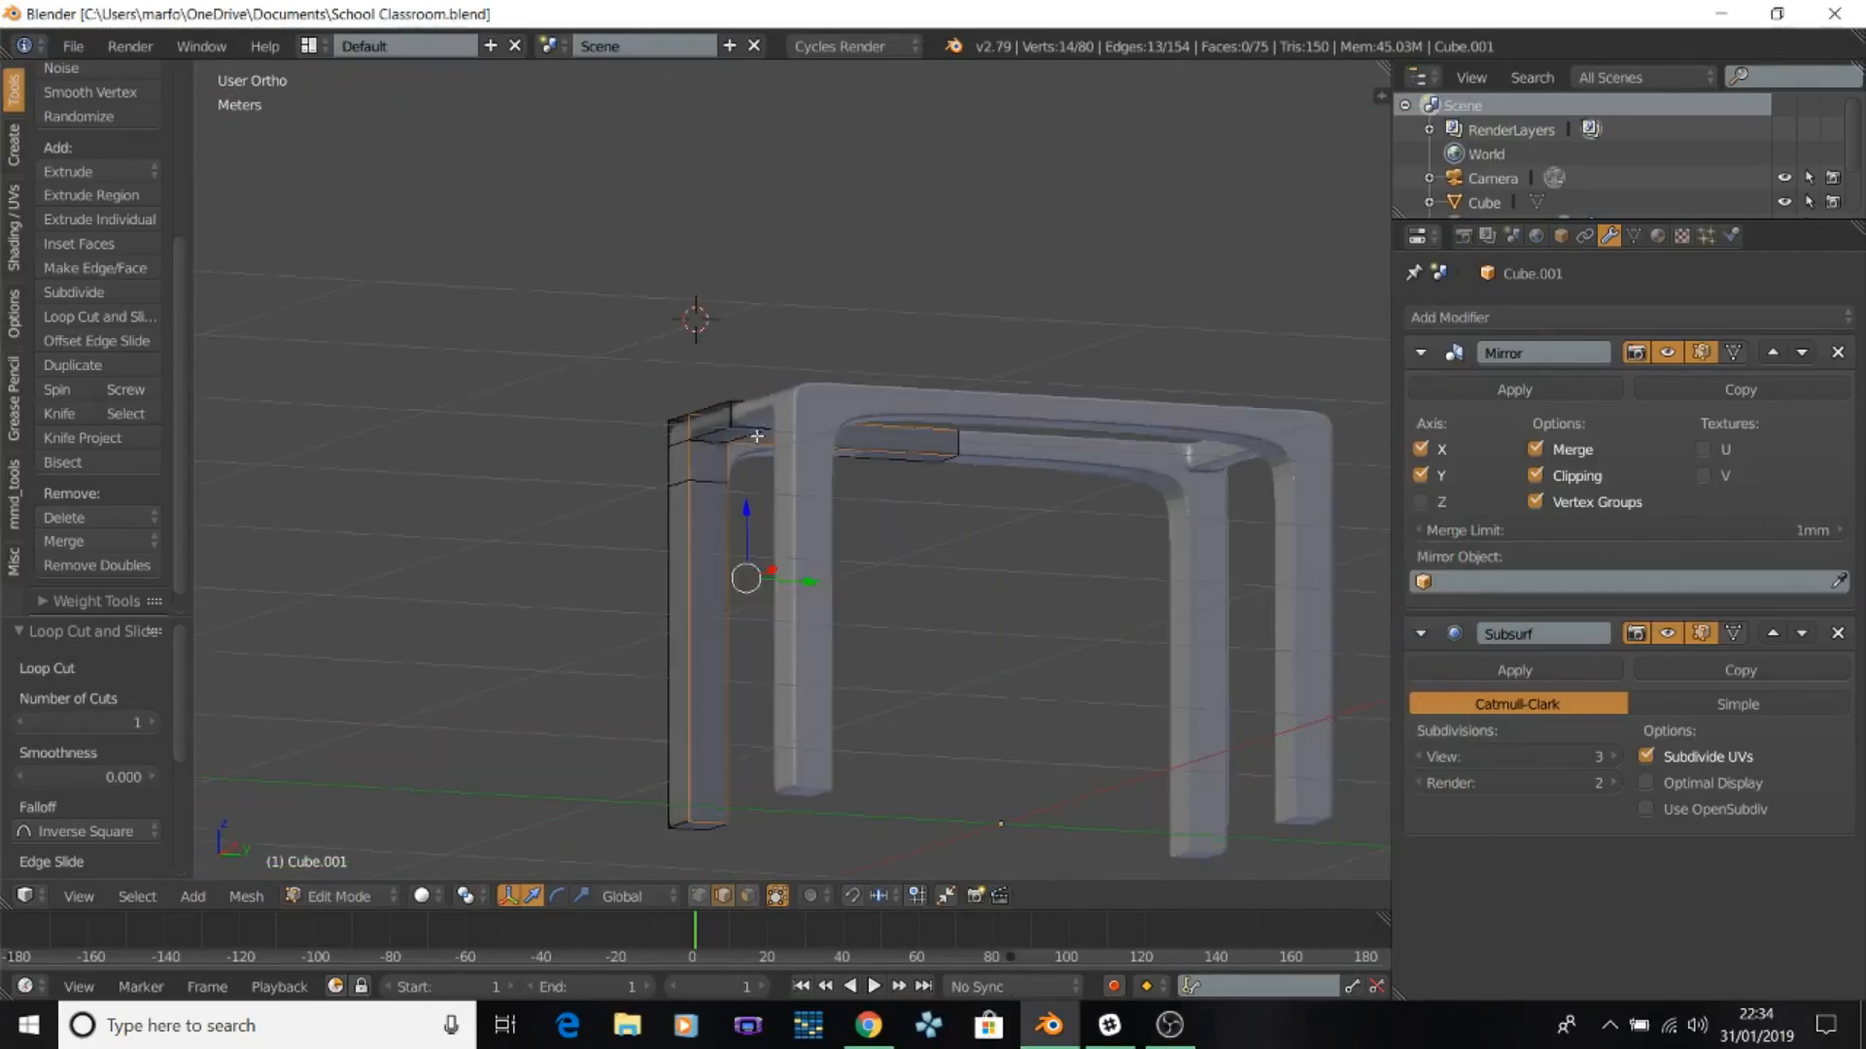
Snap the 3D cursor to the scene origin at the middle of the table frame.
{"action": "middle_click_drag", "start_coordinate": [756, 437], "coordinate": [346, 480]}
{"action": "middle_click_drag", "start_coordinate": [770, 529], "coordinate": [860, 603]}
{"action": "key", "text": "ctrl+s"}
{"action": "left_click", "coordinate": [873, 524]}
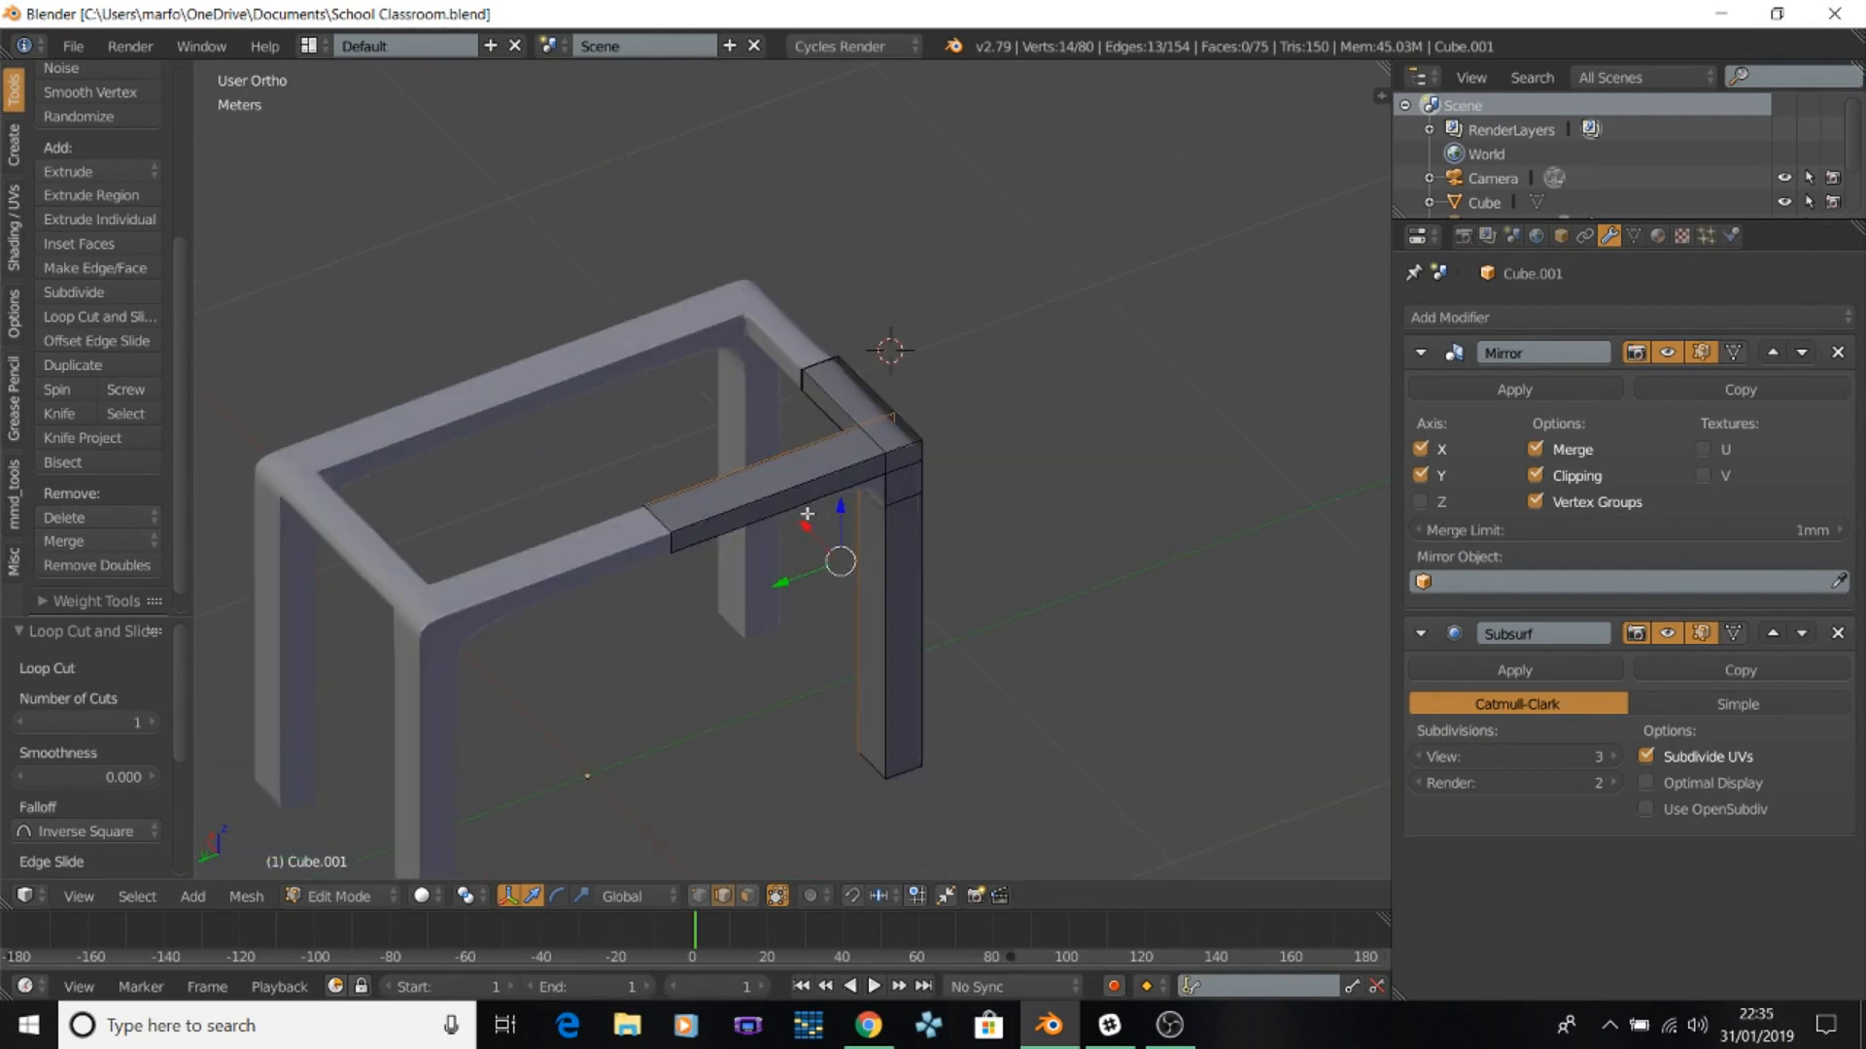
{"action": "key", "text": "KP_7"}
{"action": "key", "text": "ctrl+s"}
{"action": "left_click", "coordinate": [798, 507]}
{"action": "key", "text": "shift+s"}
{"action": "left_click", "coordinate": [763, 381]}
{"action": "mouse_move", "coordinate": [886, 356]}
{"action": "middle_mouse_down"}
{"action": "mouse_move", "coordinate": [713, 317]}
{"action": "mouse_move", "coordinate": [884, 320]}
{"action": "middle_mouse_up"}
{"action": "key", "text": "KP_1"}
{"action": "key", "text": "KP_3"}
{"action": "key", "text": "shift+a"}
{"action": "left_click", "coordinate": [913, 388]}
{"action": "left_click", "coordinate": [904, 730]}
{"action": "key", "text": "KP_7"}
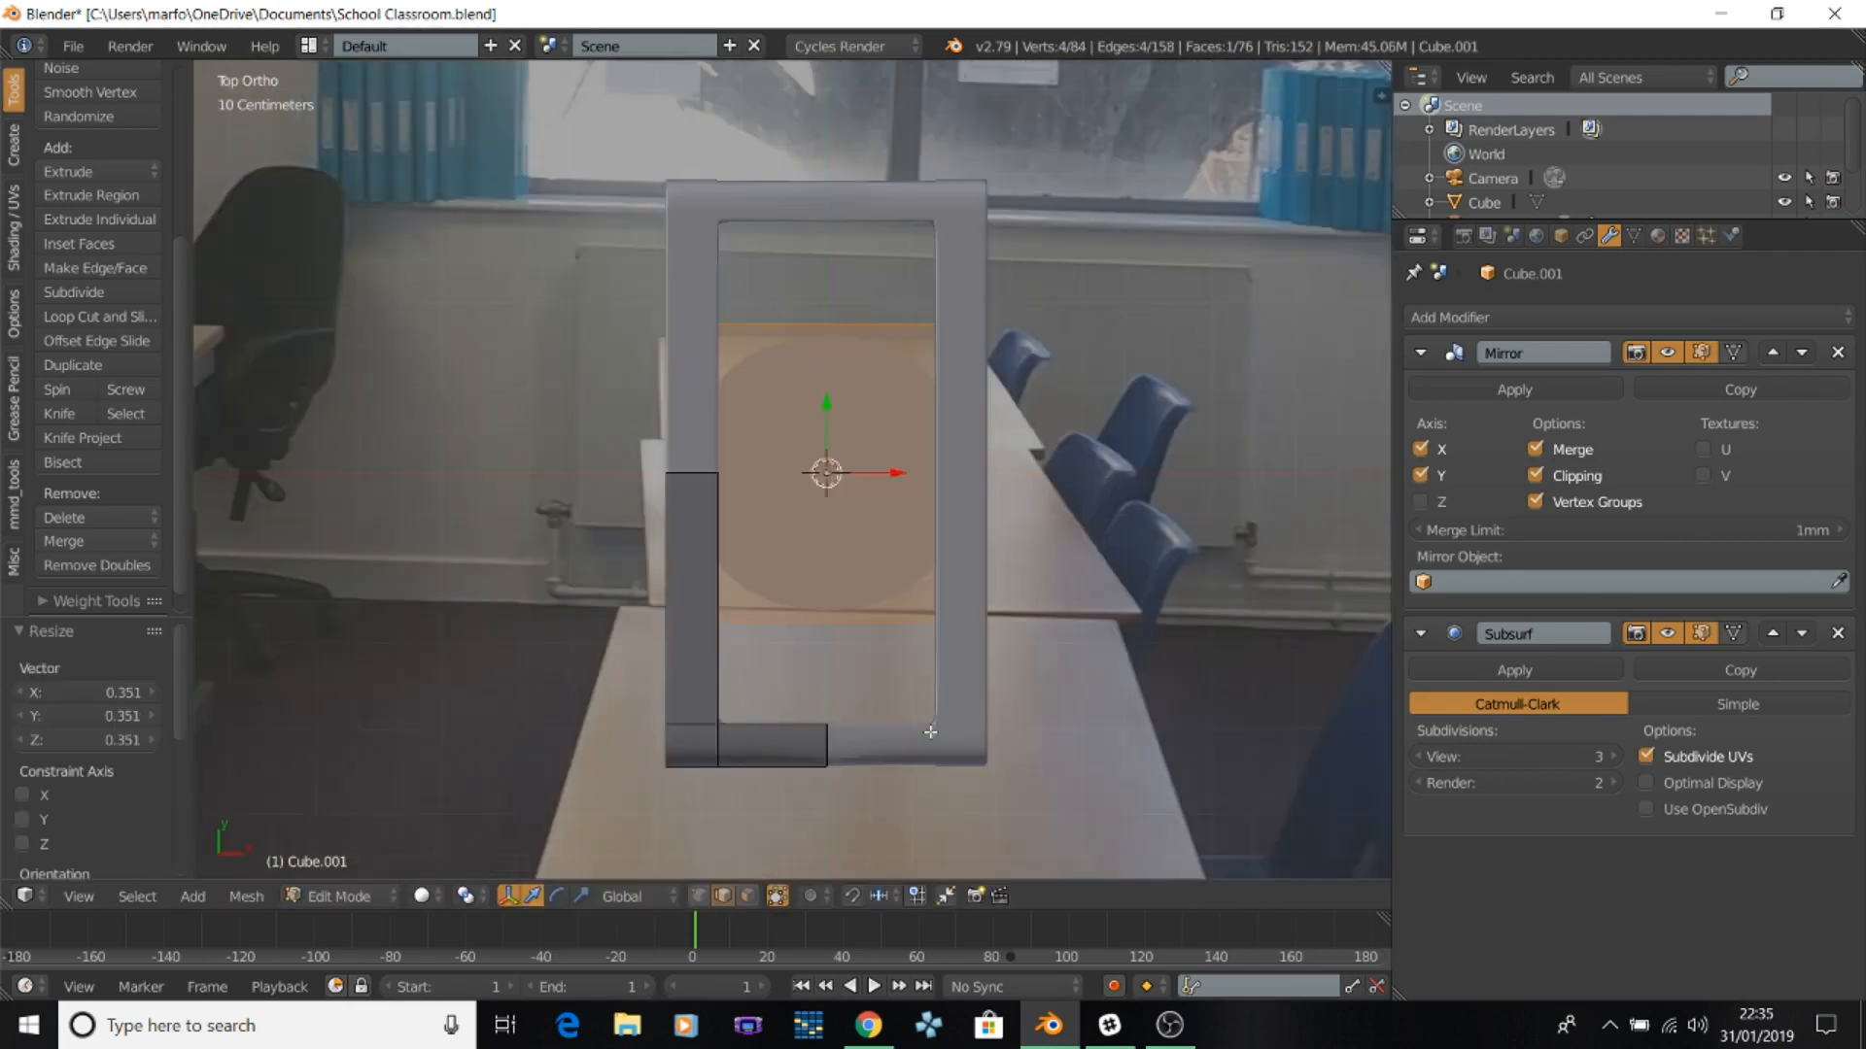
{"action": "key", "text": "Tab"}
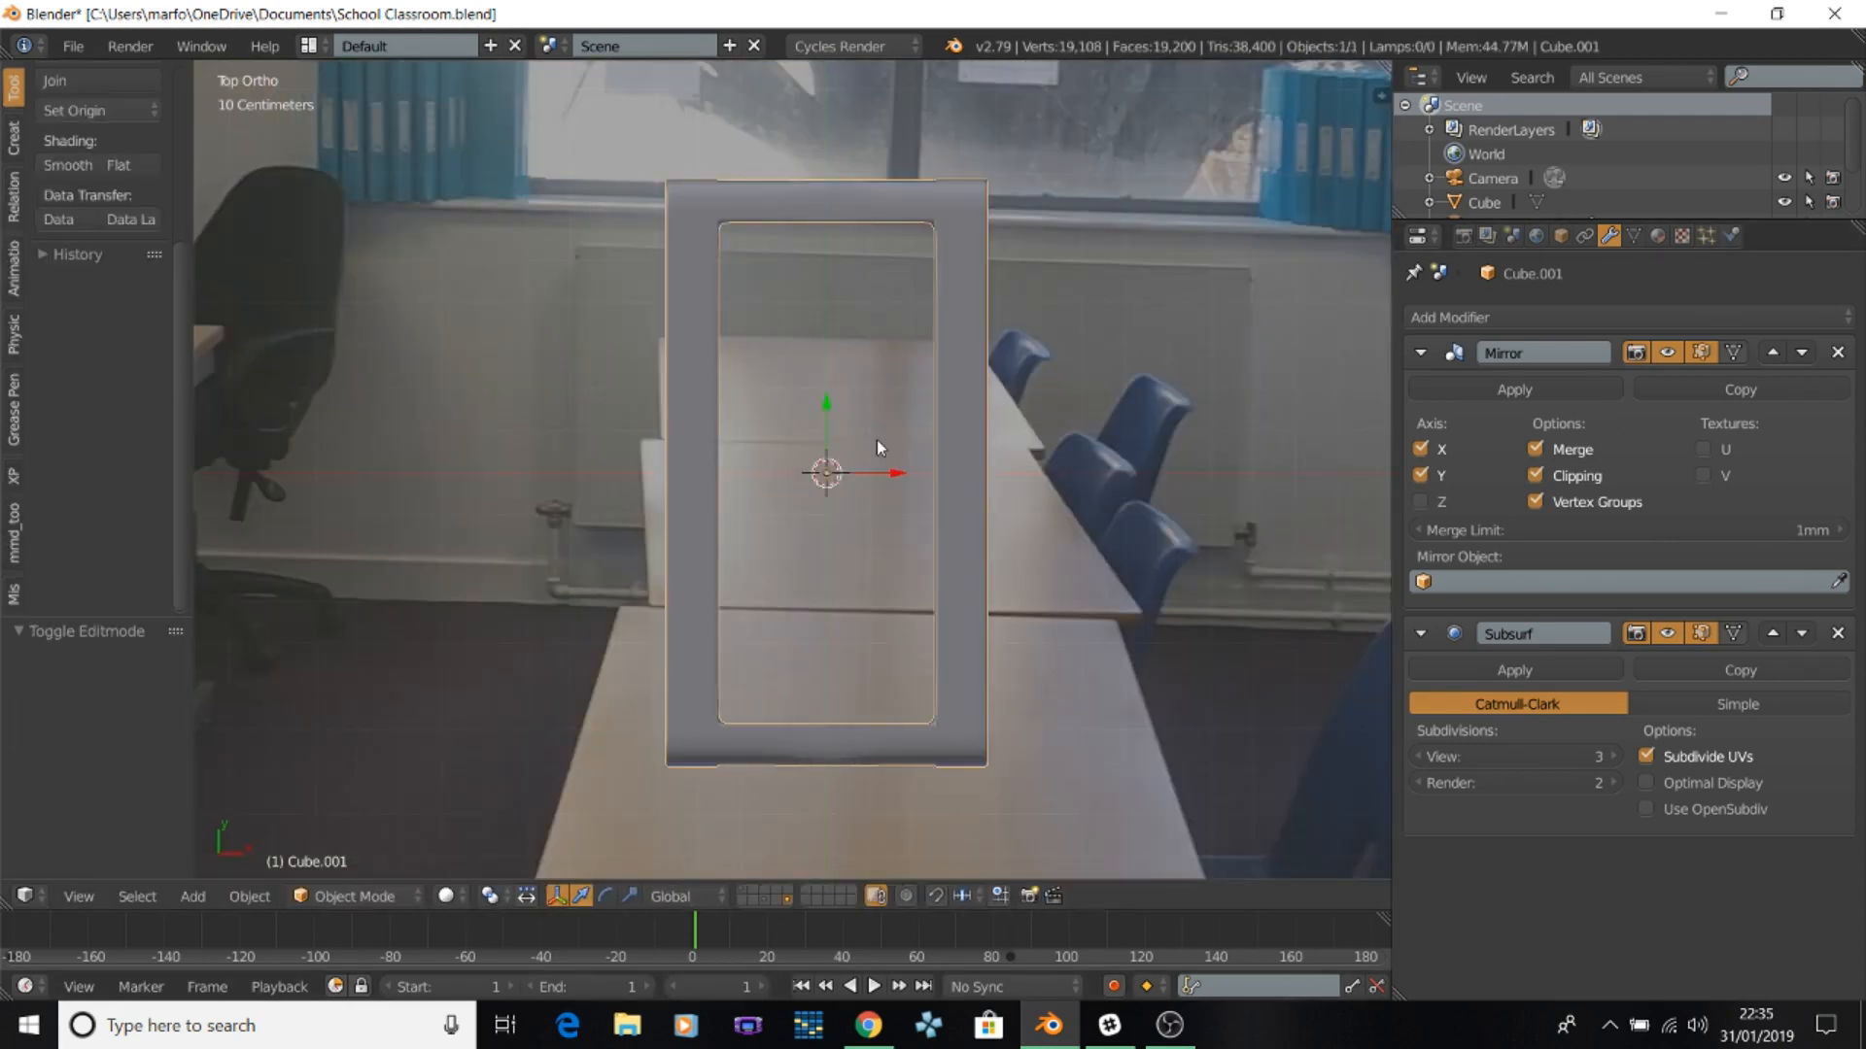
Add a plane as a separate object at the 3D cursor and scale it down over the table frame.
{"action": "key", "text": "shift+a"}
{"action": "left_click", "coordinate": [887, 449]}
{"action": "key", "text": "s"}
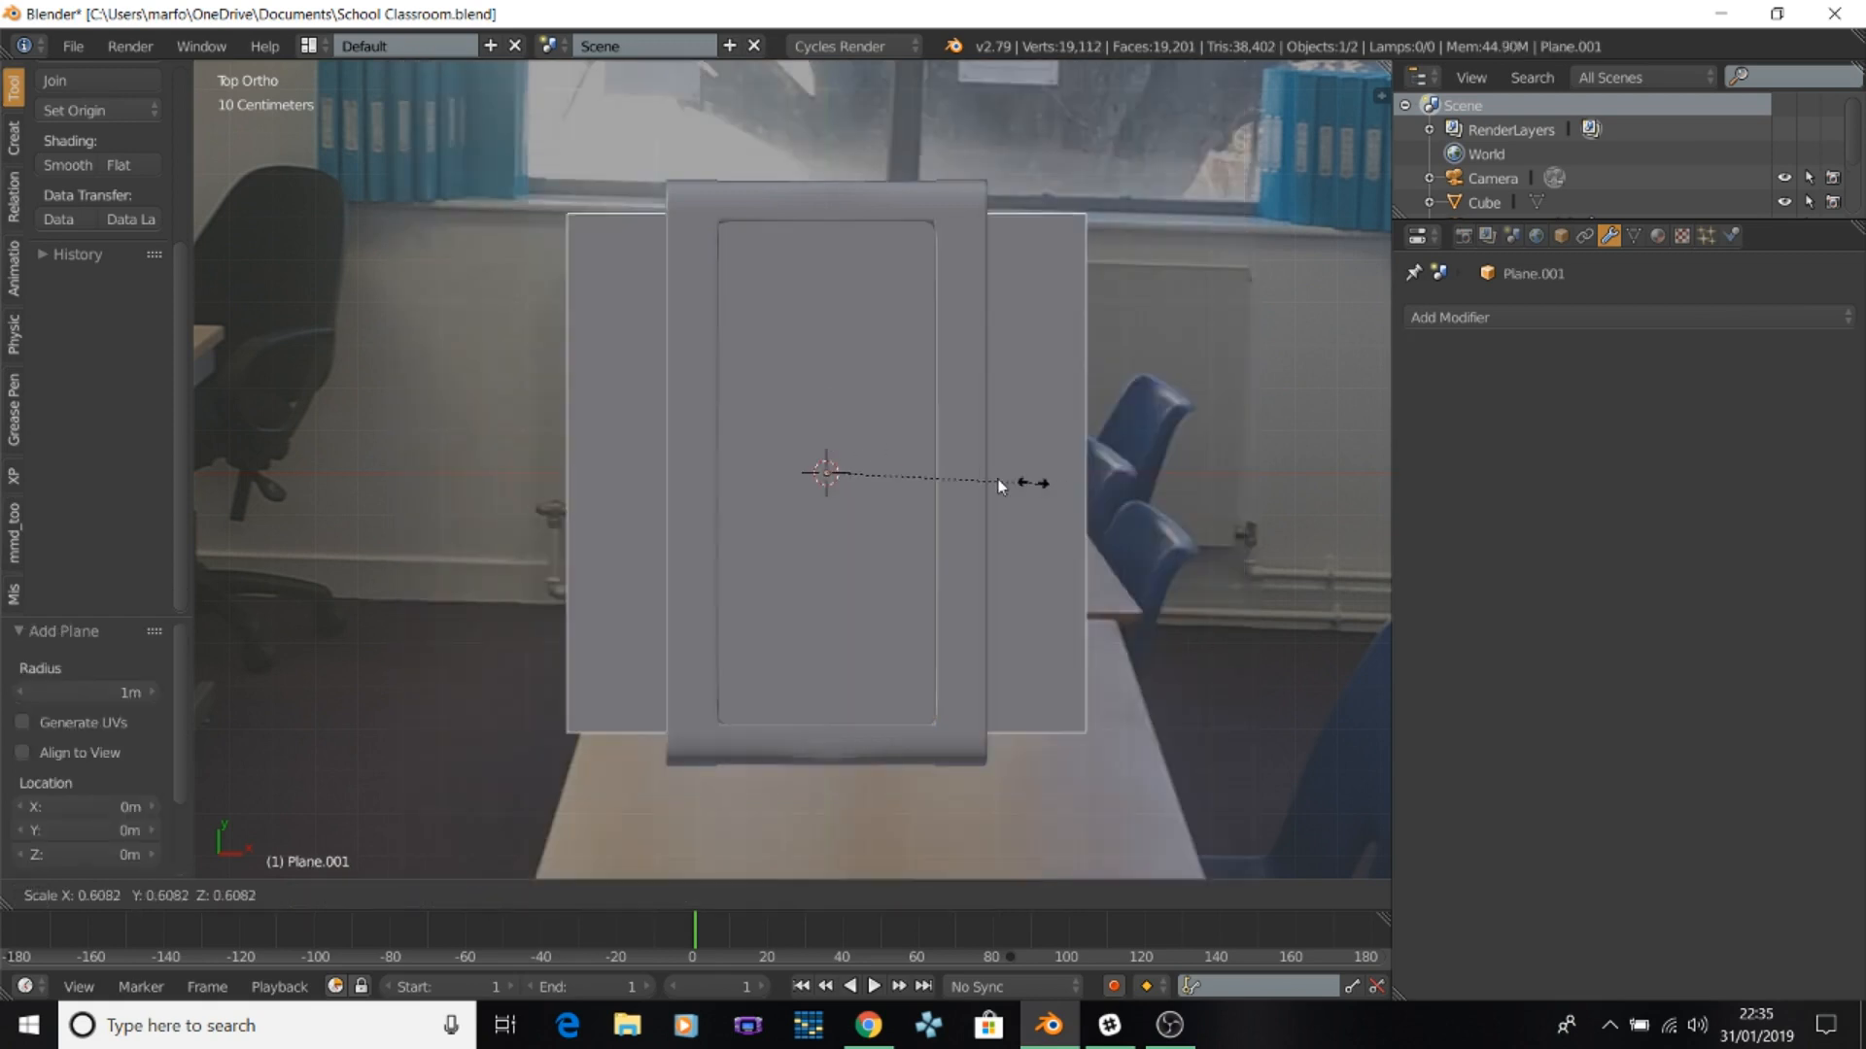
{"action": "left_click", "coordinate": [941, 465]}
Scale the plane's mesh by 2.367 along Y and 1.283 along X so it overhangs the table frame.
{"action": "key", "text": "Tab"}
{"action": "key", "text": "s"}
{"action": "key", "text": "y"}
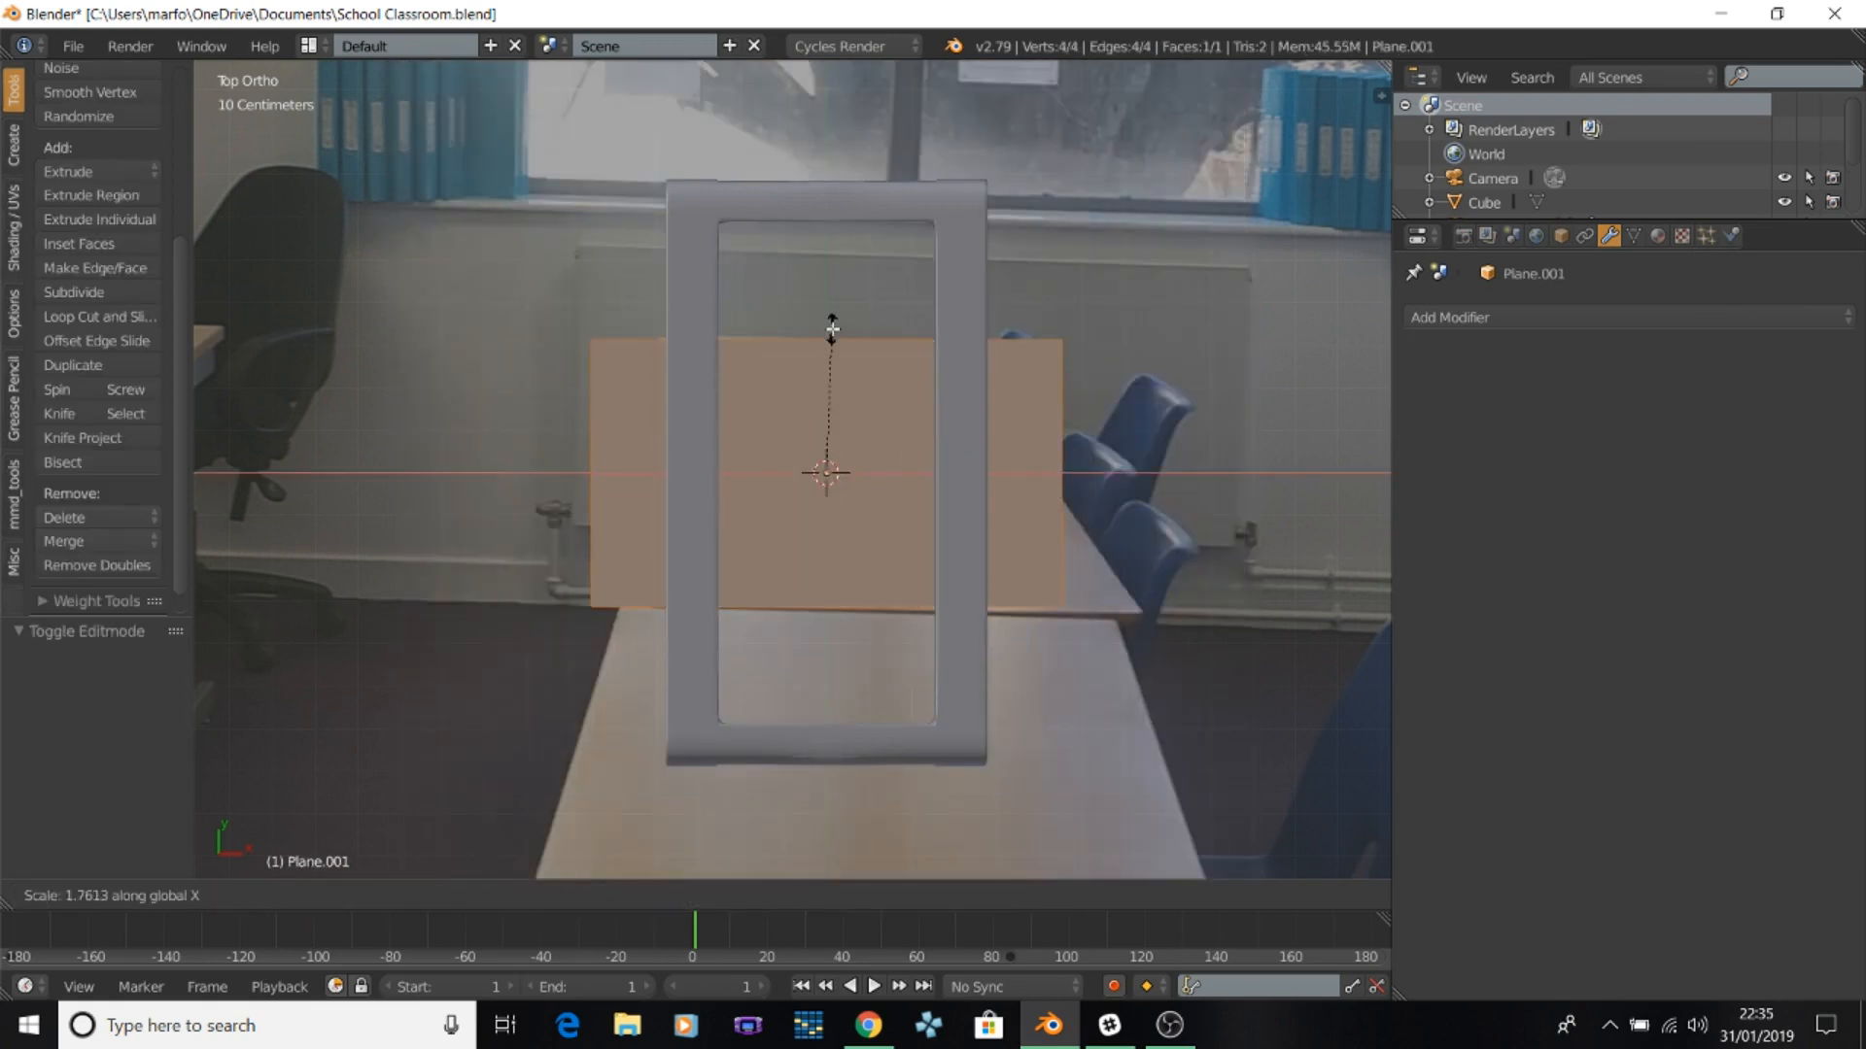
{"action": "left_click", "coordinate": [894, 328]}
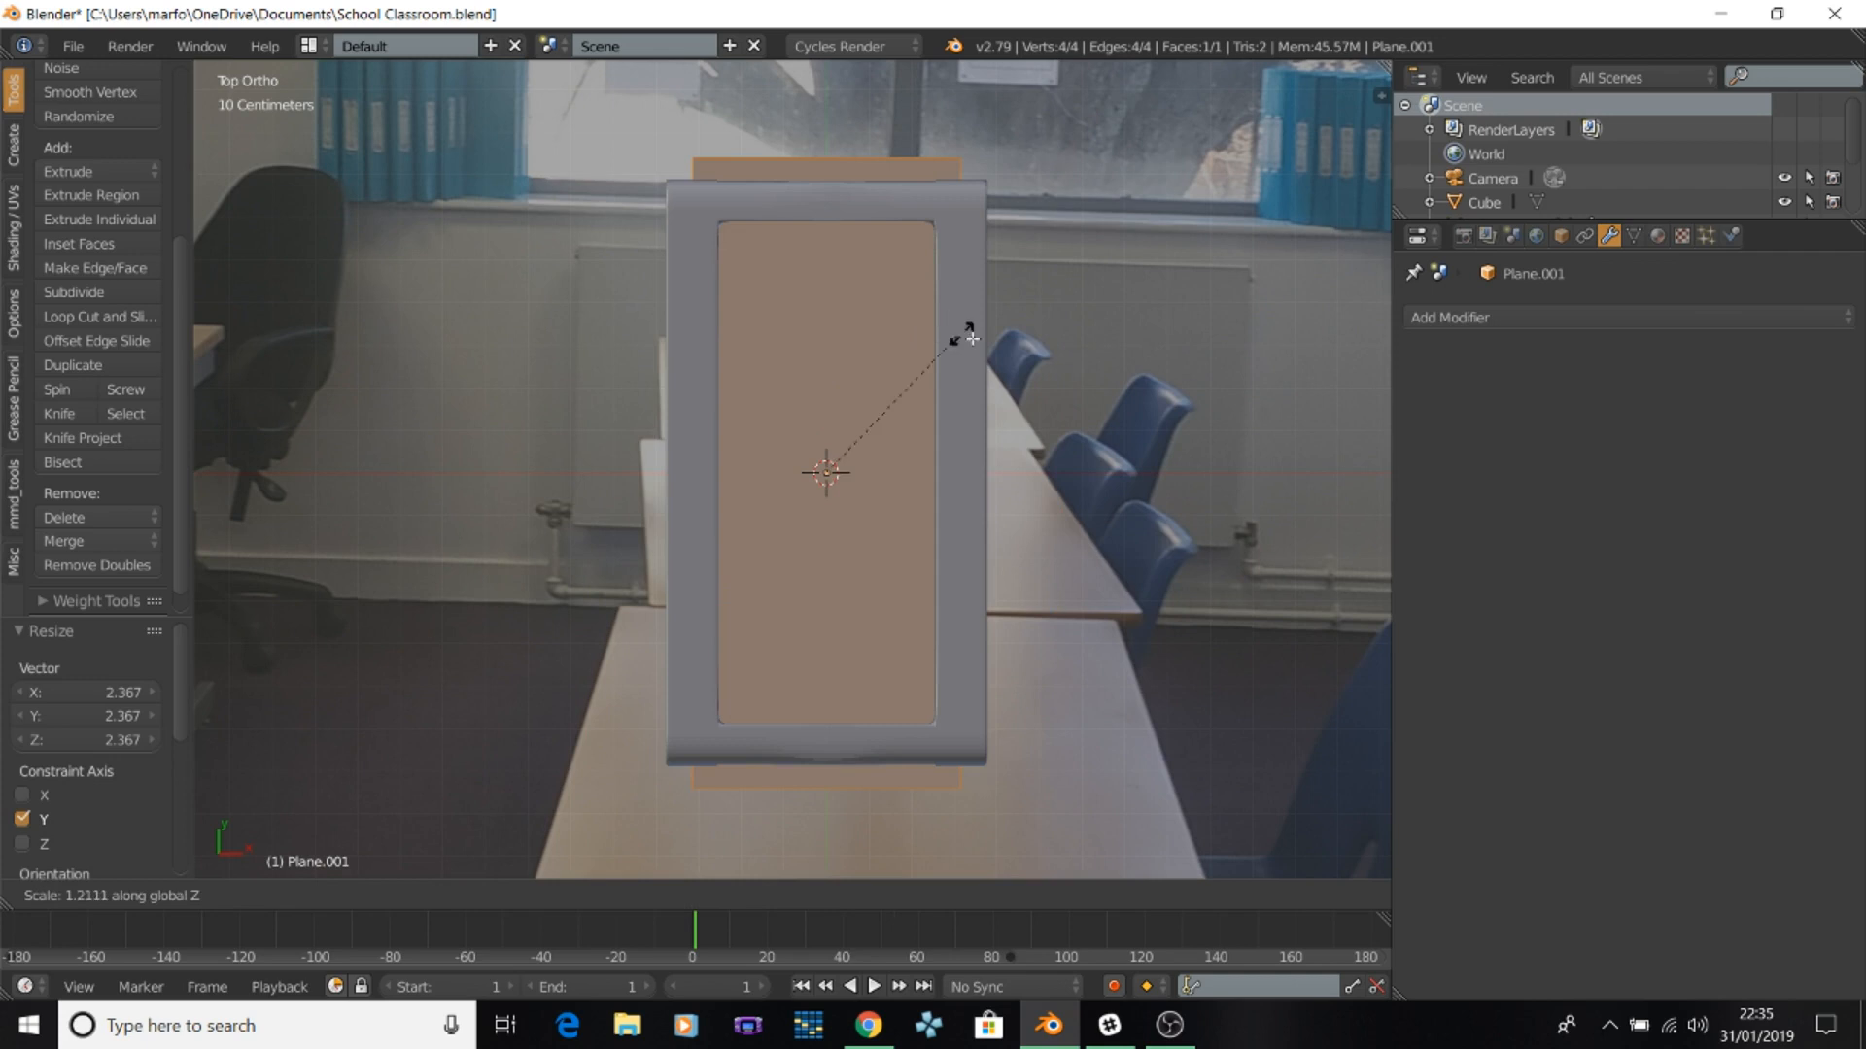
{"action": "left_click", "coordinate": [1139, 469]}
Extrude the plane 6.38 cm upward as a tabletop and raise it about 96 cm onto the table frame.
{"action": "key", "text": "KP_3"}
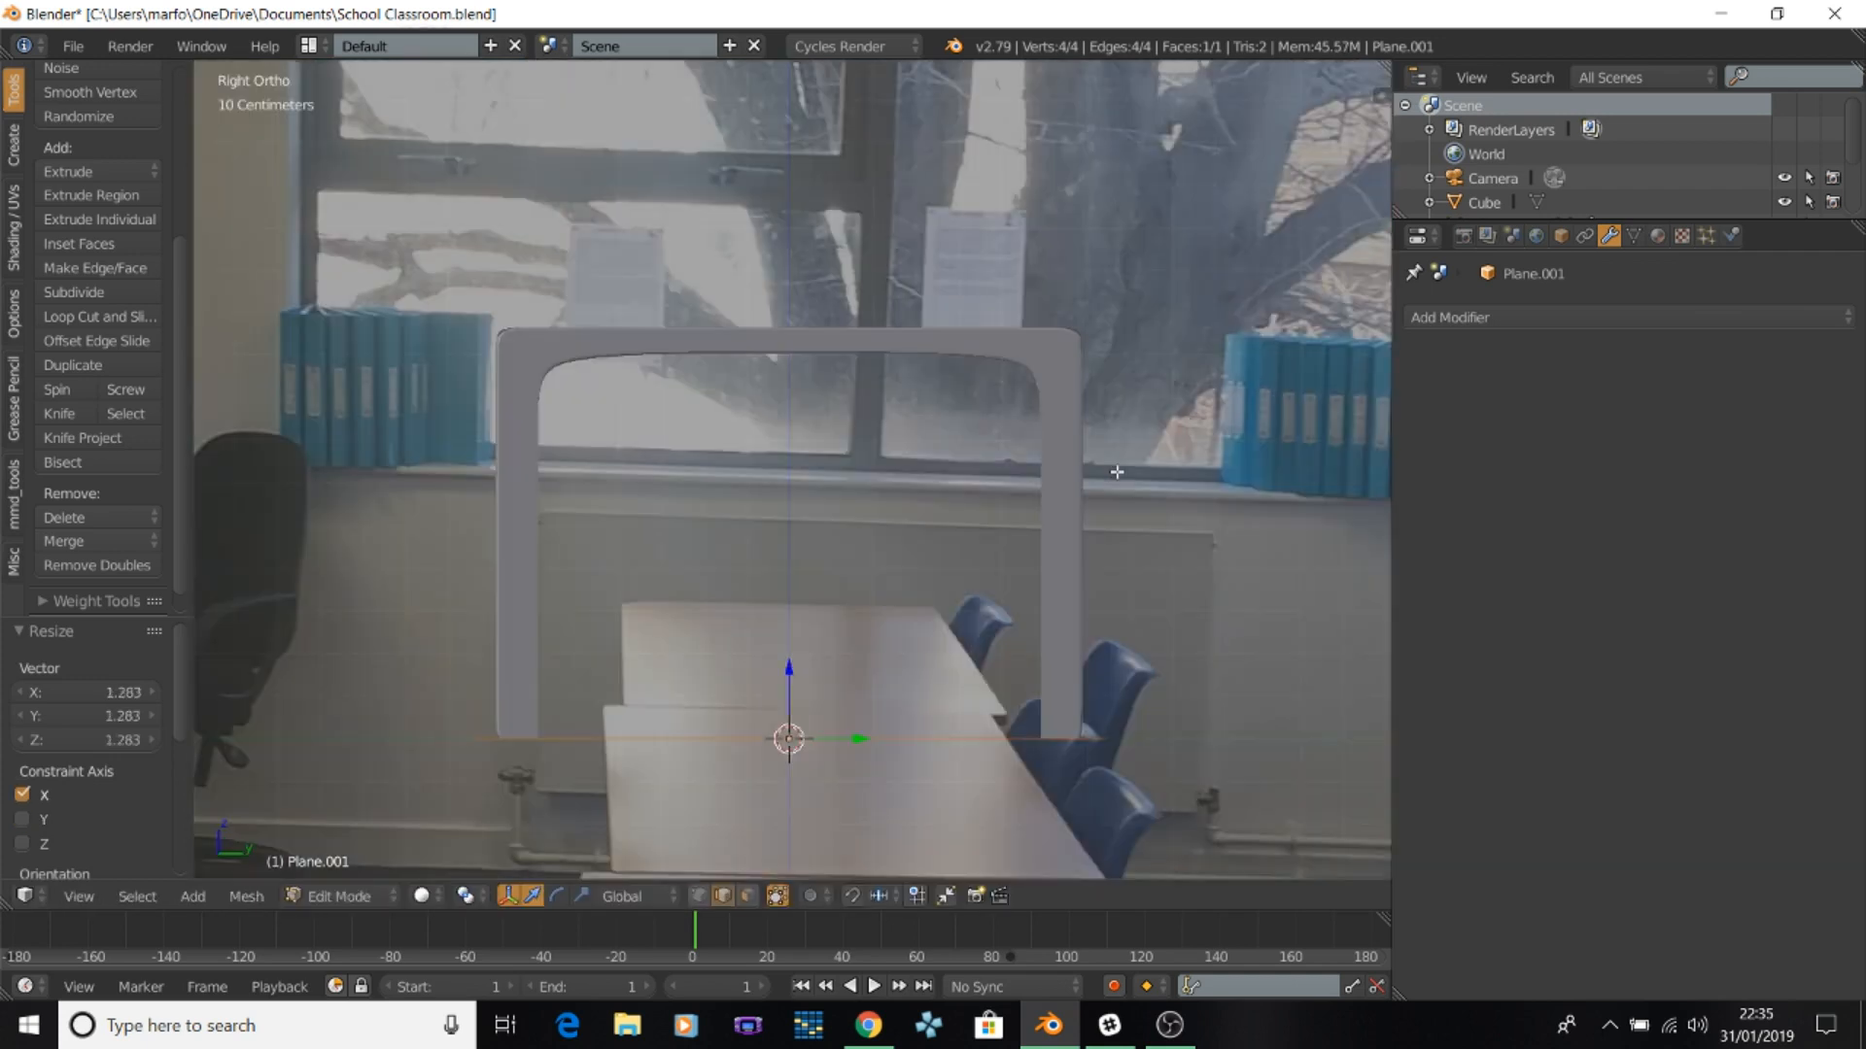
{"action": "left_click", "coordinate": [973, 505]}
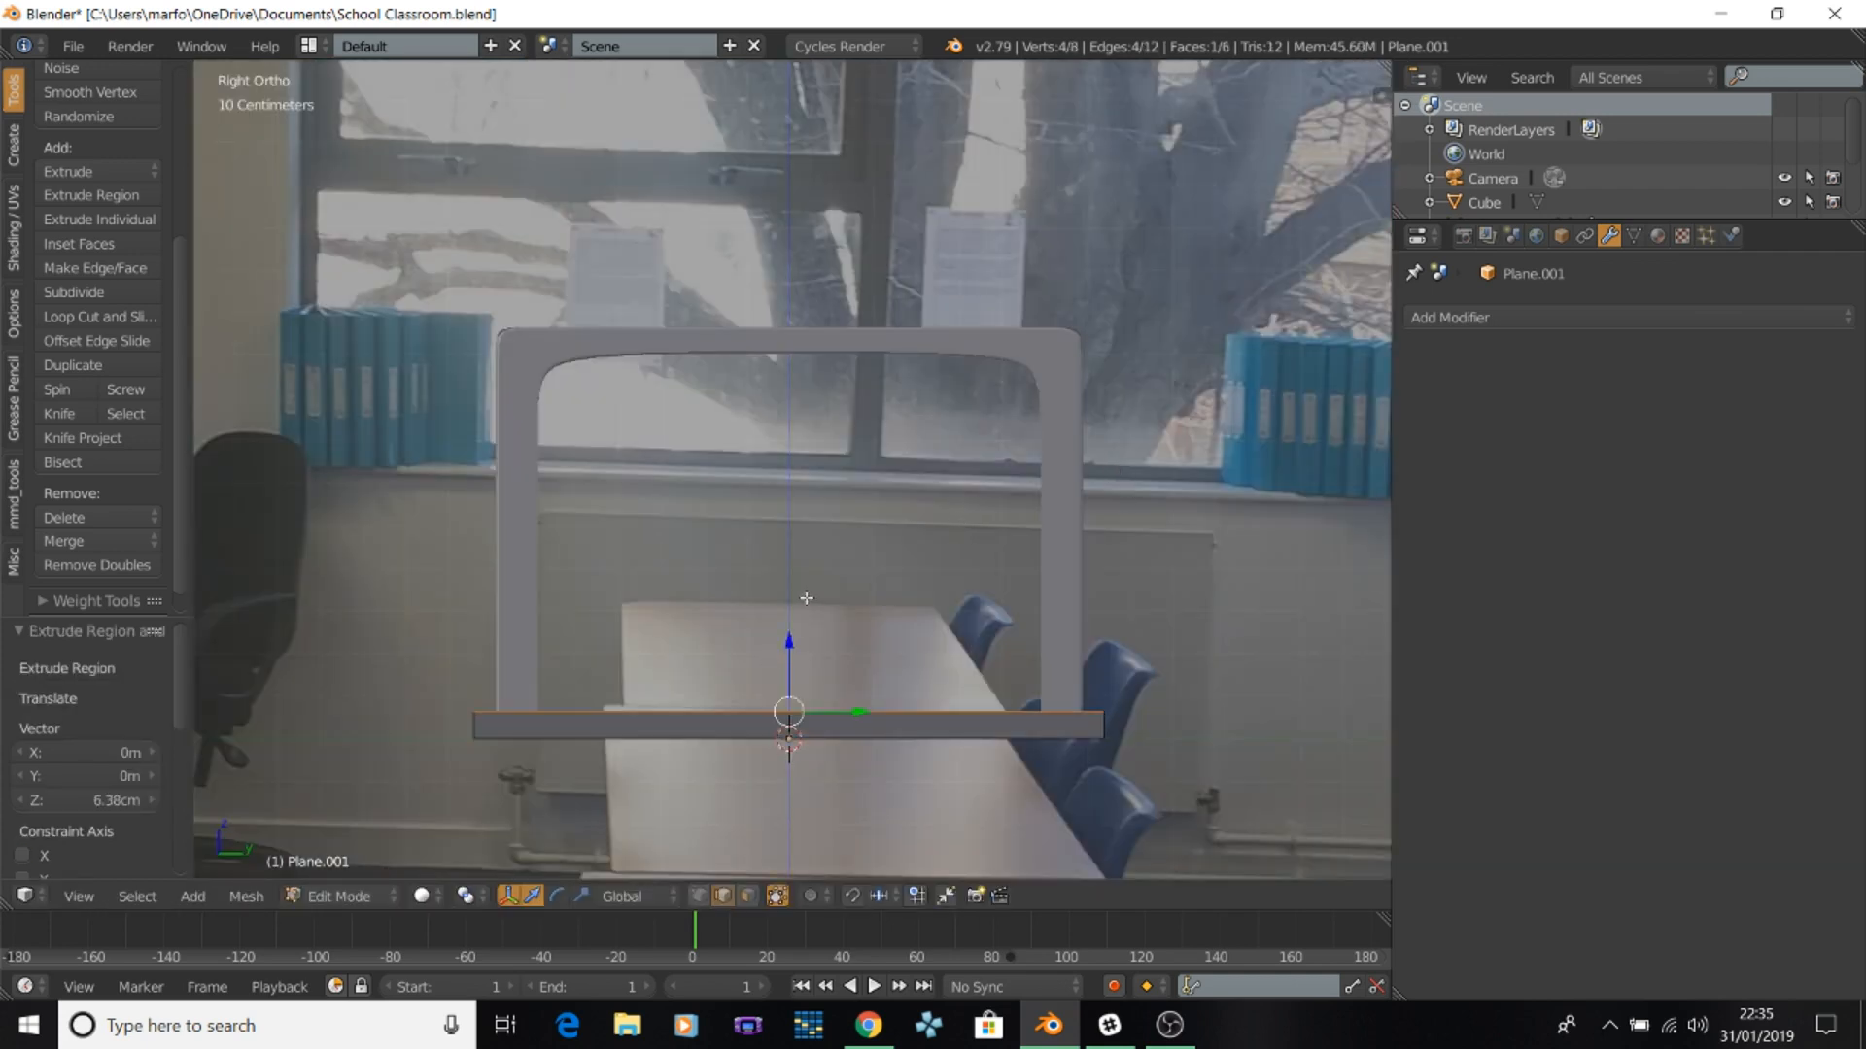
{"action": "key", "text": "a"}
{"action": "key", "text": "a"}
{"action": "key", "text": "g"}
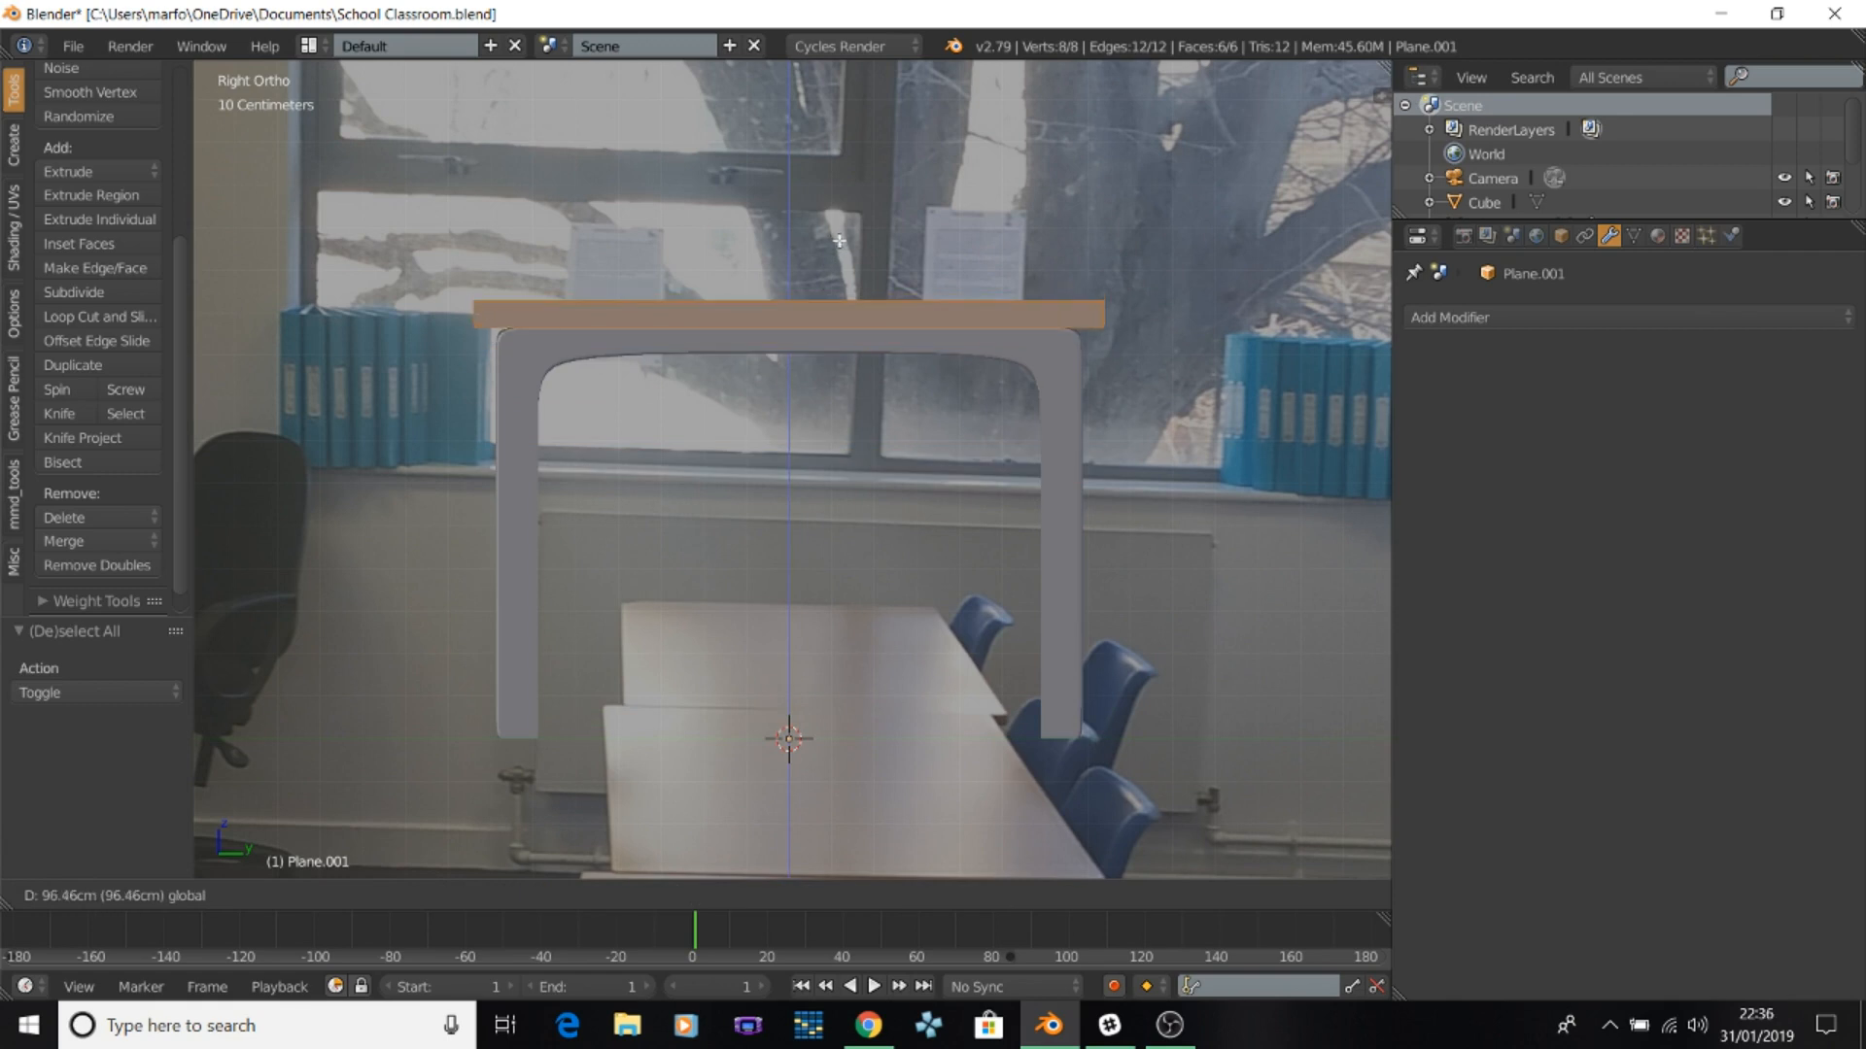
{"action": "left_click", "coordinate": [838, 241]}
{"action": "middle_click_drag", "start_coordinate": [813, 259], "coordinate": [850, 491]}
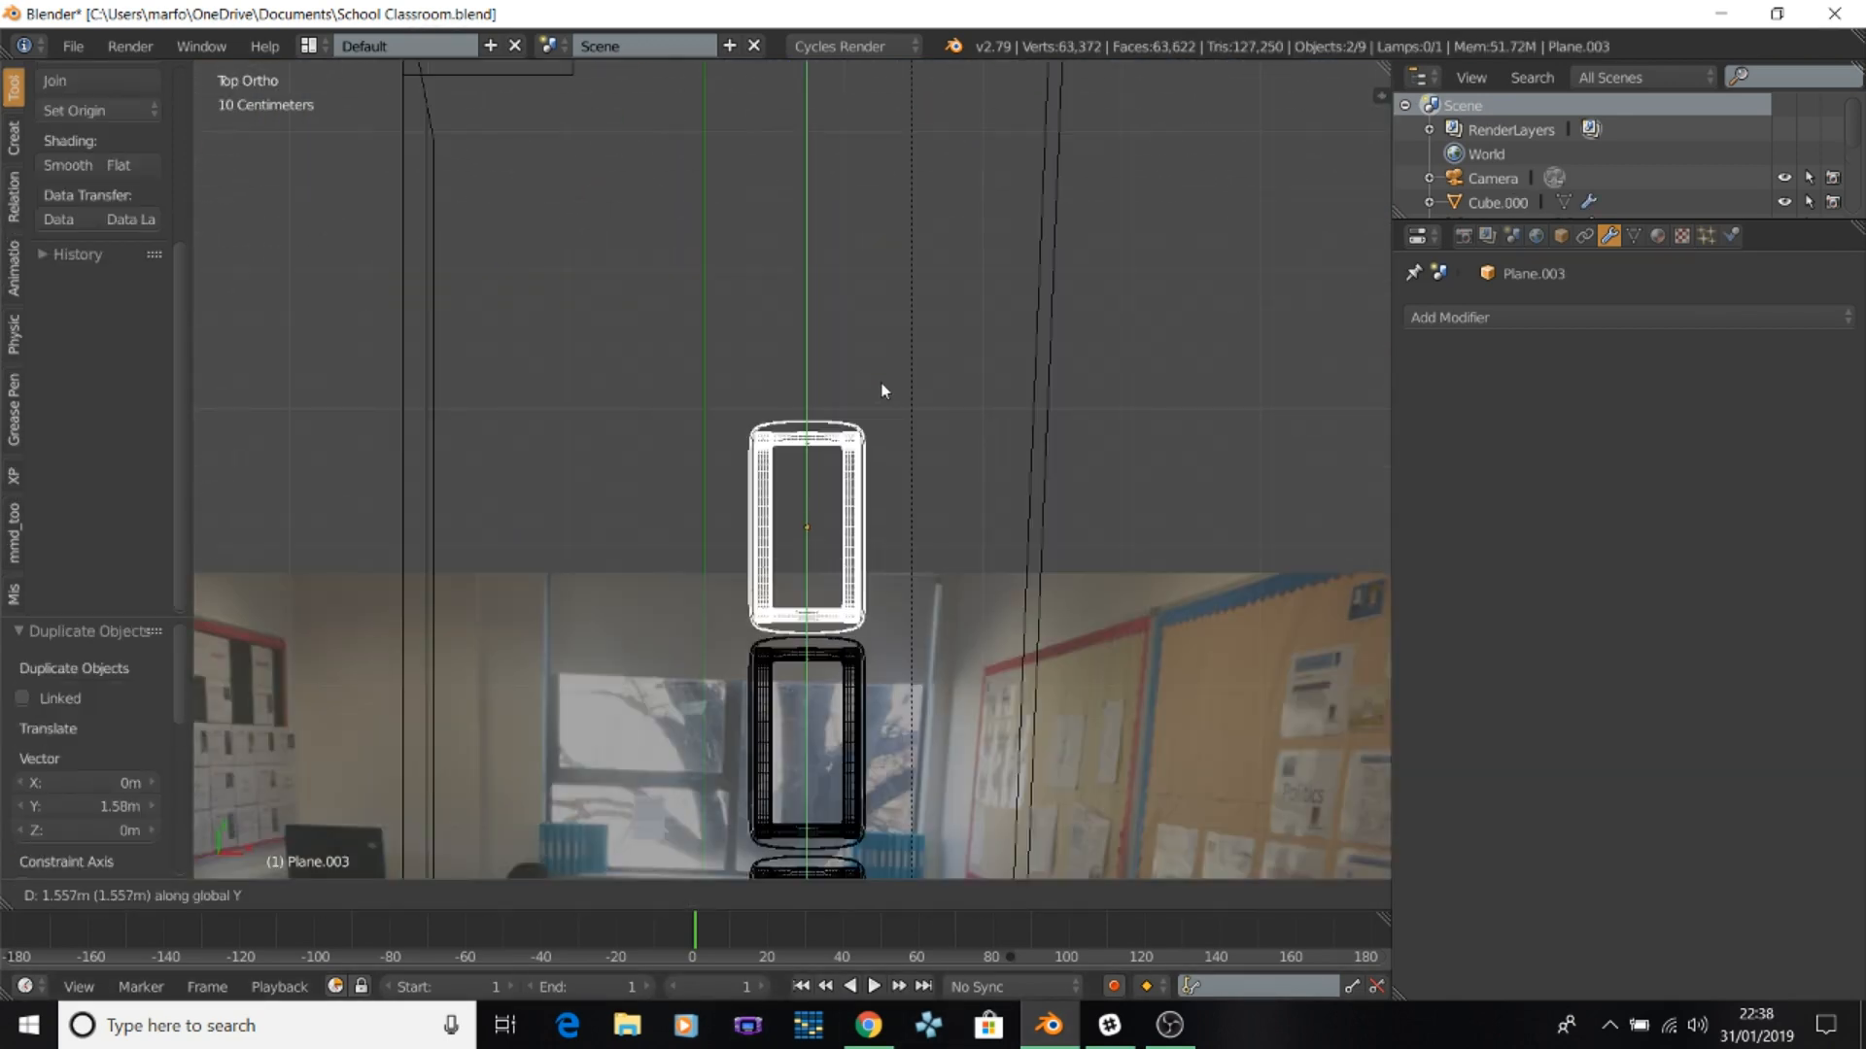
Place the table copy 1.58 m along Y and add another duplicate 1.58 m further along the row.
{"action": "left_click", "coordinate": [882, 392]}
{"action": "middle_click_drag", "start_coordinate": [883, 415], "coordinate": [883, 527], "text": "shift"}
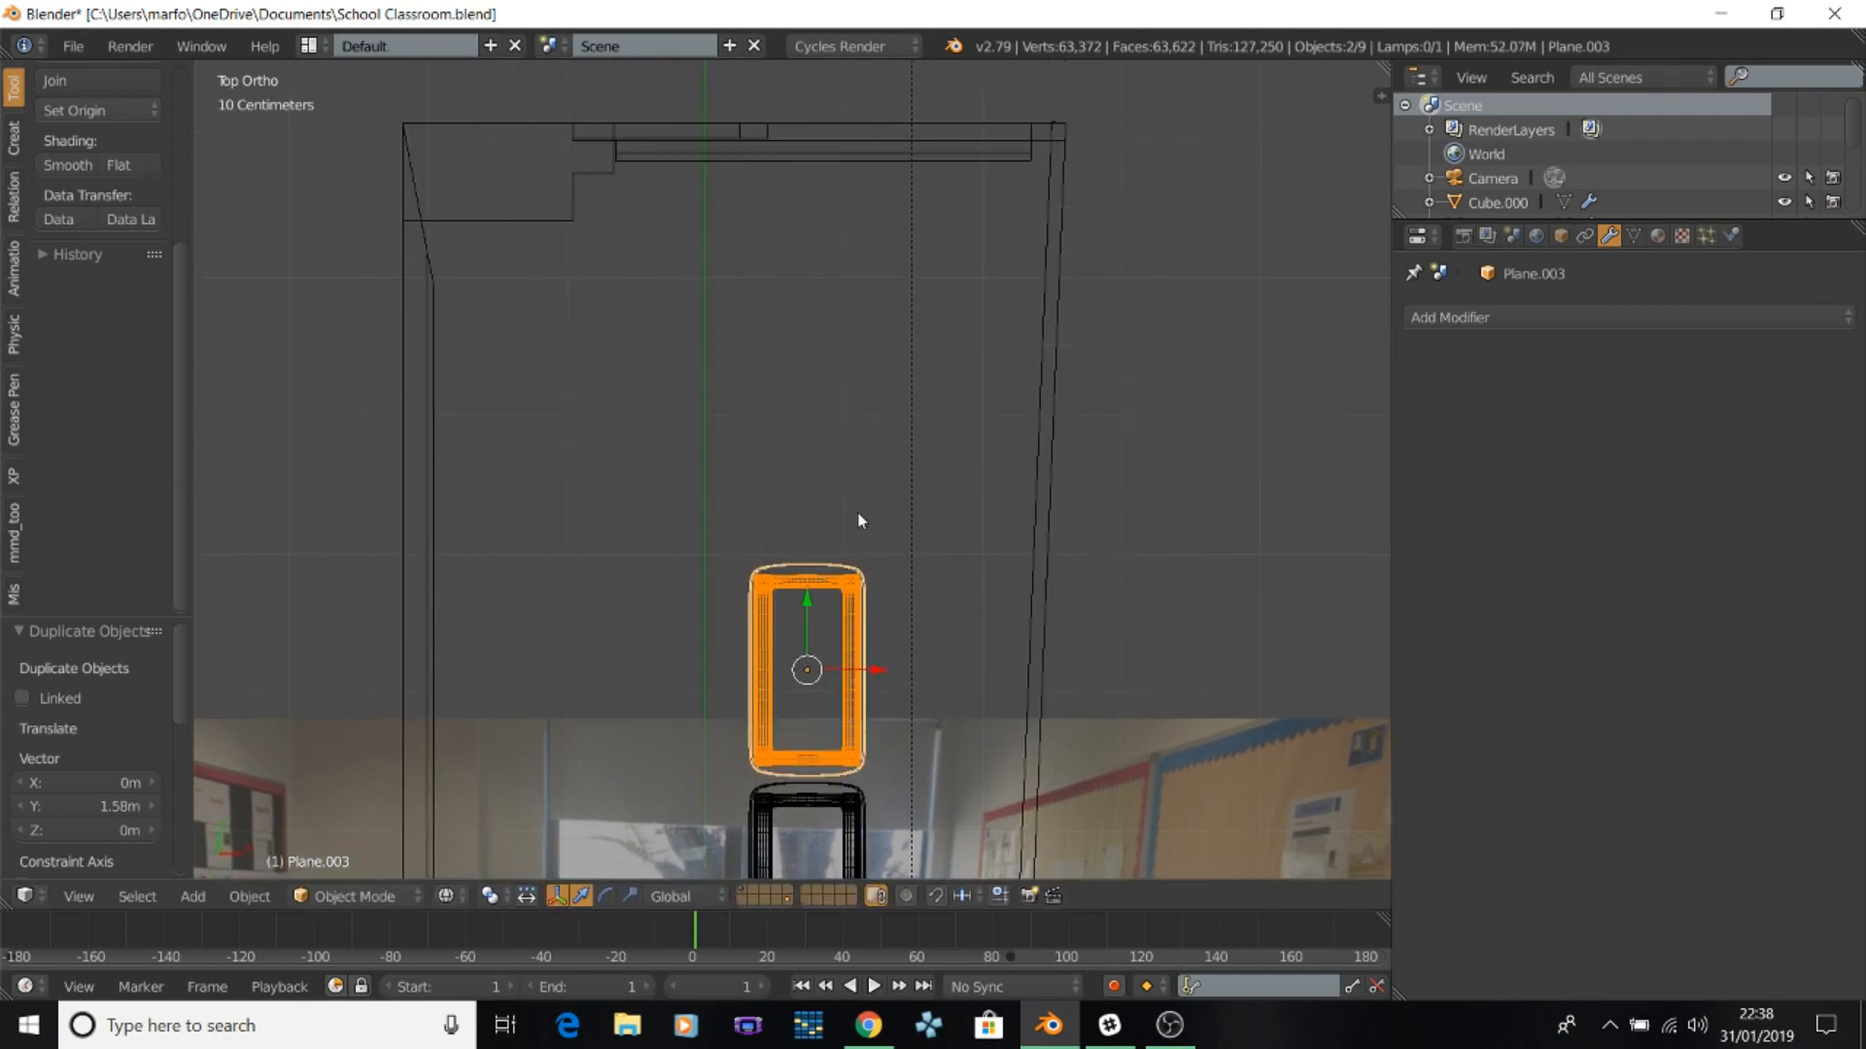
{"action": "key", "text": "shift+d"}
{"action": "key", "text": "y"}
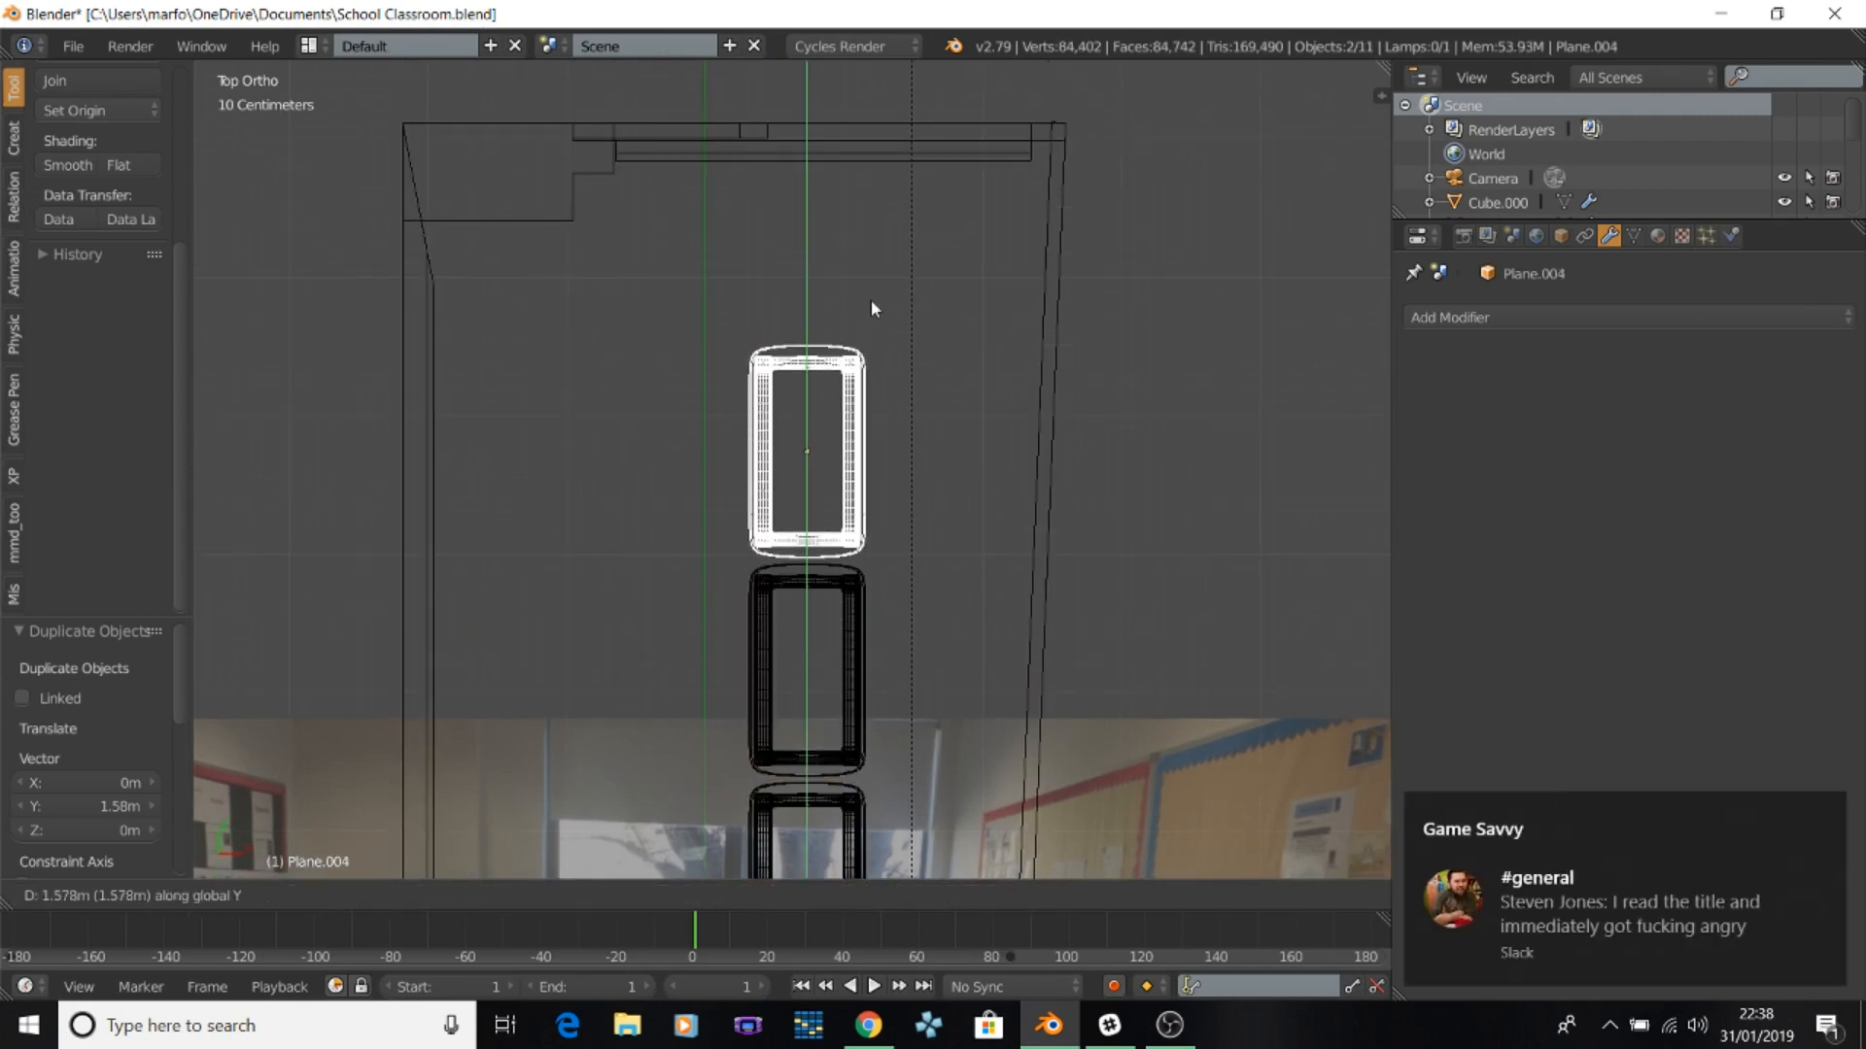
{"action": "left_click", "coordinate": [870, 299]}
{"action": "middle_click_drag", "start_coordinate": [870, 299], "coordinate": [229, 622], "text": "shift"}
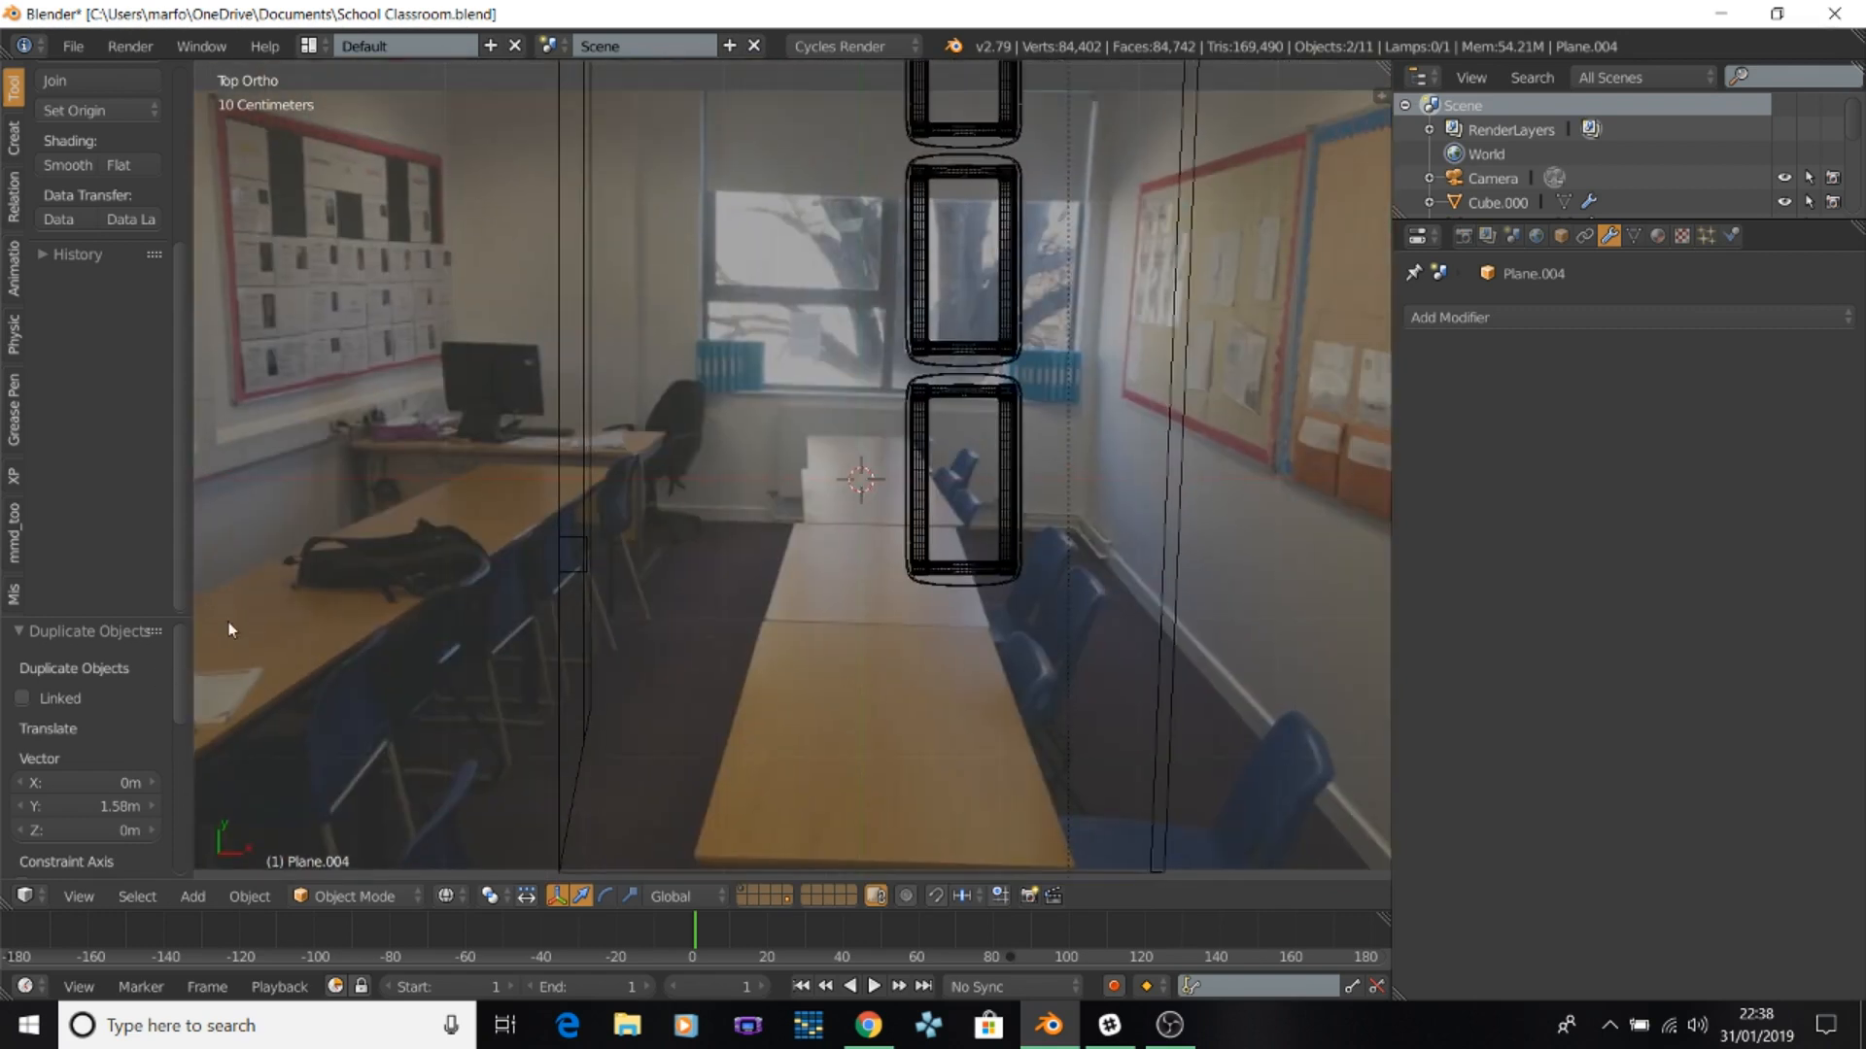
Duplicate the frontmost table of the row and place the copy 1.62 m away along negative X.
{"action": "right_click", "coordinate": [1000, 539]}
{"action": "right_click", "coordinate": [1000, 538]}
{"action": "key", "text": "shift+d"}
{"action": "key", "text": "x"}
{"action": "left_click", "coordinate": [780, 551]}
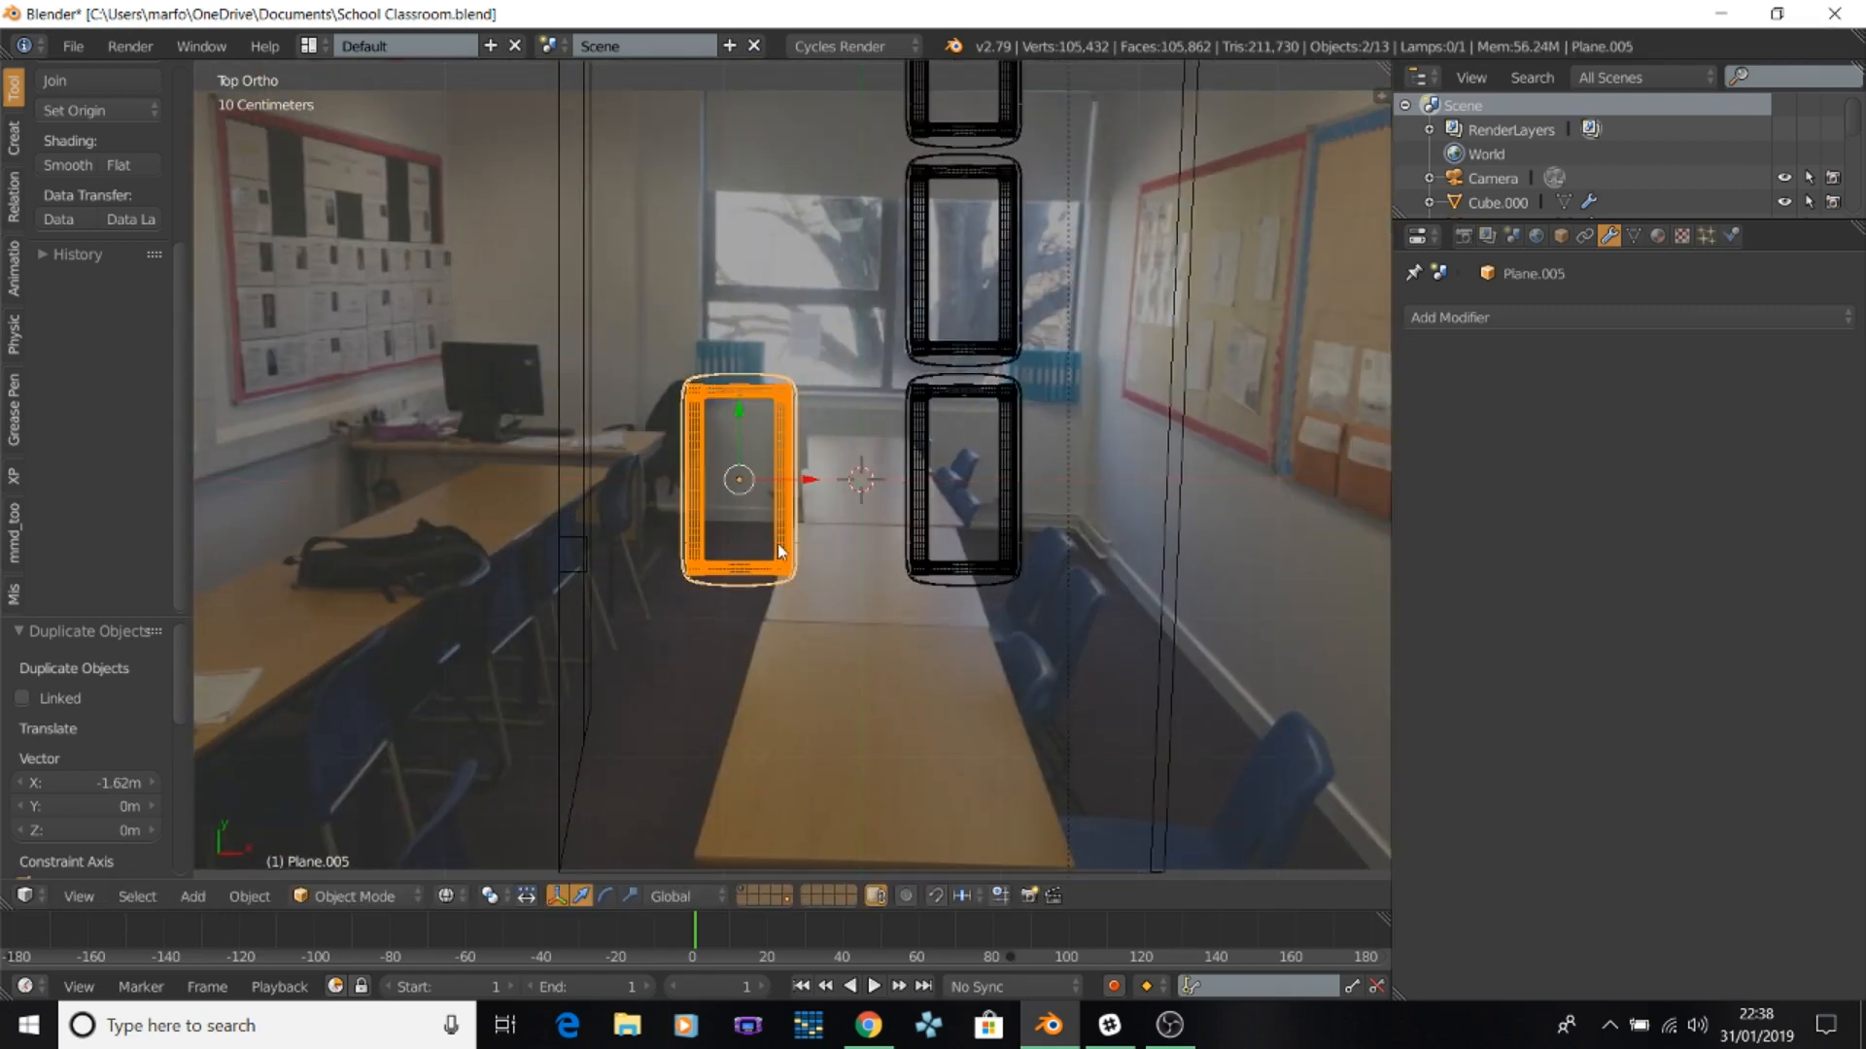
Duplicate the new table 1.58 m along Y and add another duplicate further along to make a second row of three.
{"action": "key", "text": "KP_0"}
{"action": "key", "text": "KP_7"}
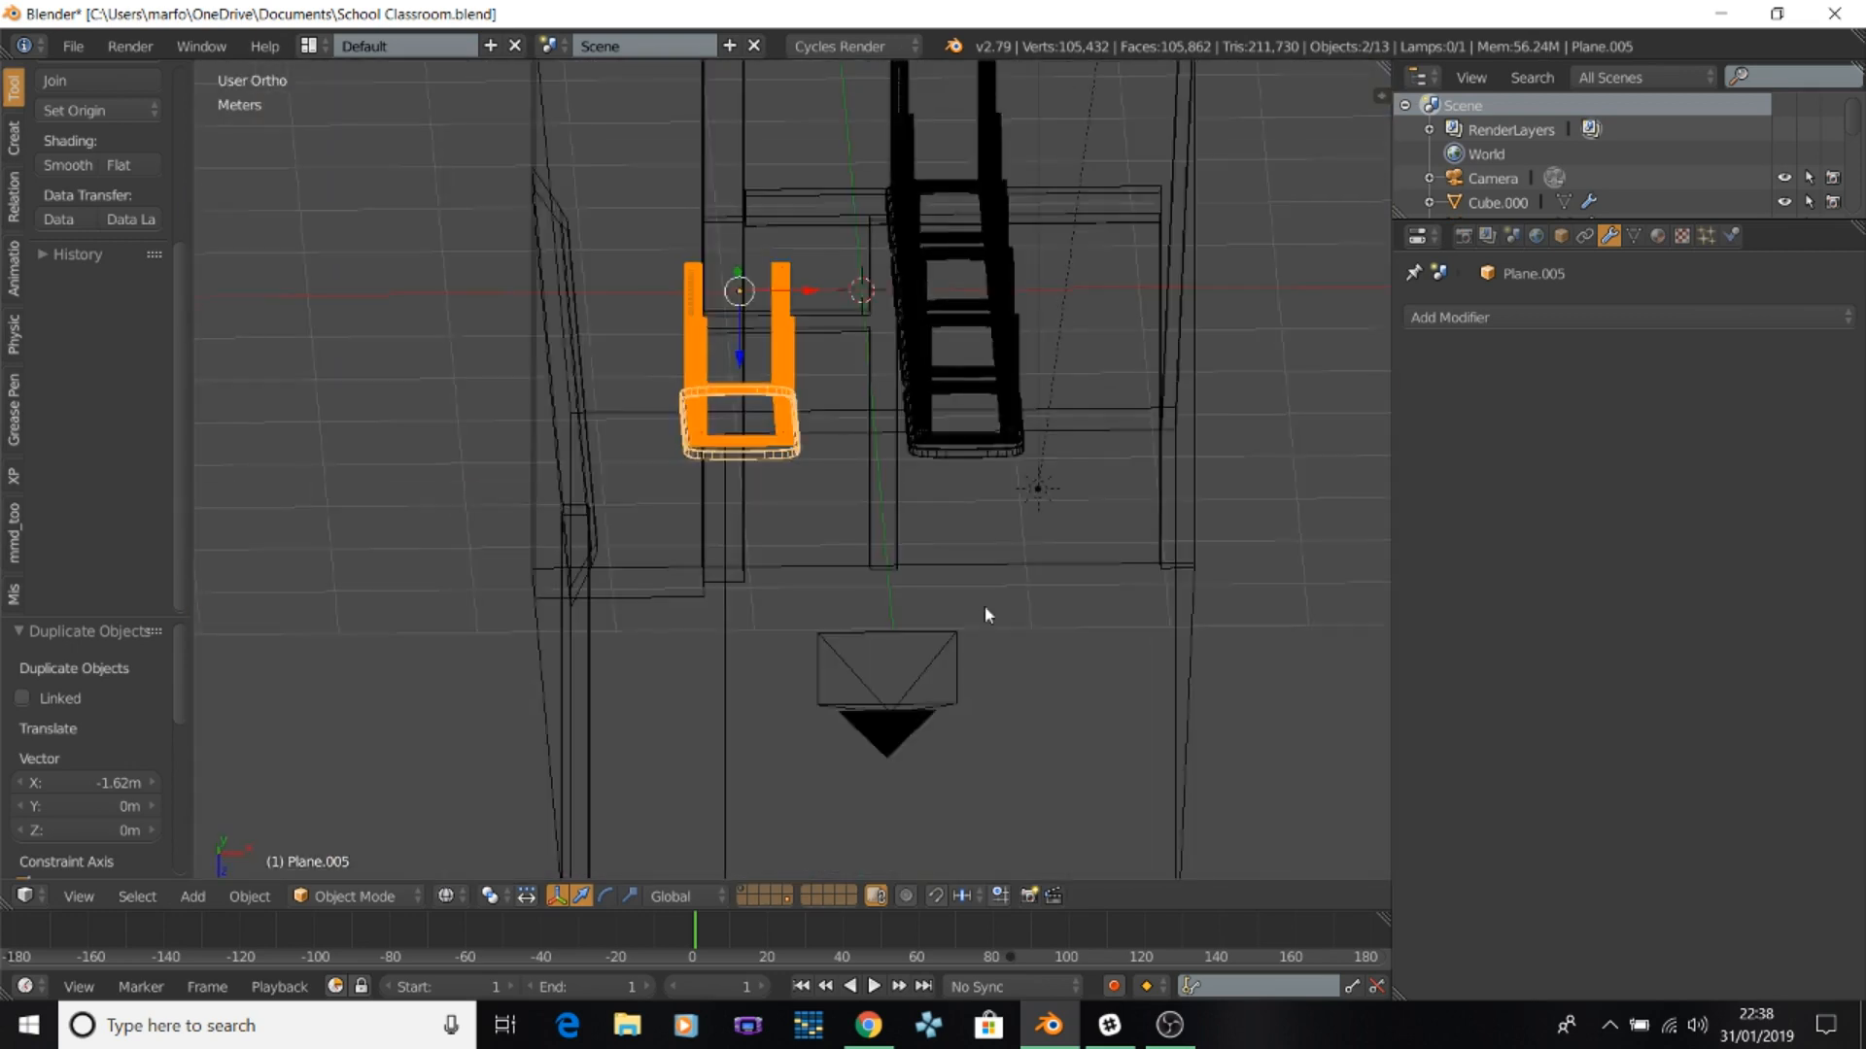
{"action": "middle_click_drag", "start_coordinate": [1116, 629], "coordinate": [1109, 870], "text": "shift"}
{"action": "key", "text": "shift+d"}
{"action": "key", "text": "y"}
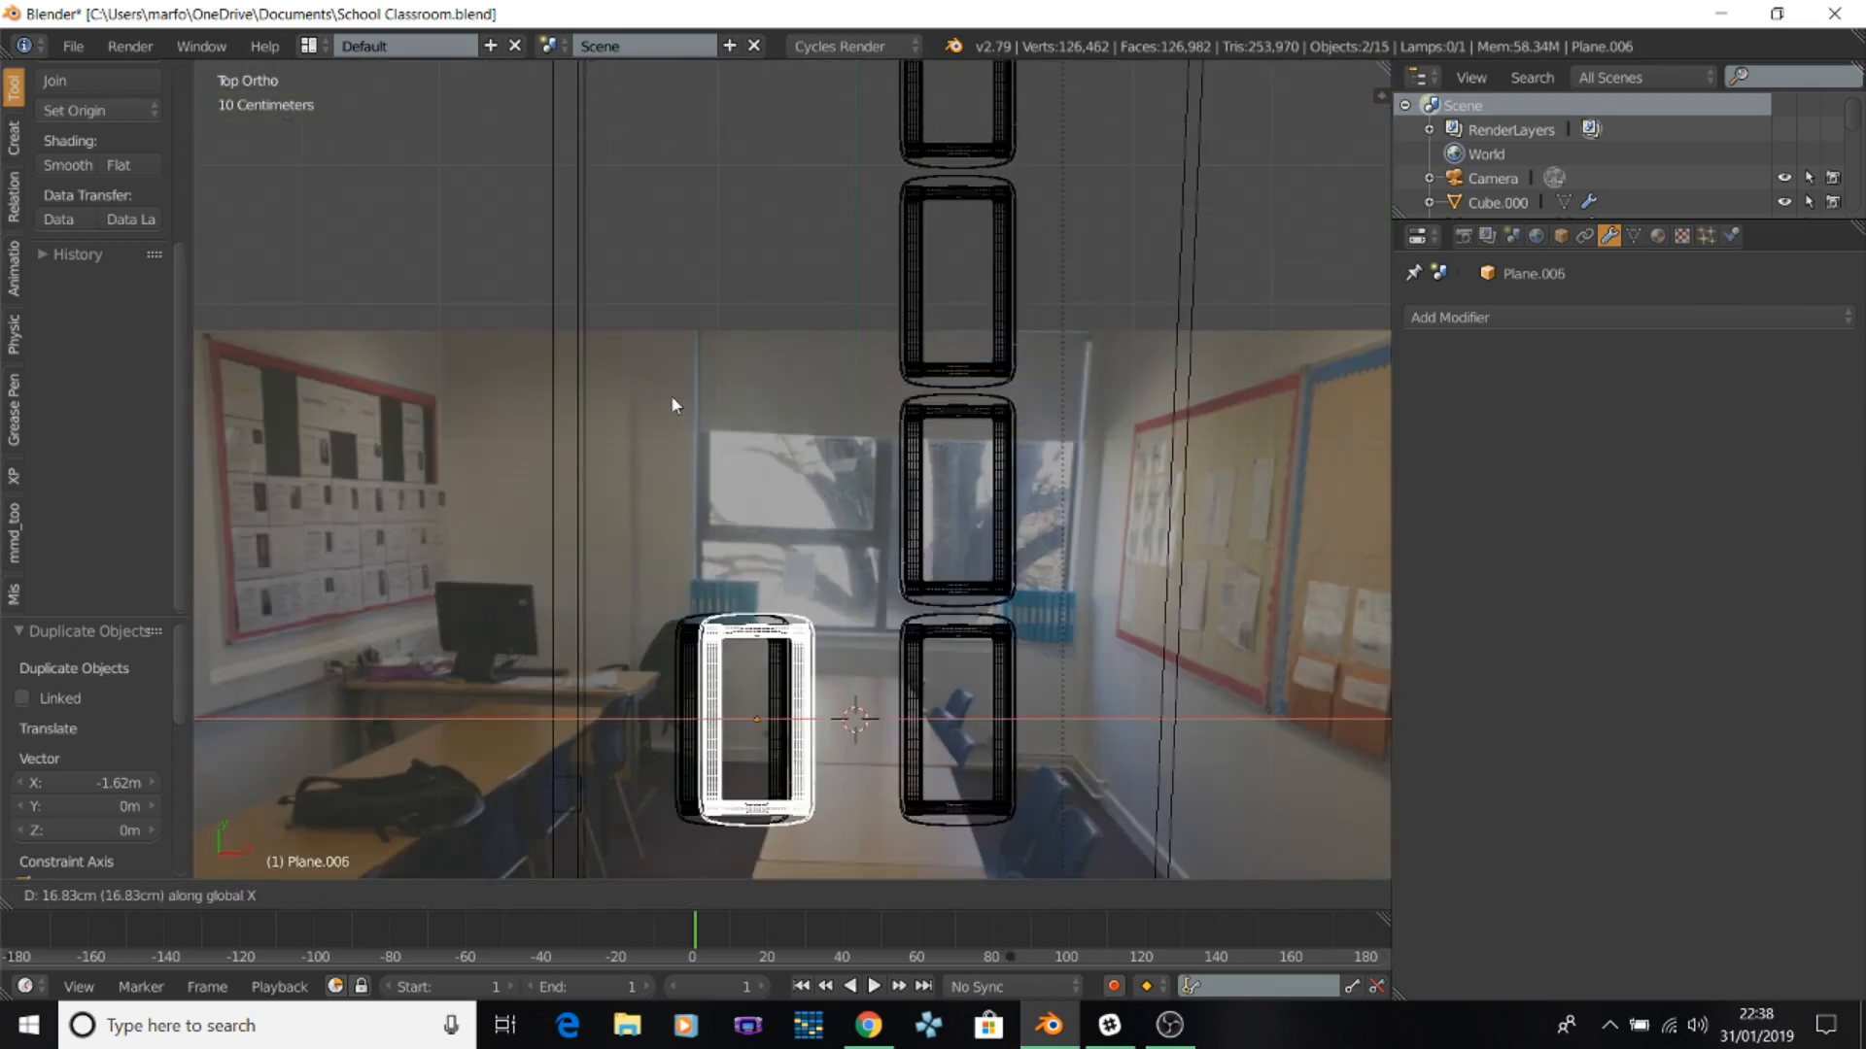
{"action": "left_click", "coordinate": [675, 282]}
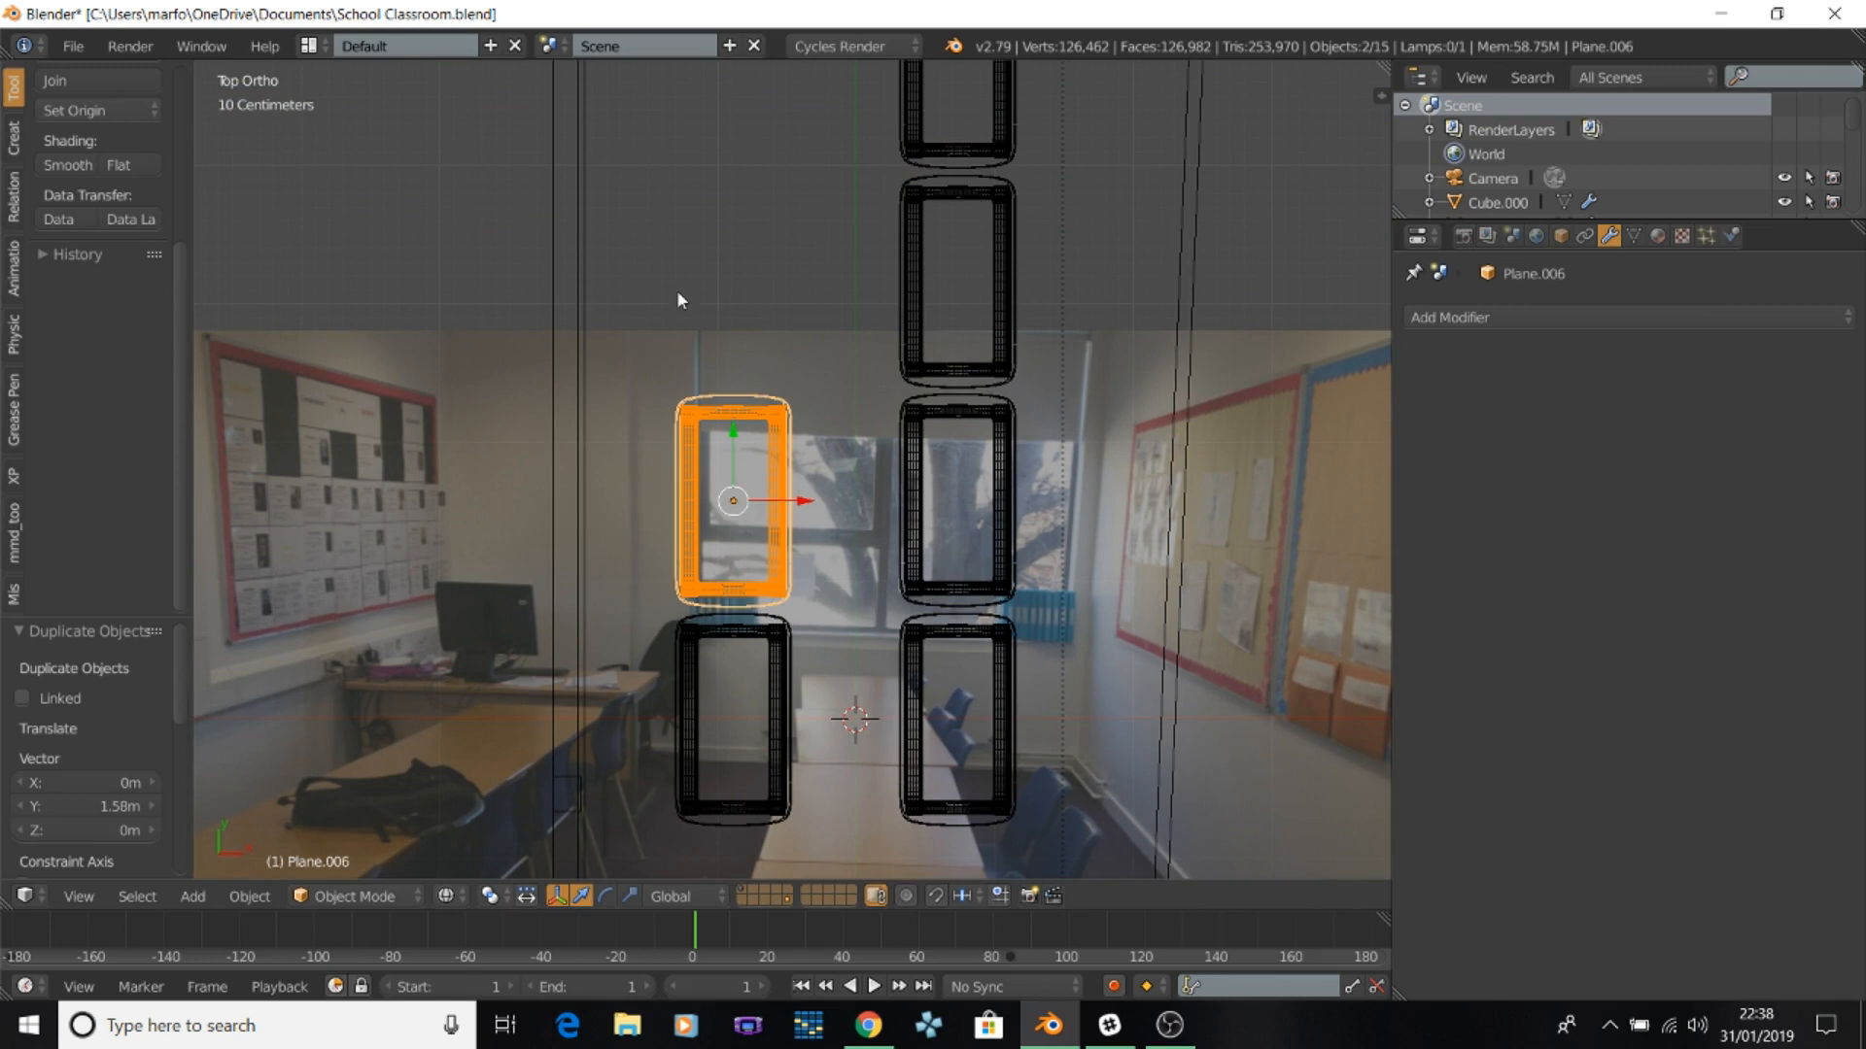
{"action": "key", "text": "shift+d"}
{"action": "key", "text": "y"}
{"action": "left_click", "coordinate": [695, 74]}
{"action": "left_click_drag", "start_coordinate": [736, 211], "coordinate": [736, 212]}
{"action": "key", "text": "shift+d"}
{"action": "key", "text": "y"}
{"action": "right_click", "coordinate": [798, 838]}
{"action": "middle_click_drag", "start_coordinate": [799, 838], "coordinate": [849, 465], "text": "shift"}
{"action": "key", "text": "Delete"}
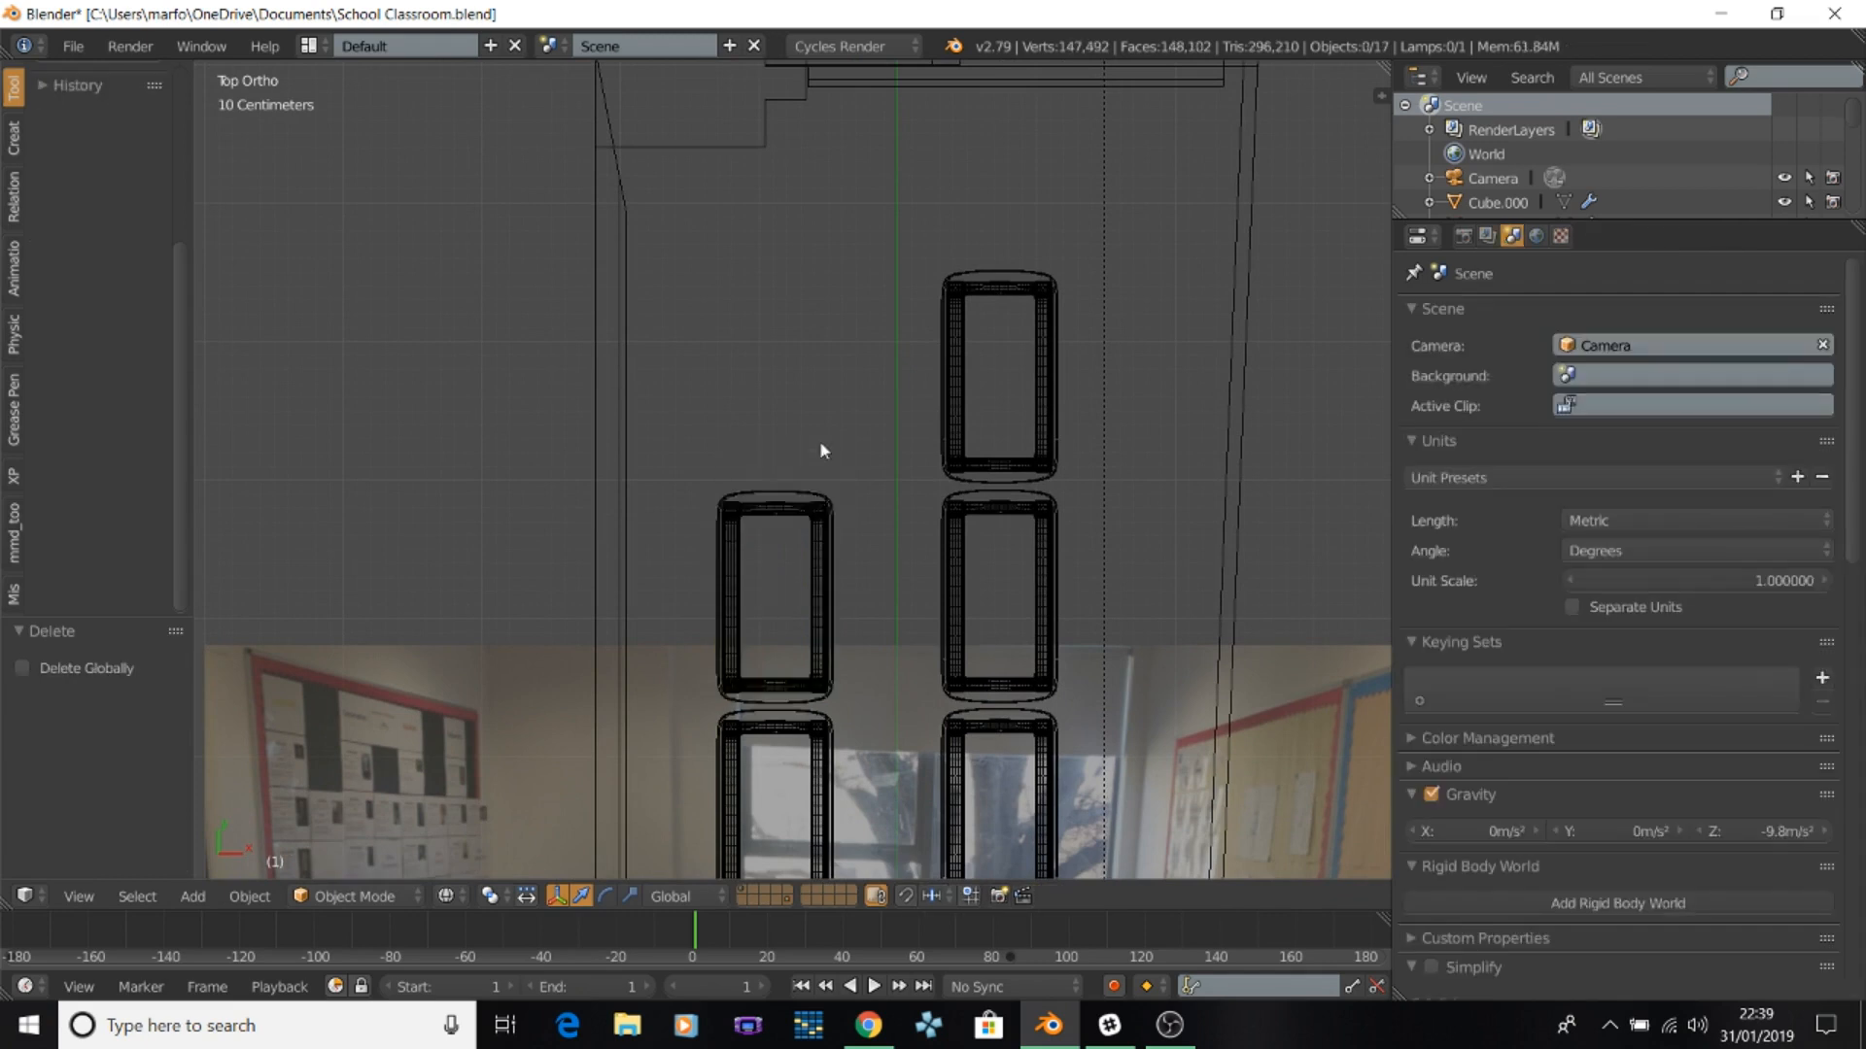
{"action": "scroll", "coordinate": [819, 440], "scroll_direction": "down", "scroll_amount": 4}
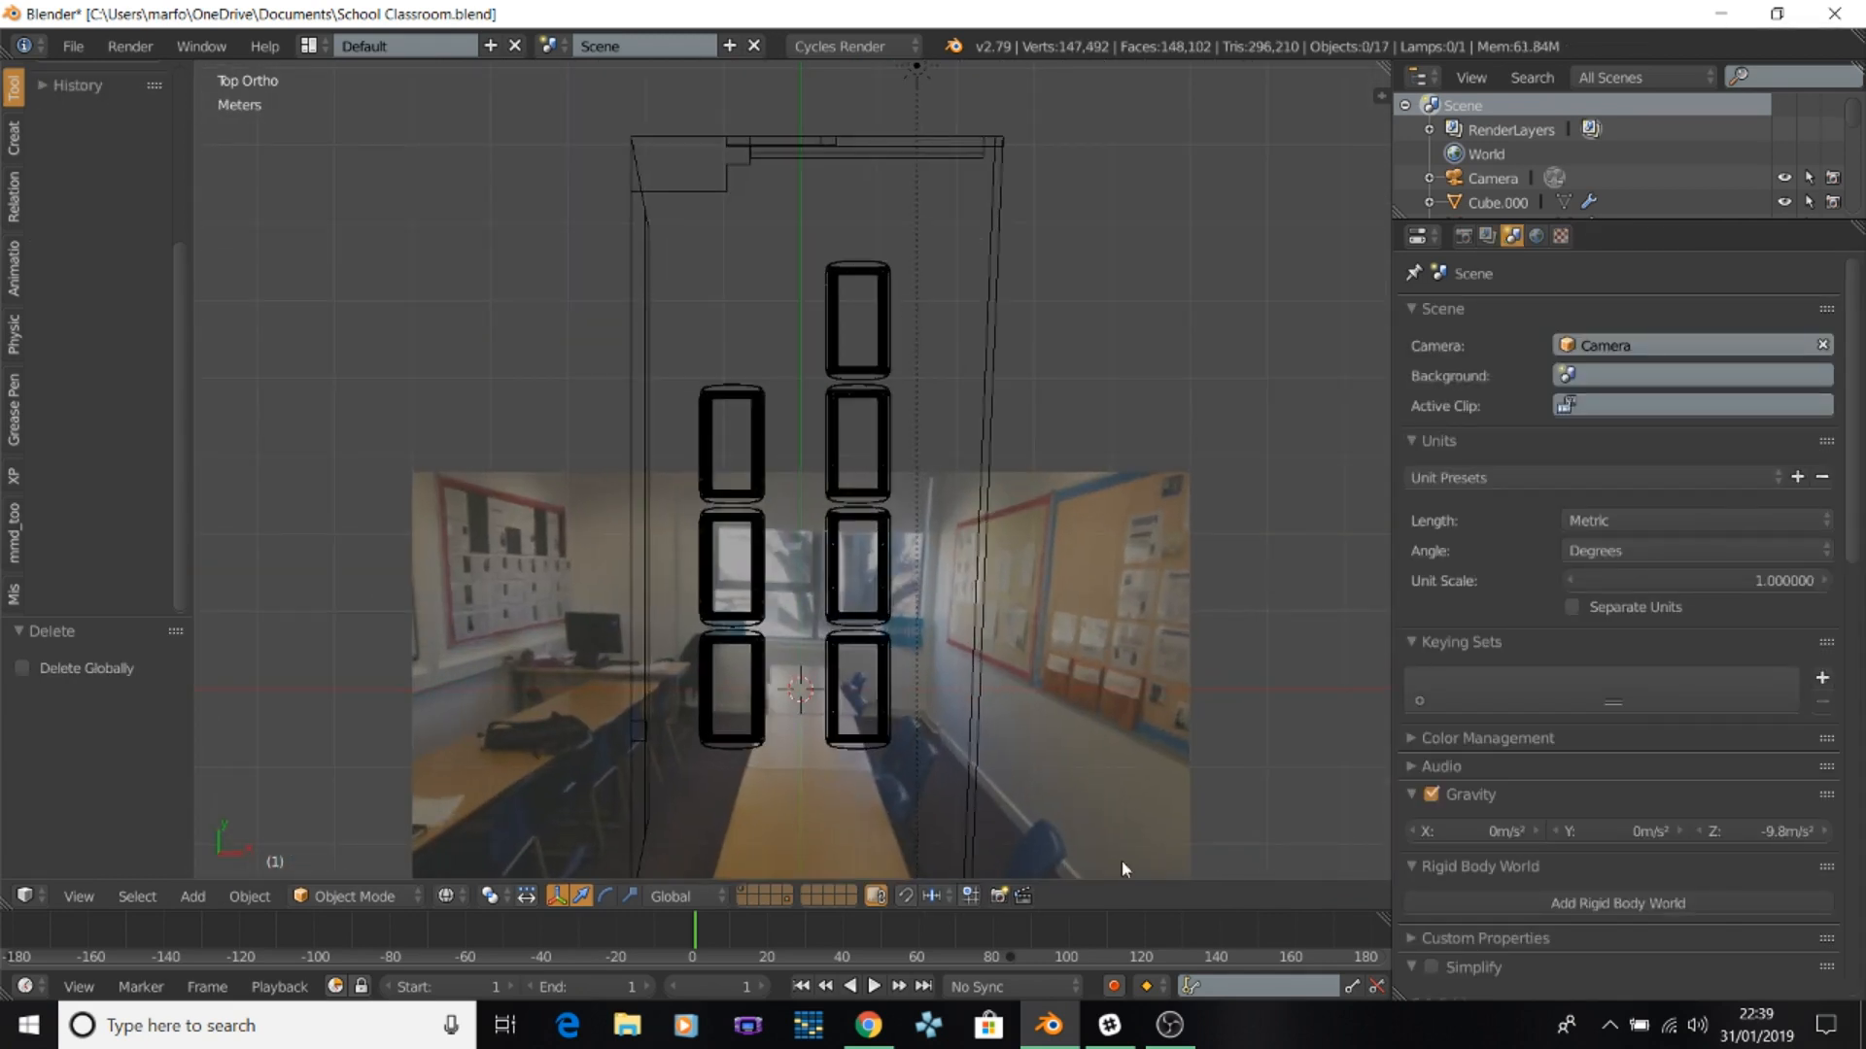